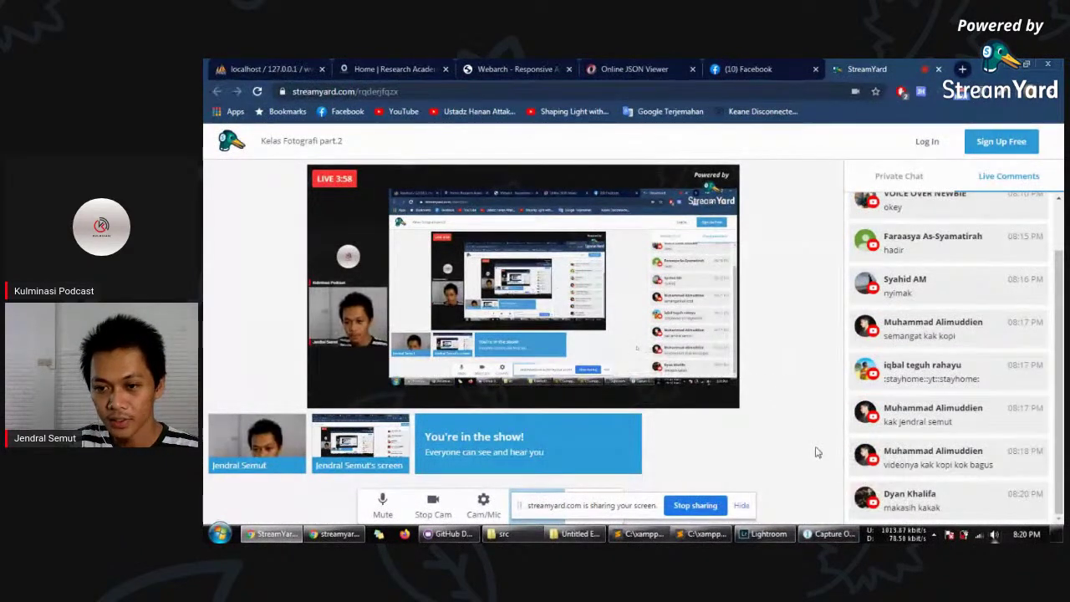
Step: Switch to Capture One and look over the library, color and exposure tools for the horse rider photo
click(815, 530)
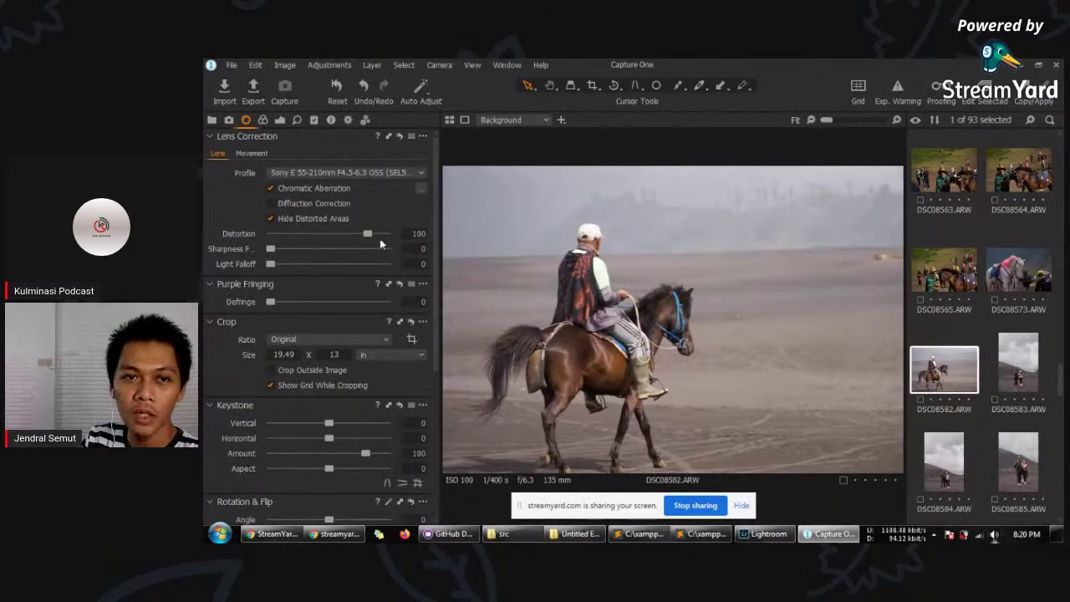
click(214, 120)
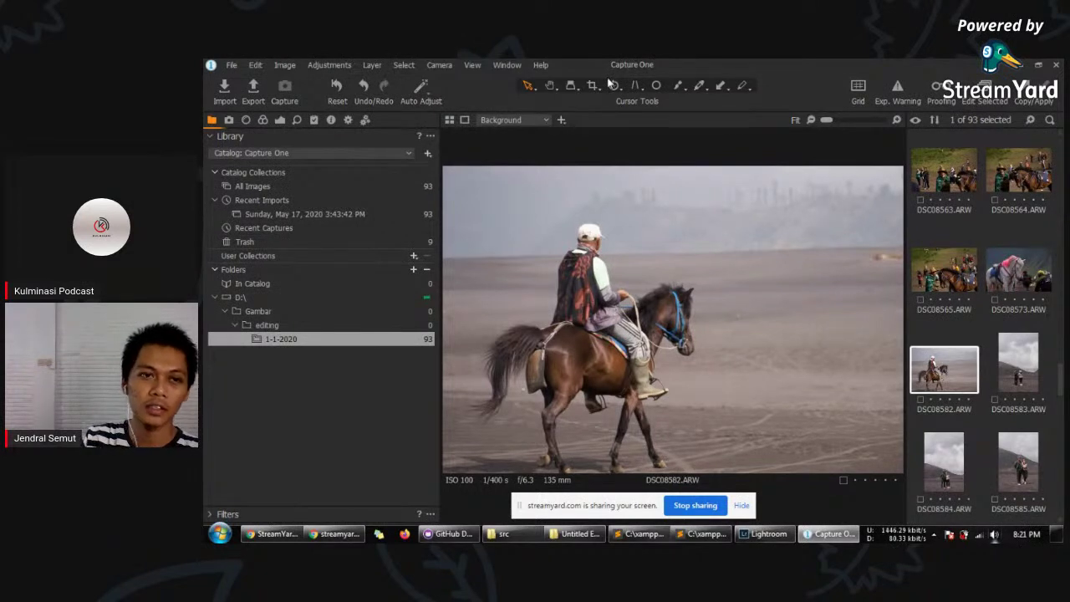
click(265, 119)
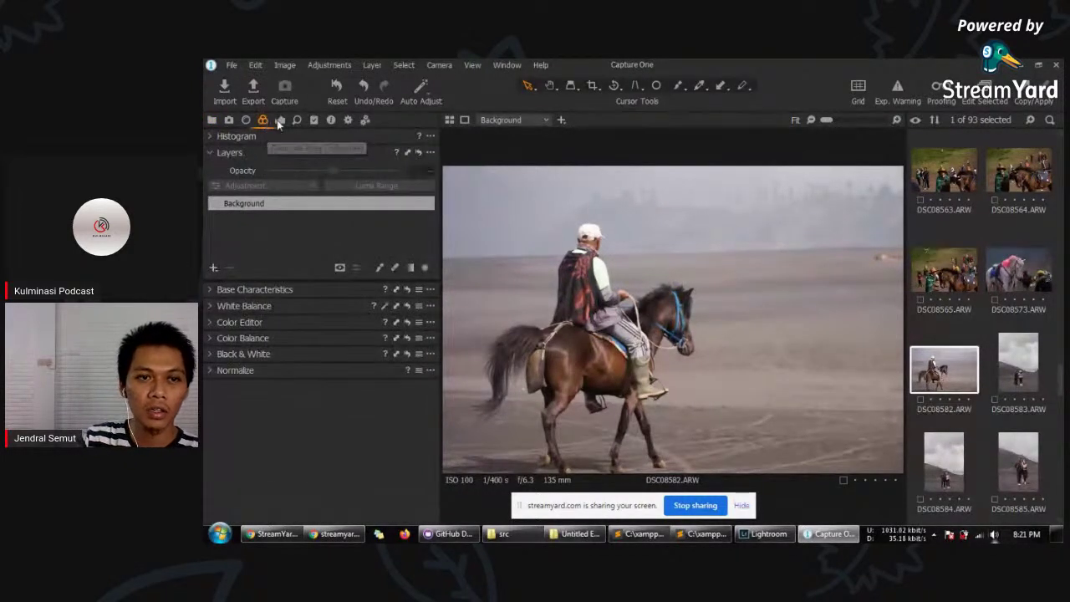
click(279, 123)
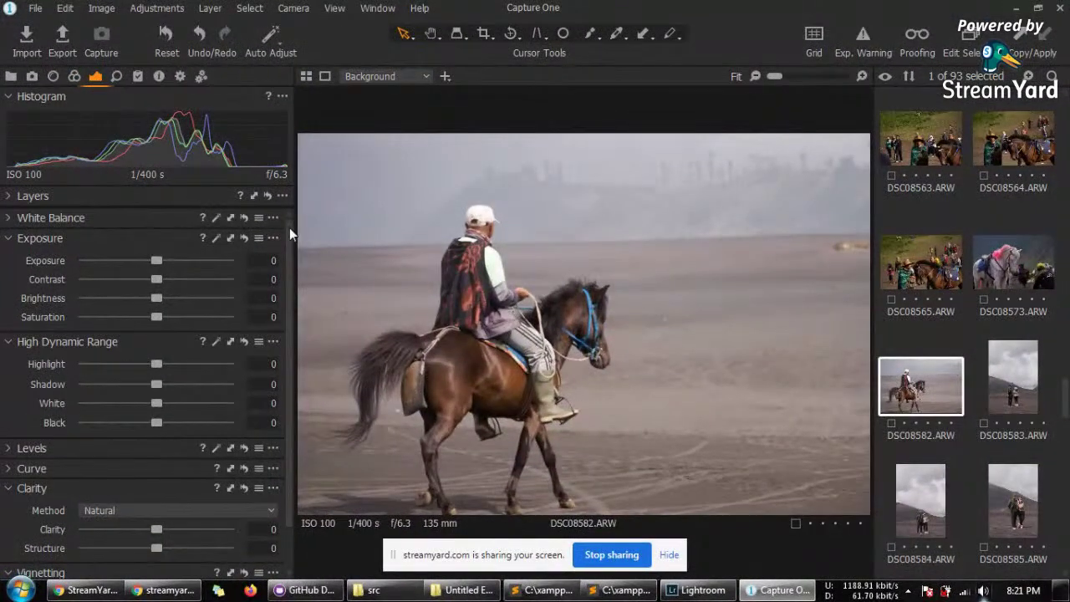
scroll(290, 223, down, 1)
scroll(292, 239, up, 1)
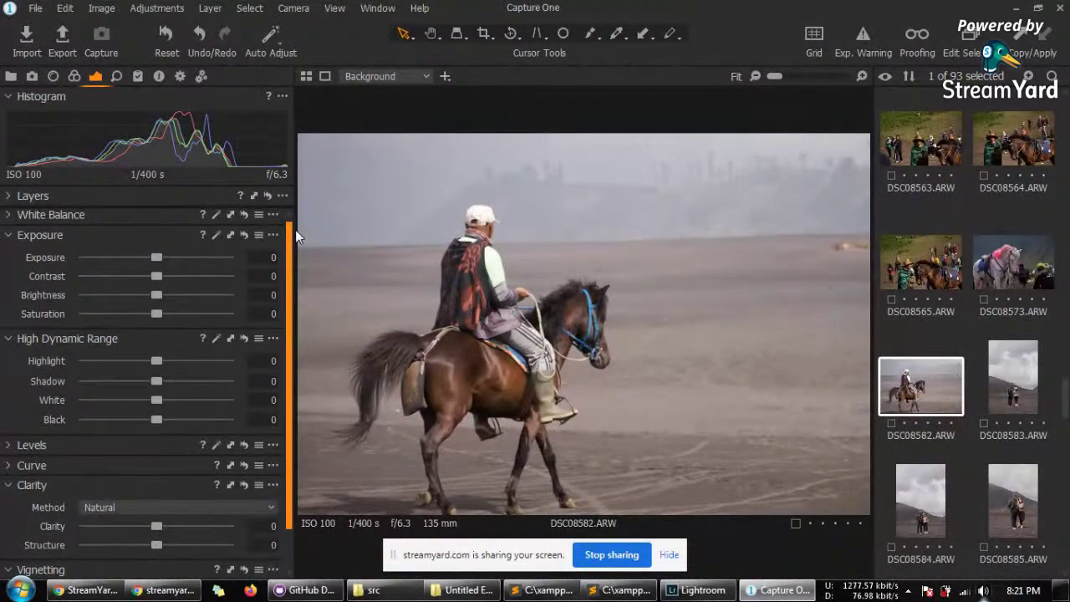
drag(295, 232, 290, 258)
Step: View the White Balance settings among the color tools, collapse them again and return to the catalog library
click(73, 77)
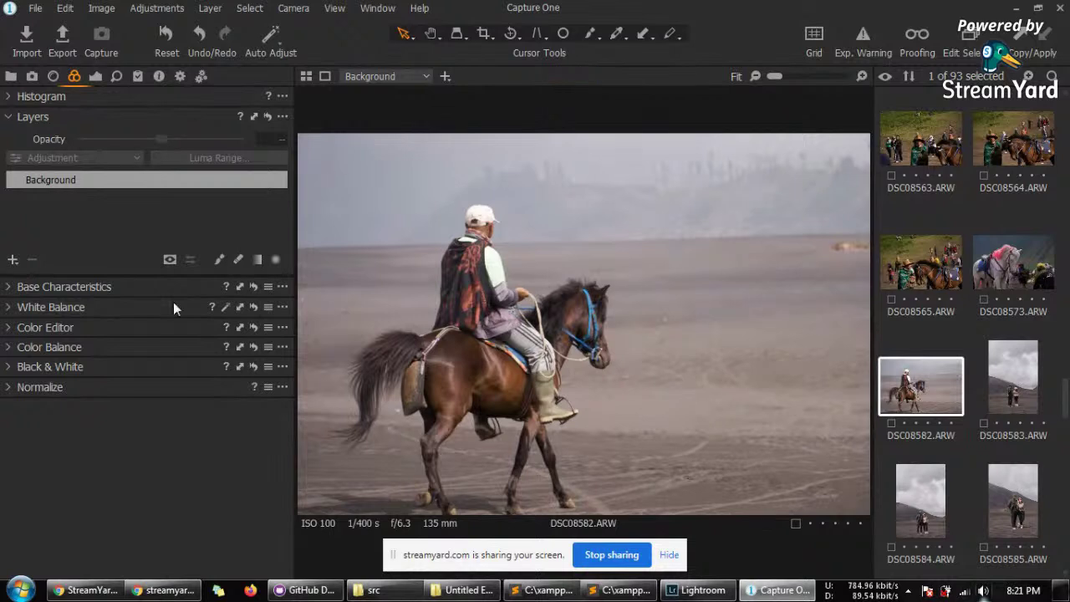
click(50, 308)
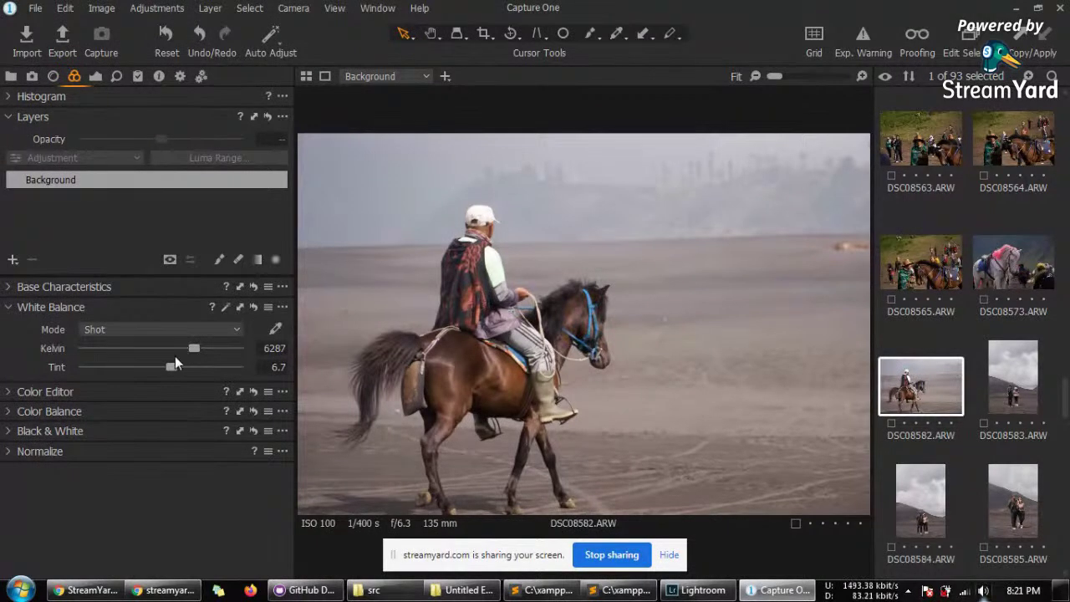
click(21, 308)
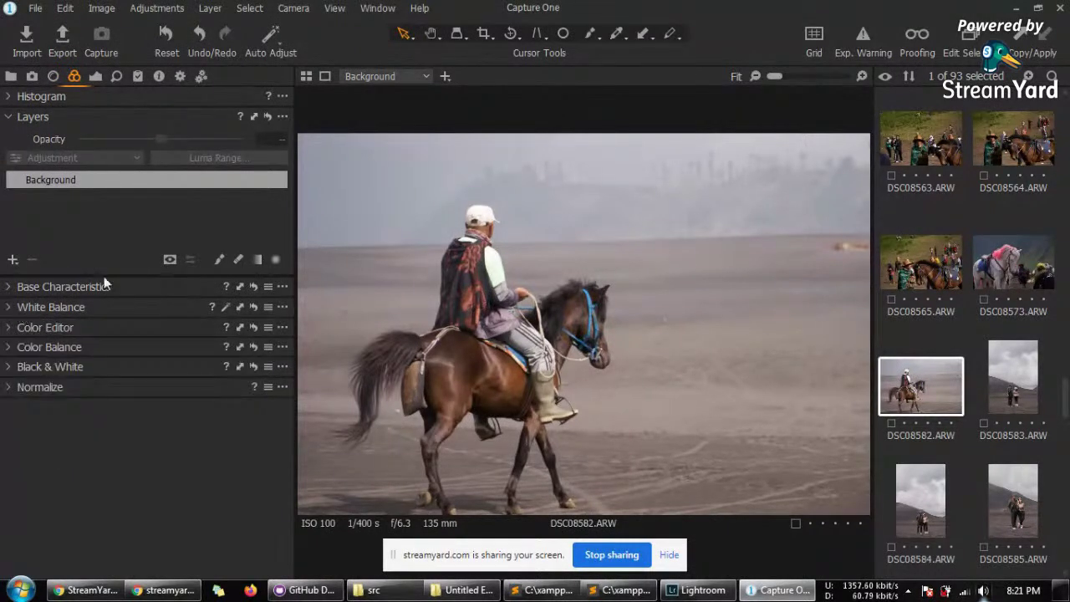
click(11, 76)
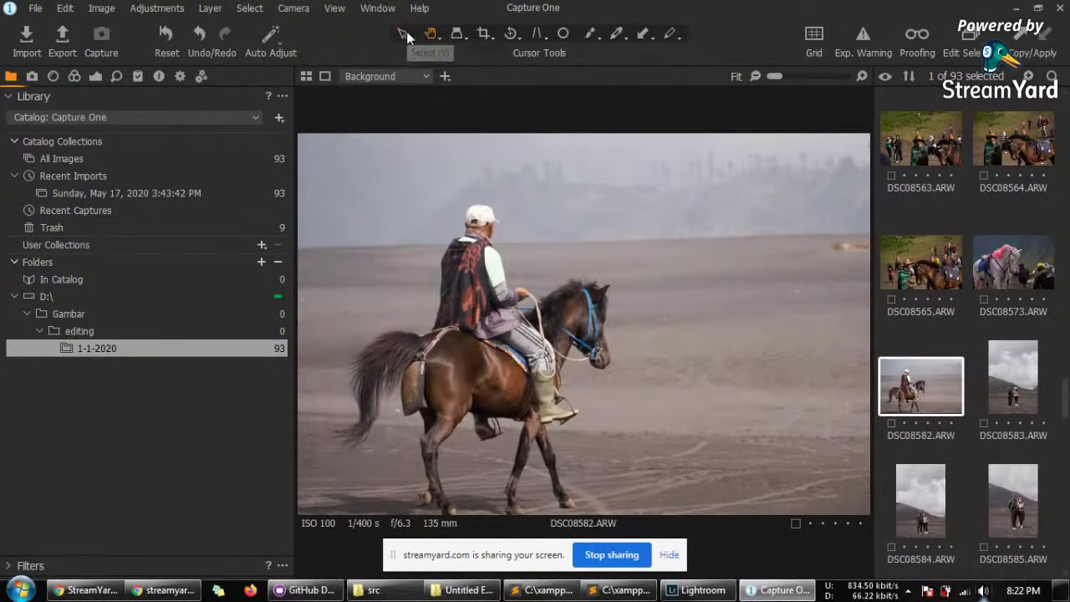
Step: Try the Crop and Keystone cursor tools on the horse rider photo and return to the Select tool
click(485, 32)
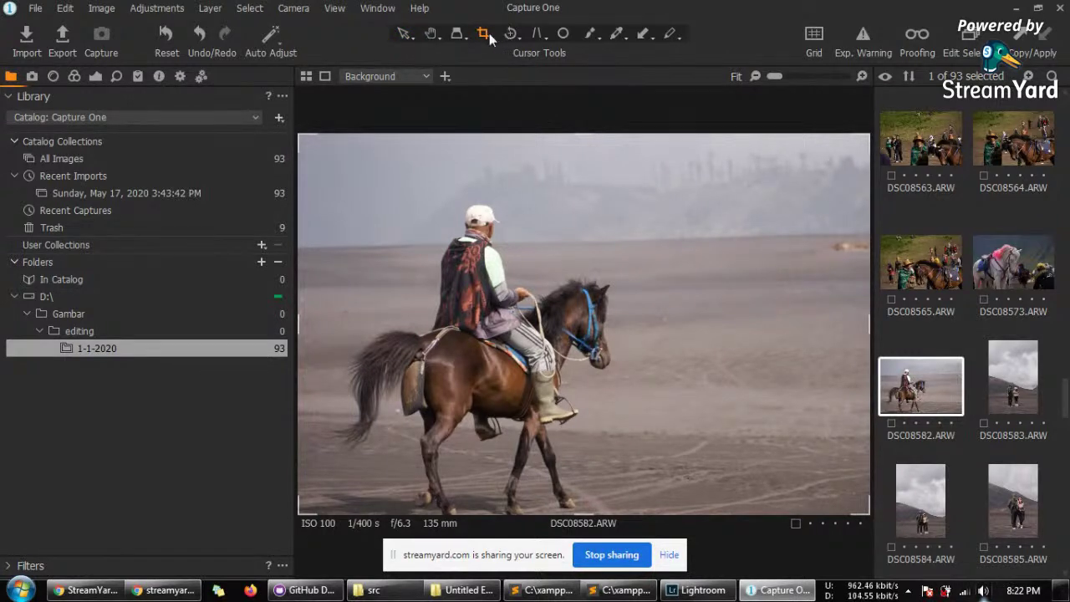
click(538, 35)
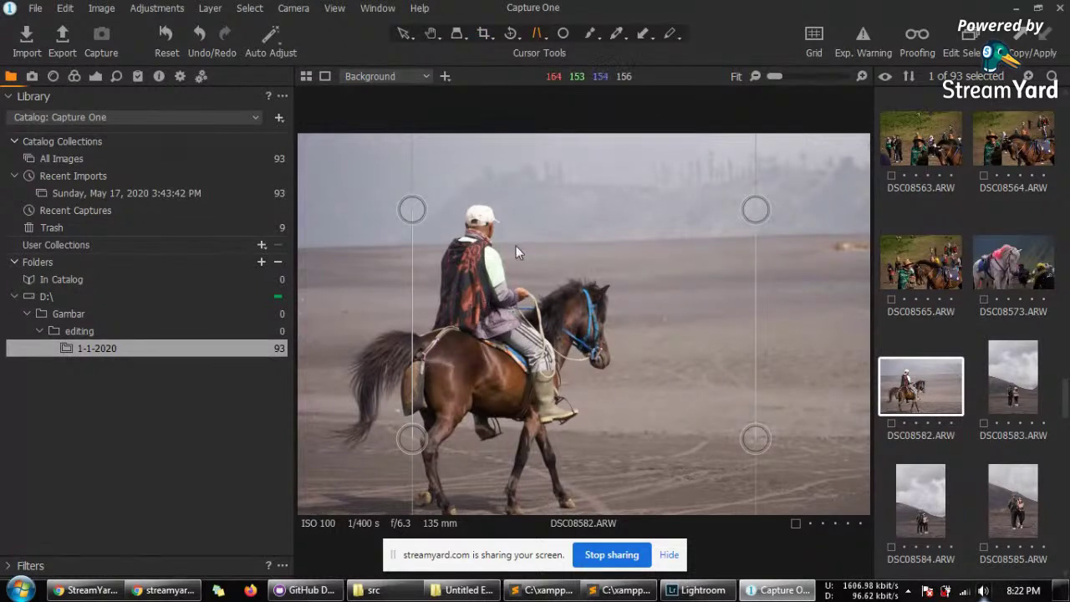
right_click(549, 36)
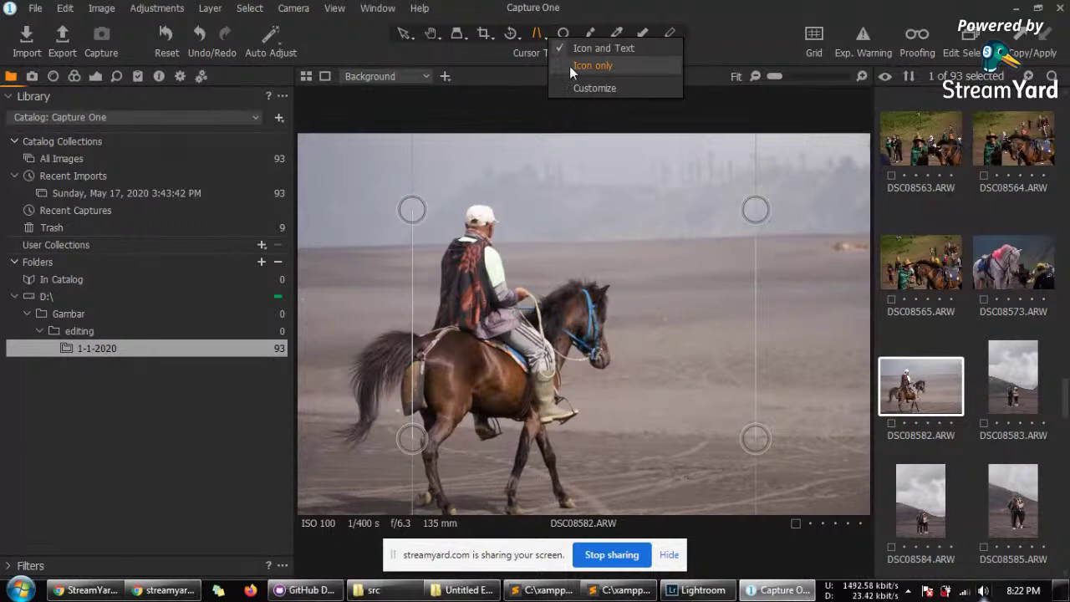
click(403, 32)
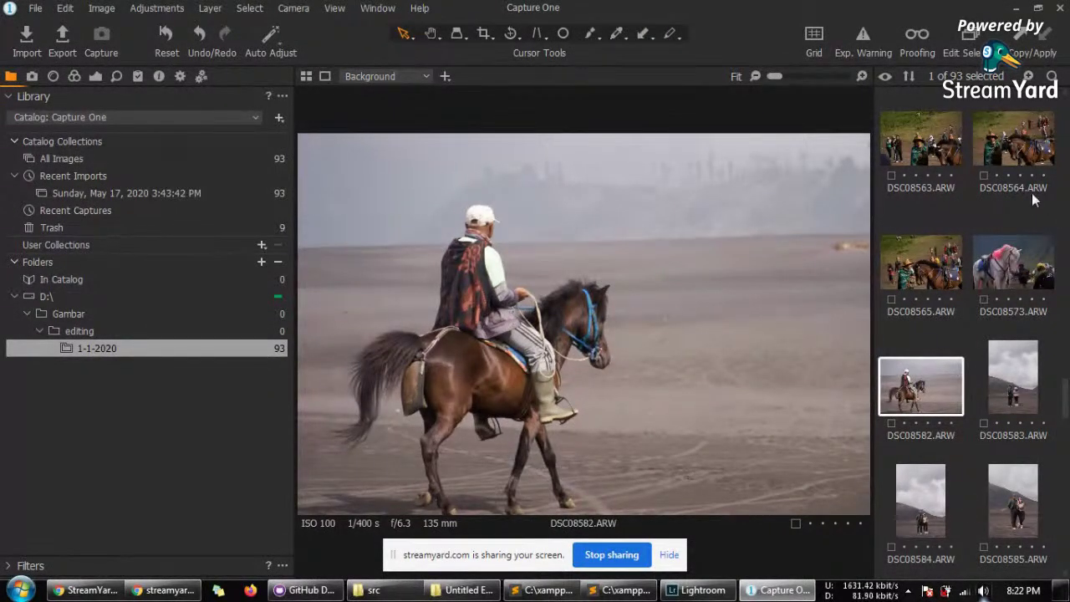
Step: Switch to the StreamYard browser window to read the live comments, with a brief look at Lightroom
drag(1067, 386, 1050, 119)
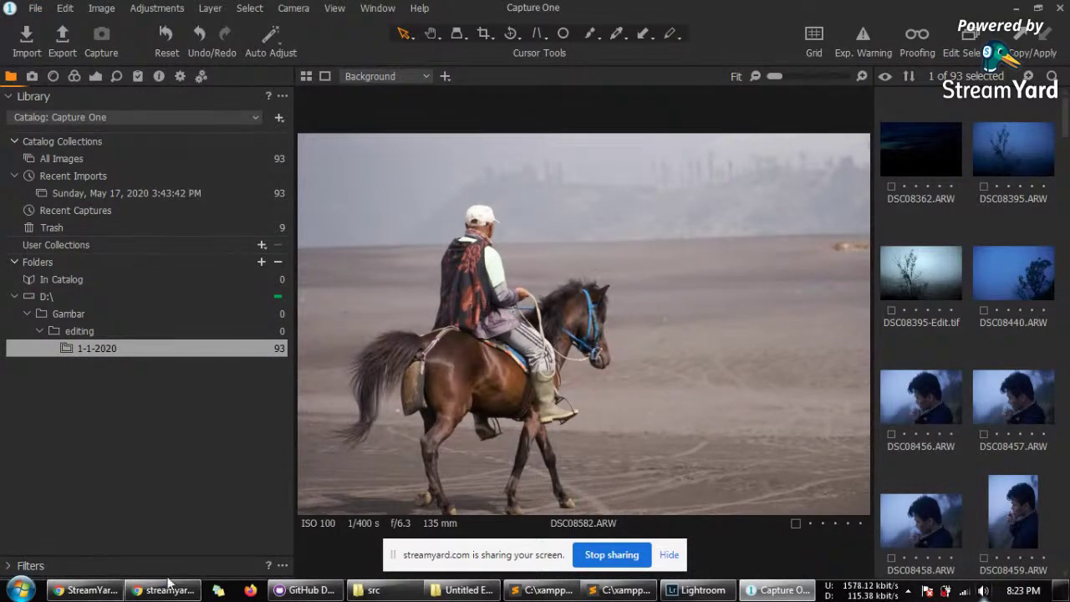
mouse_move(159, 593)
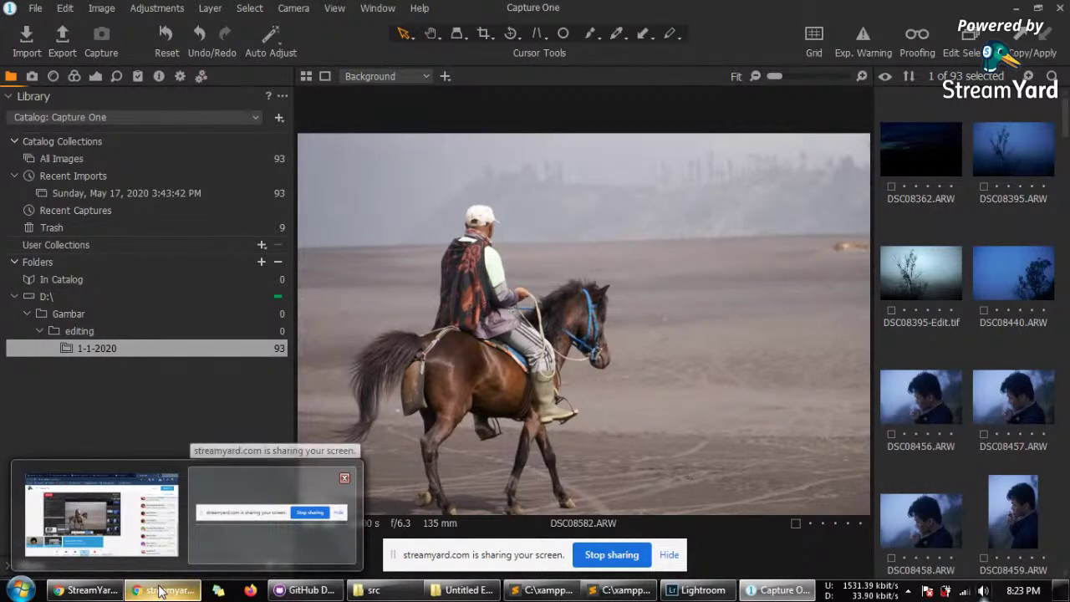
click(105, 592)
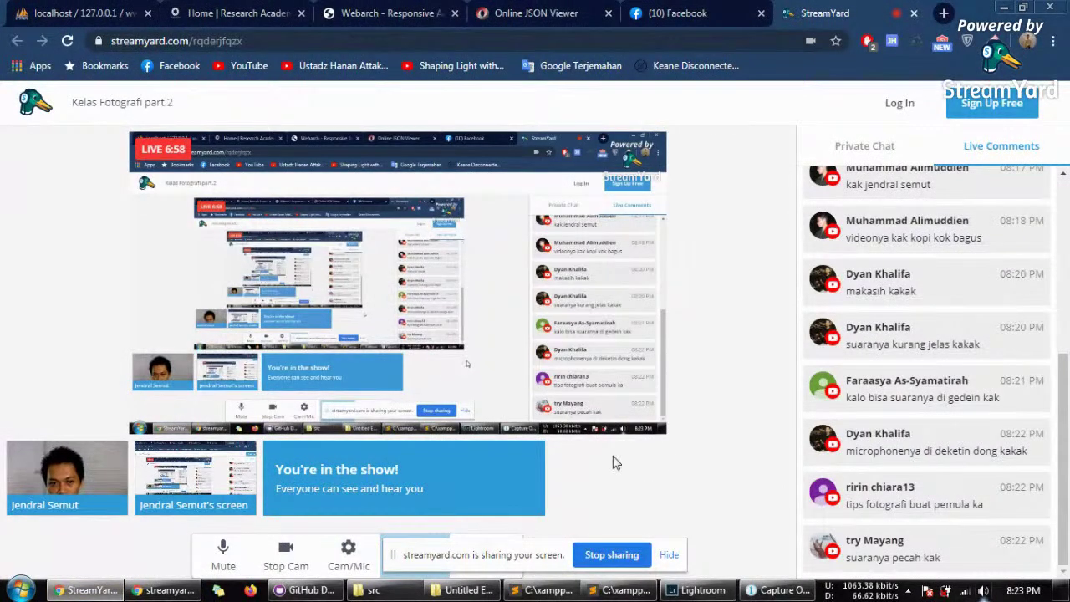
click(711, 591)
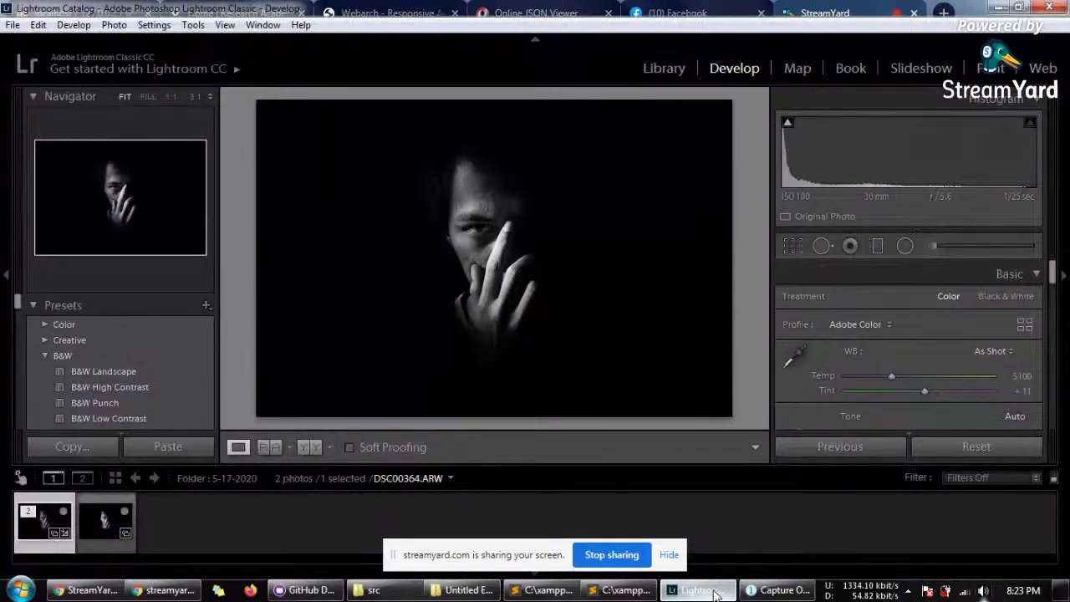
click(117, 590)
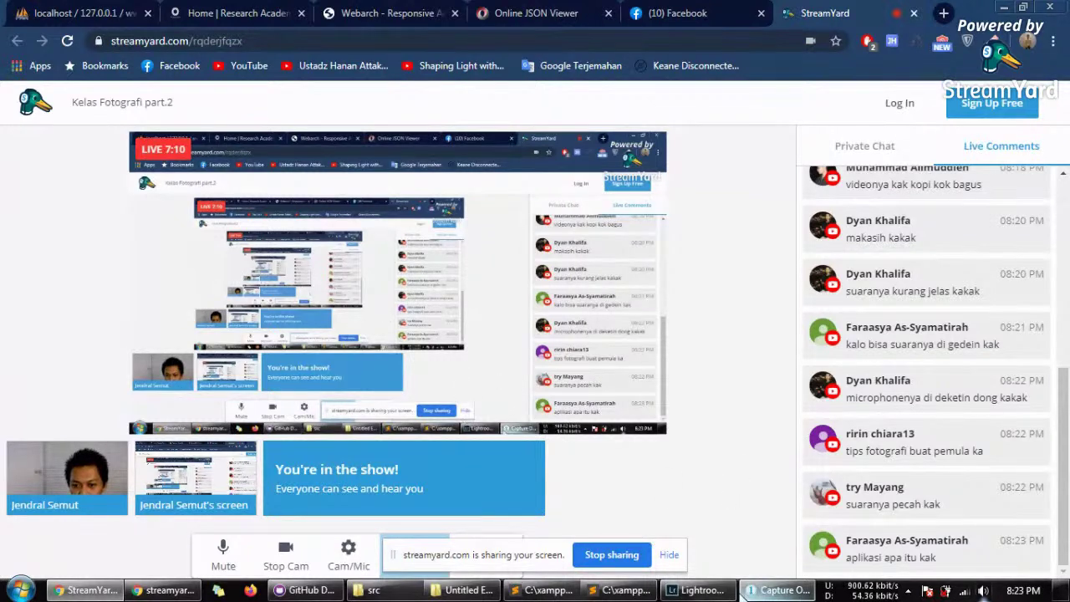
Step: Switch to Lightroom Classic to view its Develop workspace and return to Capture One
mouse_move(725, 592)
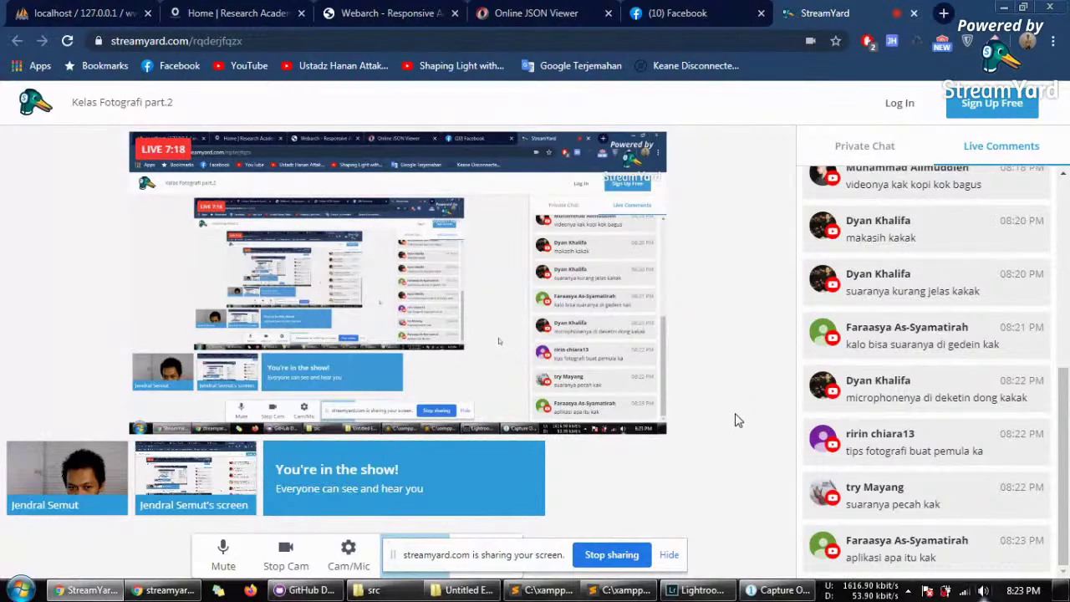
click(701, 591)
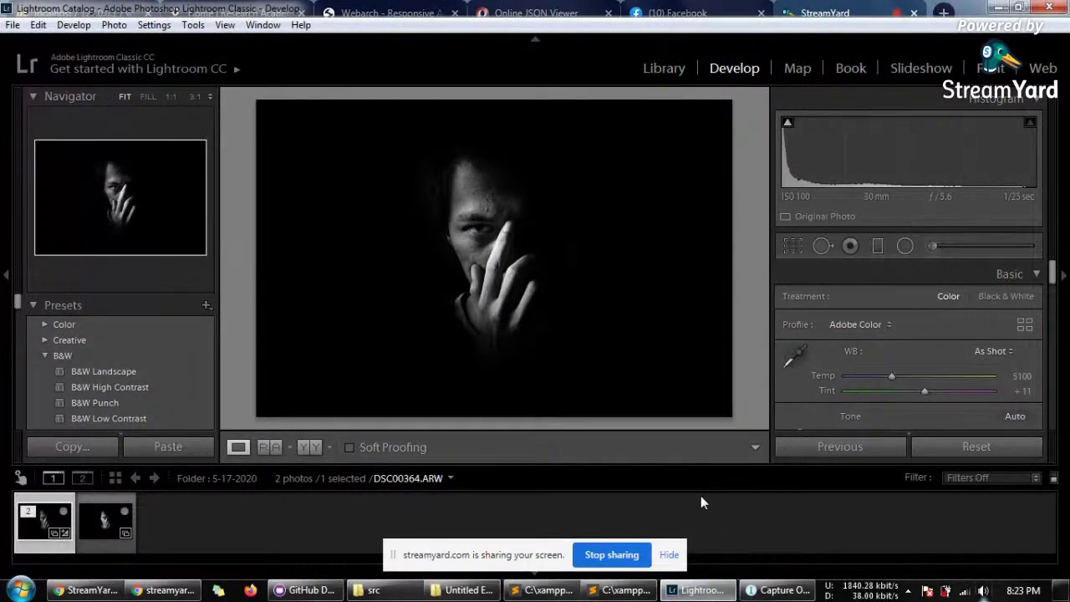
click(710, 589)
click(761, 591)
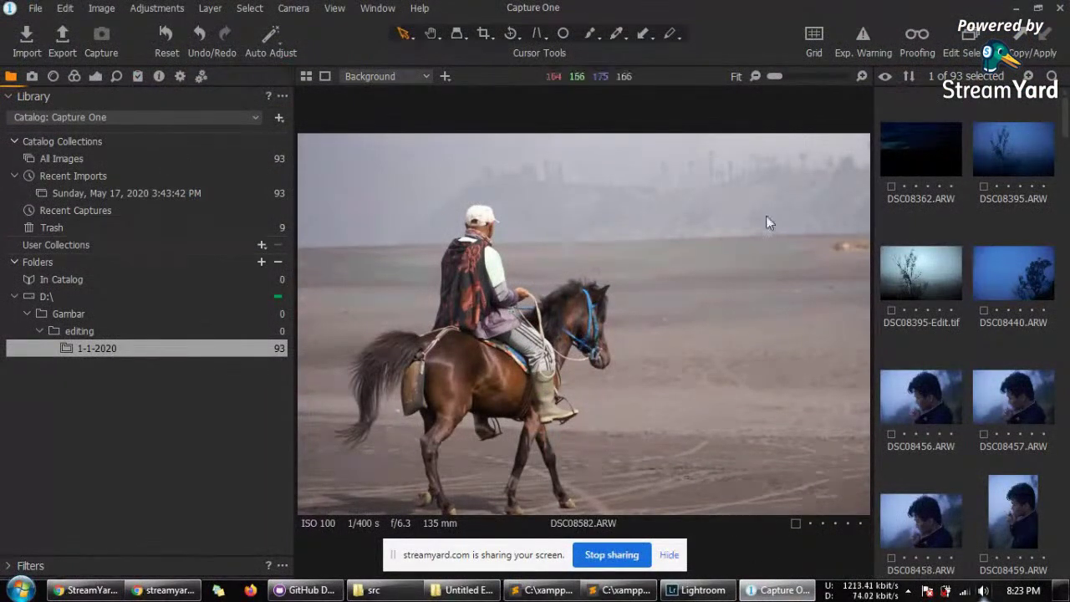
scroll(1067, 133, down, 1)
scroll(1067, 134, down, 10)
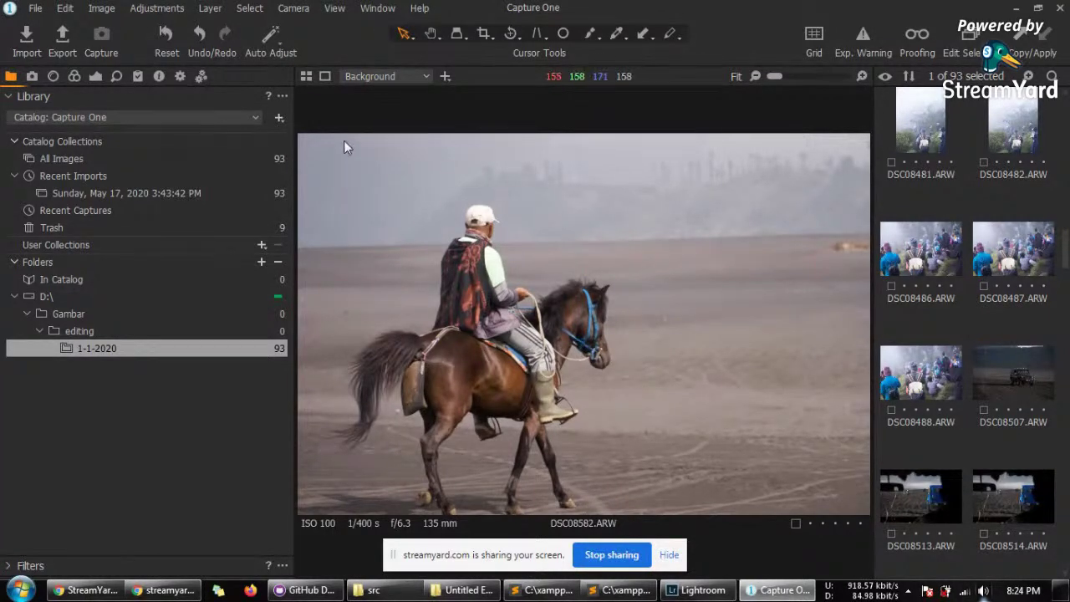
click(161, 8)
click(121, 70)
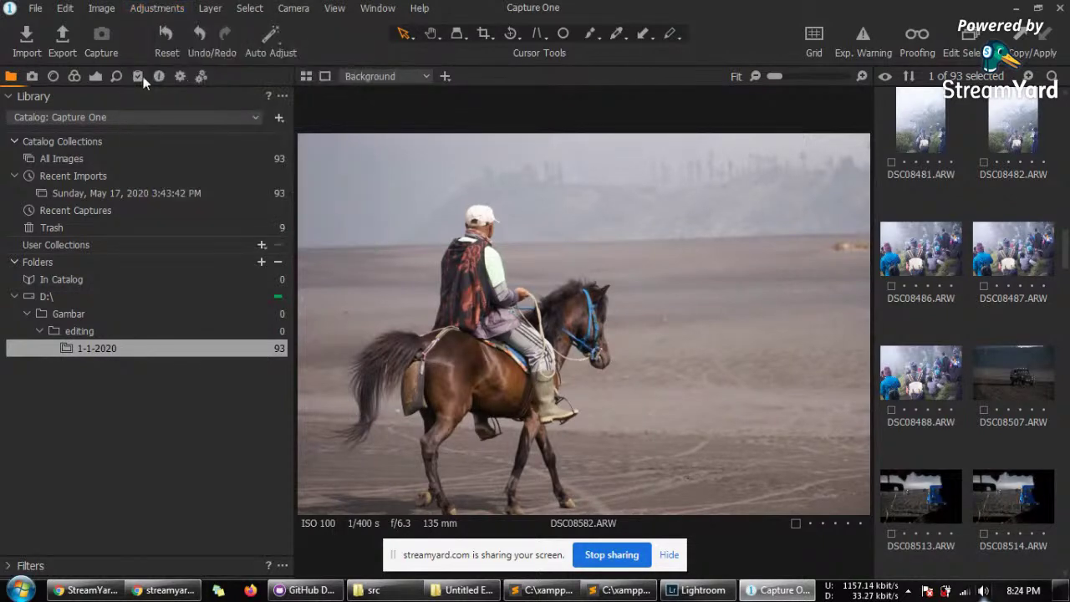
Step: Review the horse rider photo's histogram and exposure adjustments, followed by its layer and color tools
click(92, 76)
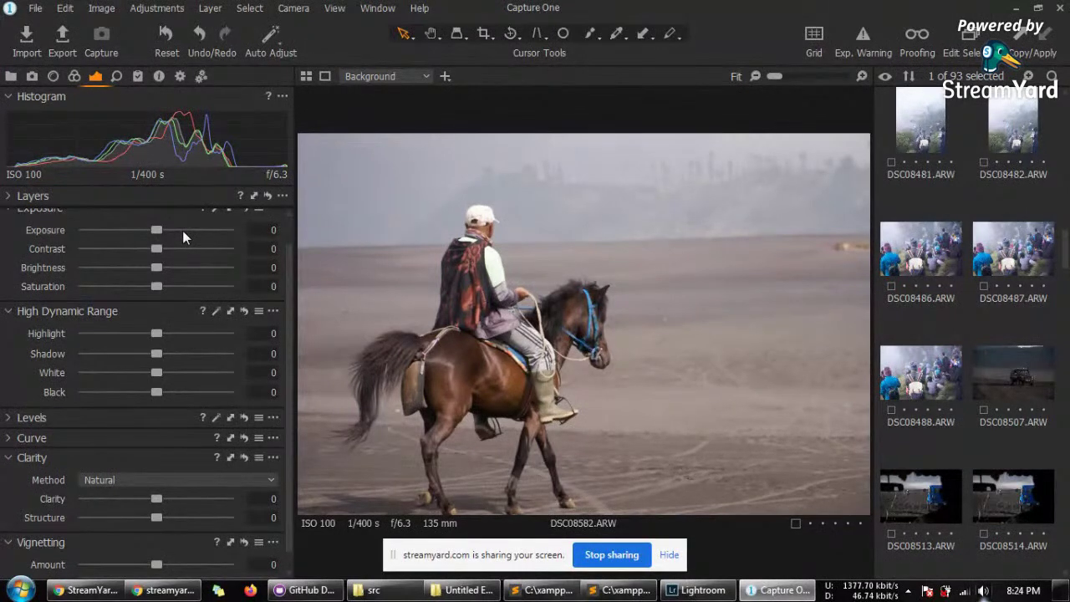
drag(288, 266, 298, 230)
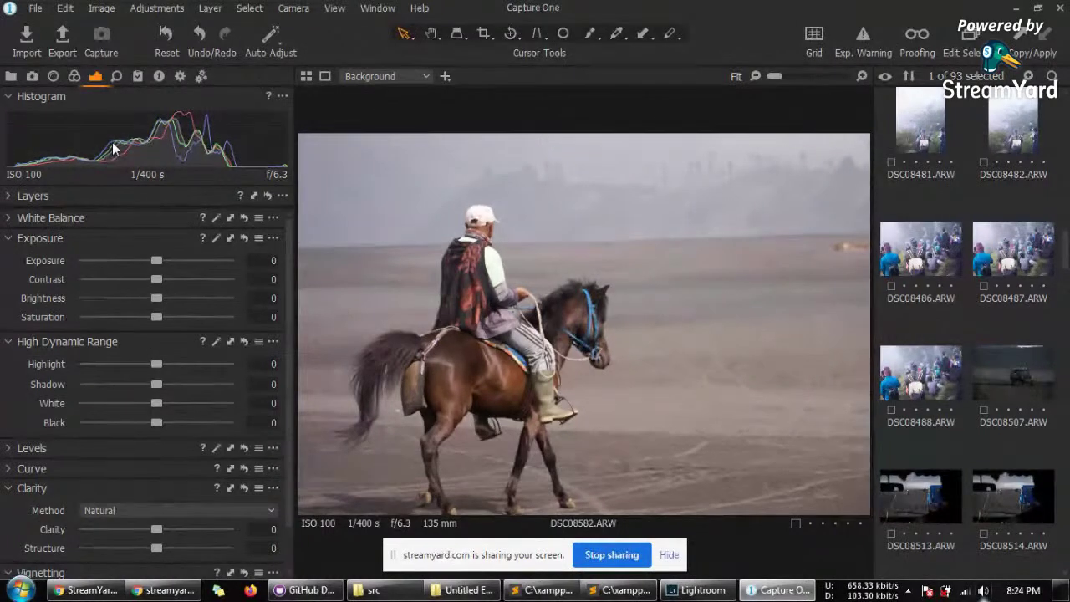
click(75, 78)
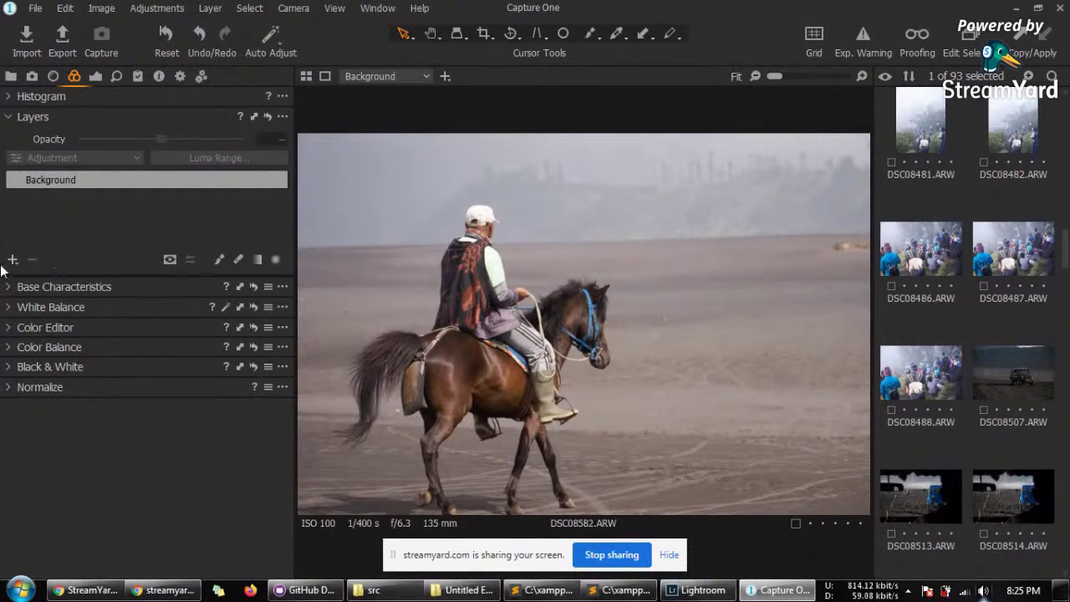
Step: Look through the lens correction, crop and color tools and return to the catalog library
click(11, 76)
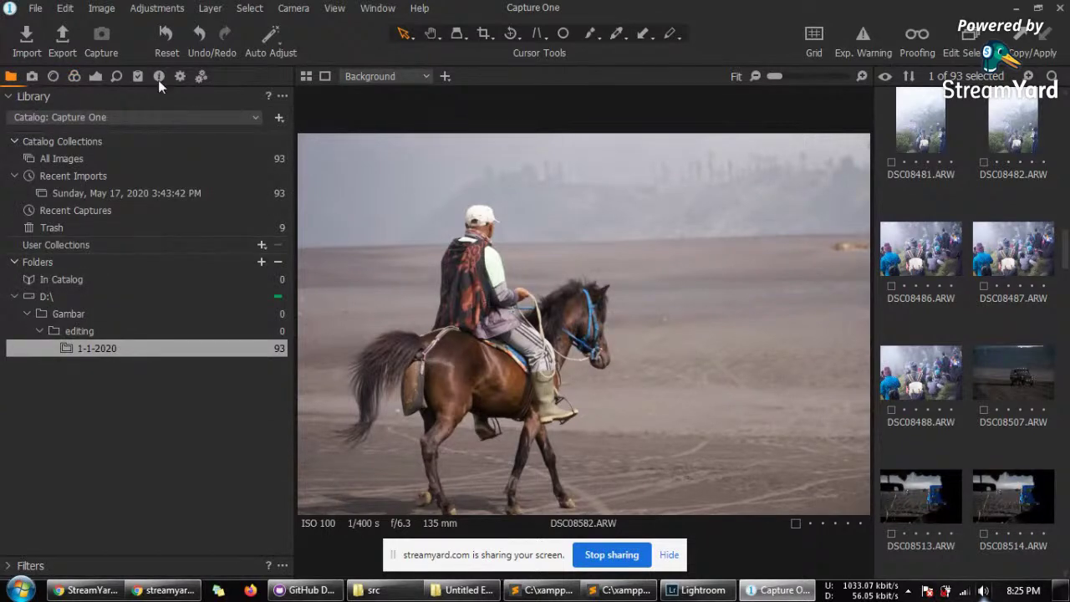
click(53, 76)
click(73, 76)
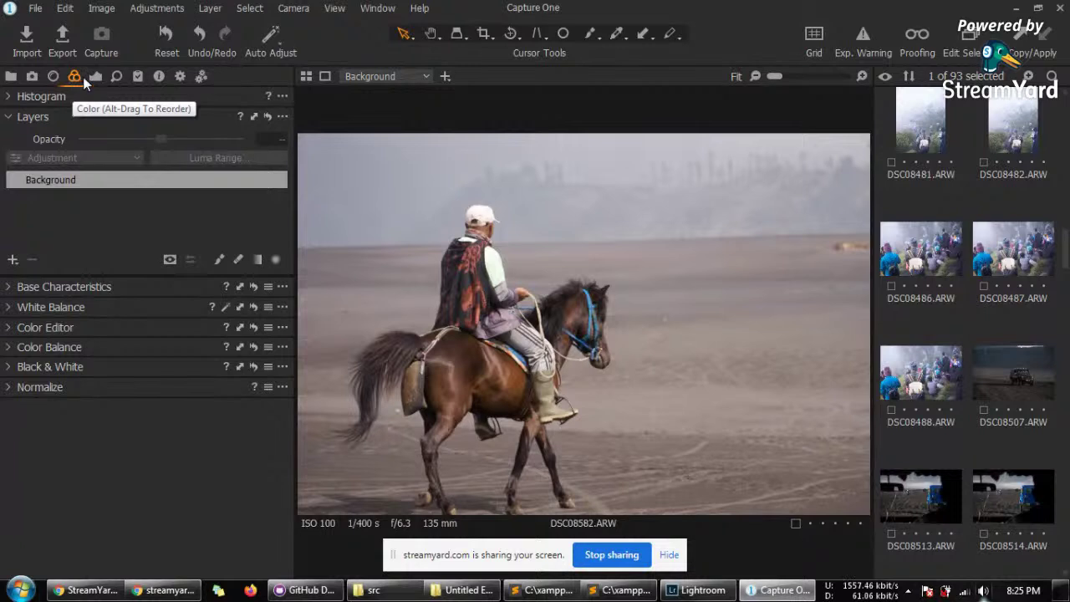
click(50, 76)
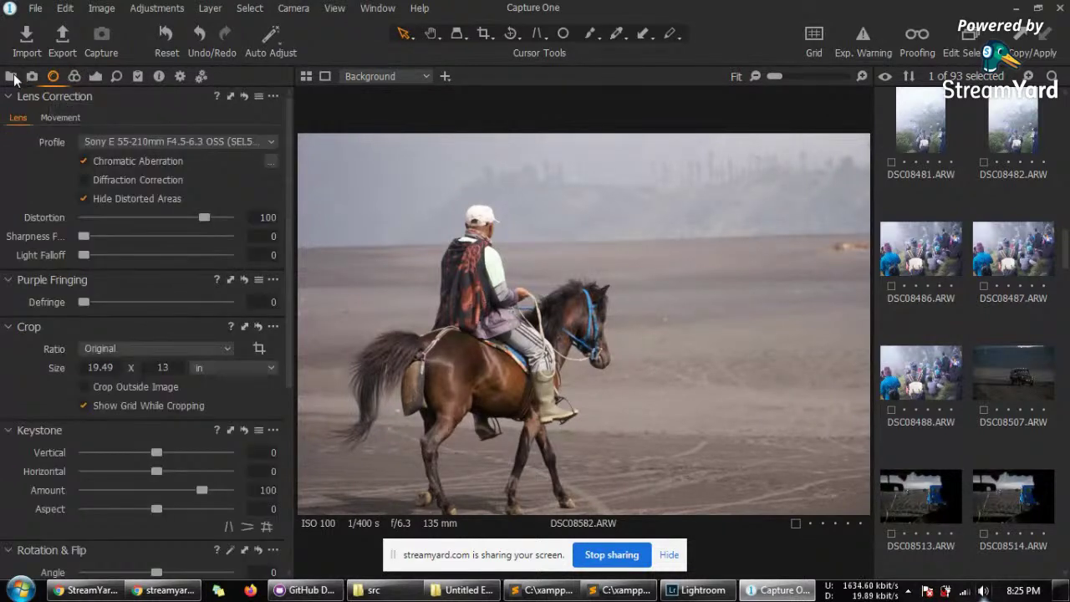
click(11, 76)
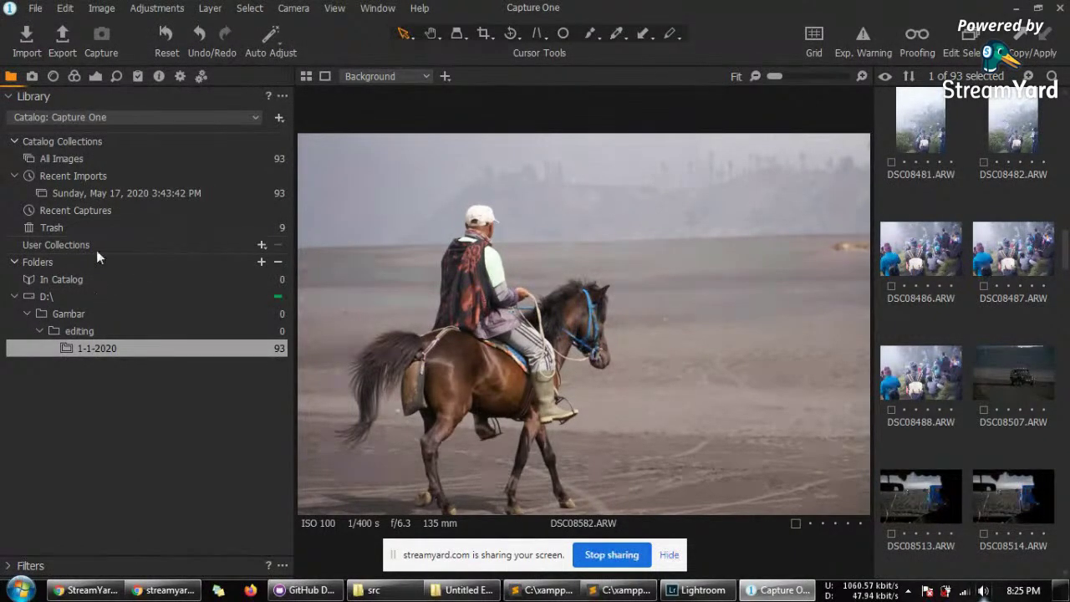
Step: Select the 1-1-2020 folder and view DSC08552-Edit.tif, DSC08562.ARW and DSC08564.ARW from its thumbnails
click(114, 332)
click(115, 349)
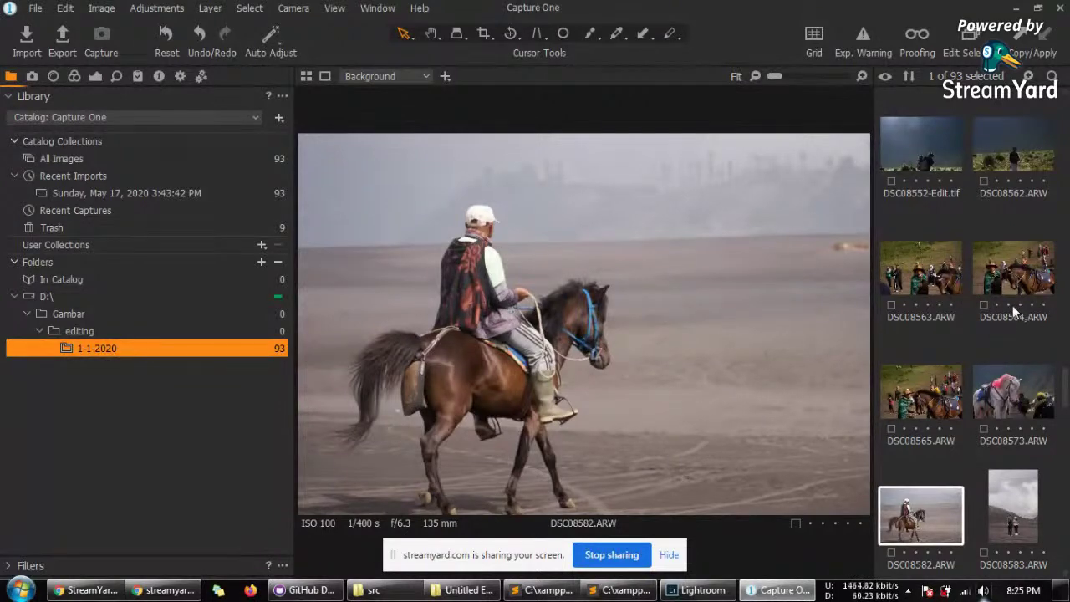
click(915, 172)
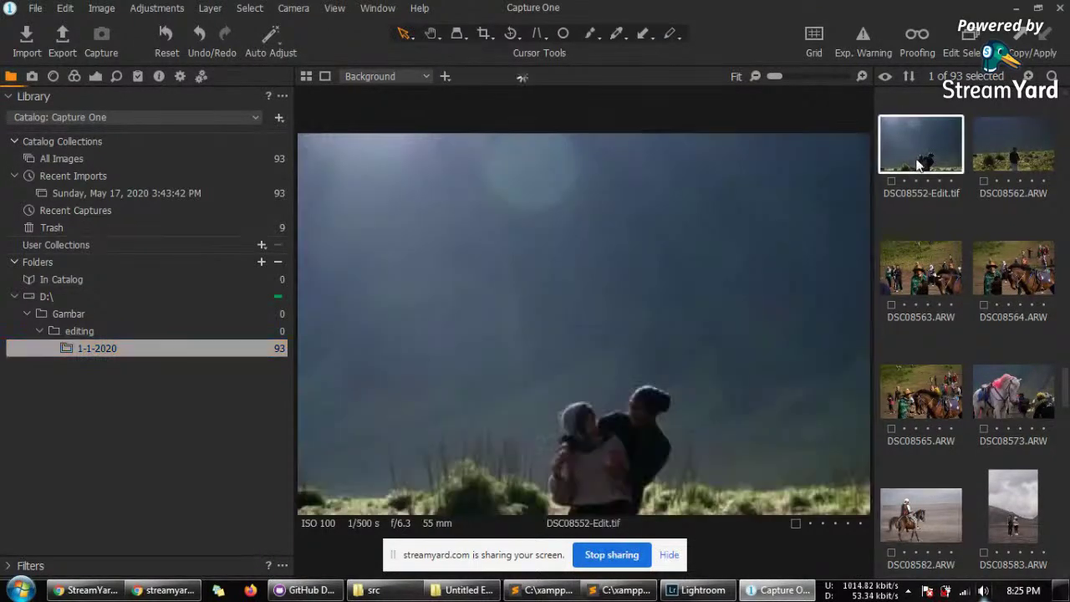
click(1006, 159)
click(992, 259)
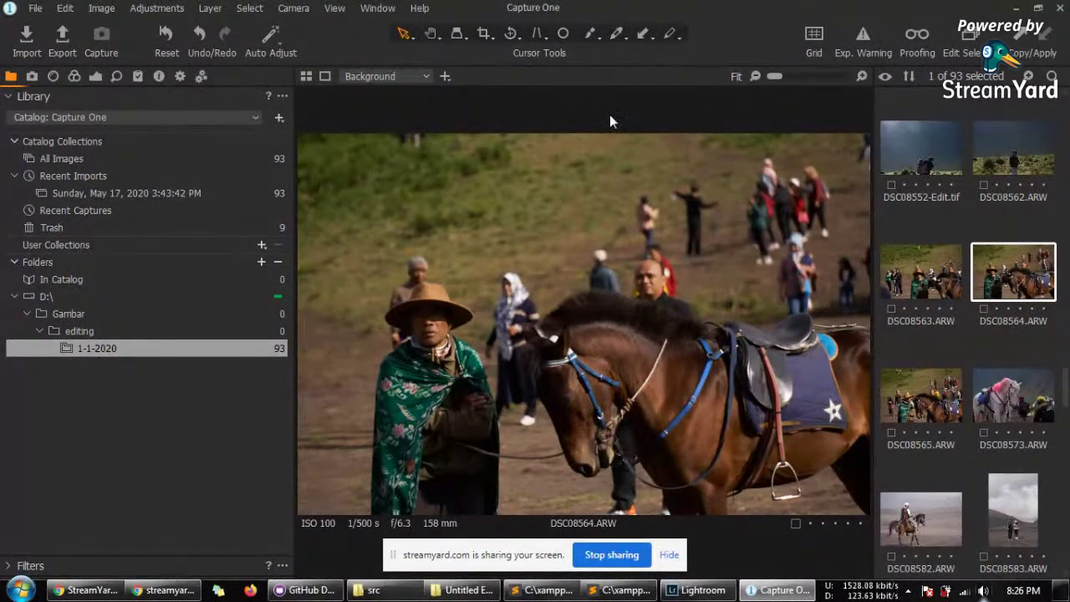
Step: Overlay the composition grid on DSC08564.ARW to examine the framing and hide it again
click(819, 33)
click(819, 34)
click(814, 35)
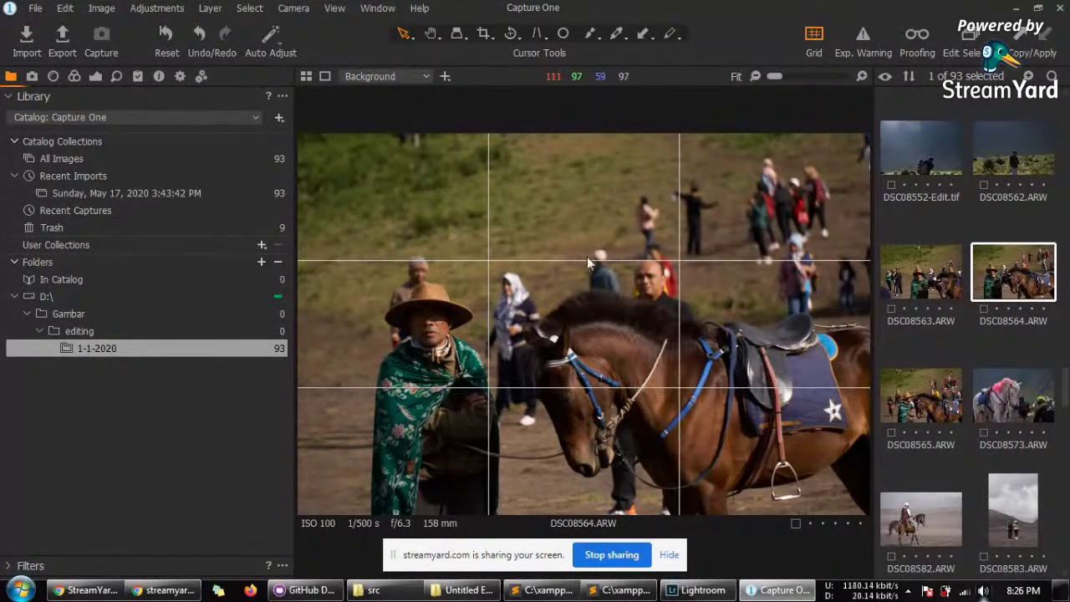
click(812, 44)
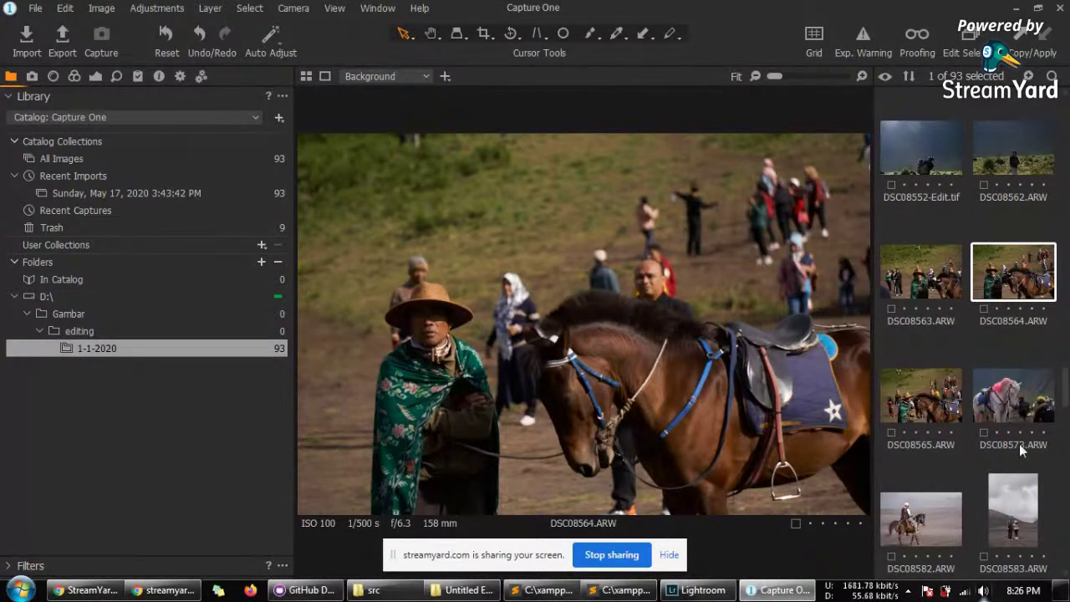
Step: View the horse rider photo DSC08582.ARW, overlay the exposure warning to examine its overexposed areas, and hide the overlay again
click(920, 520)
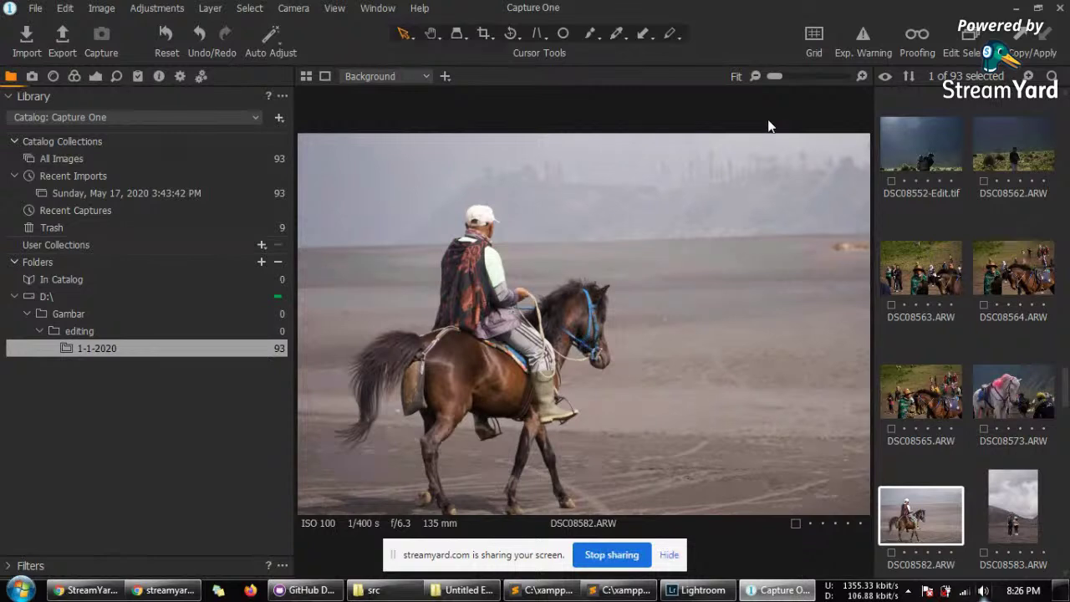
click(861, 46)
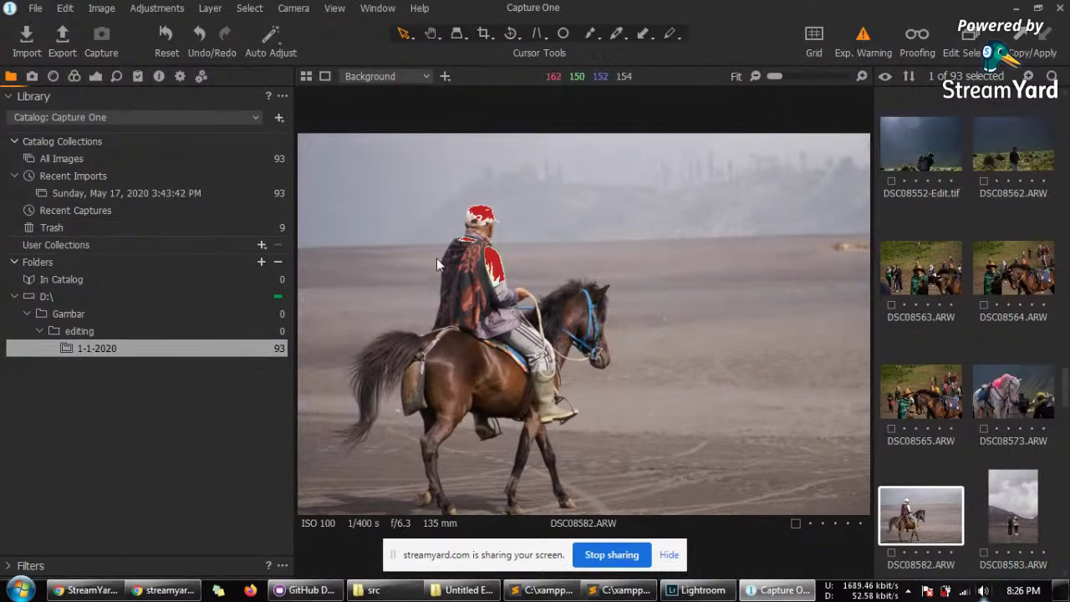
click(863, 43)
click(862, 43)
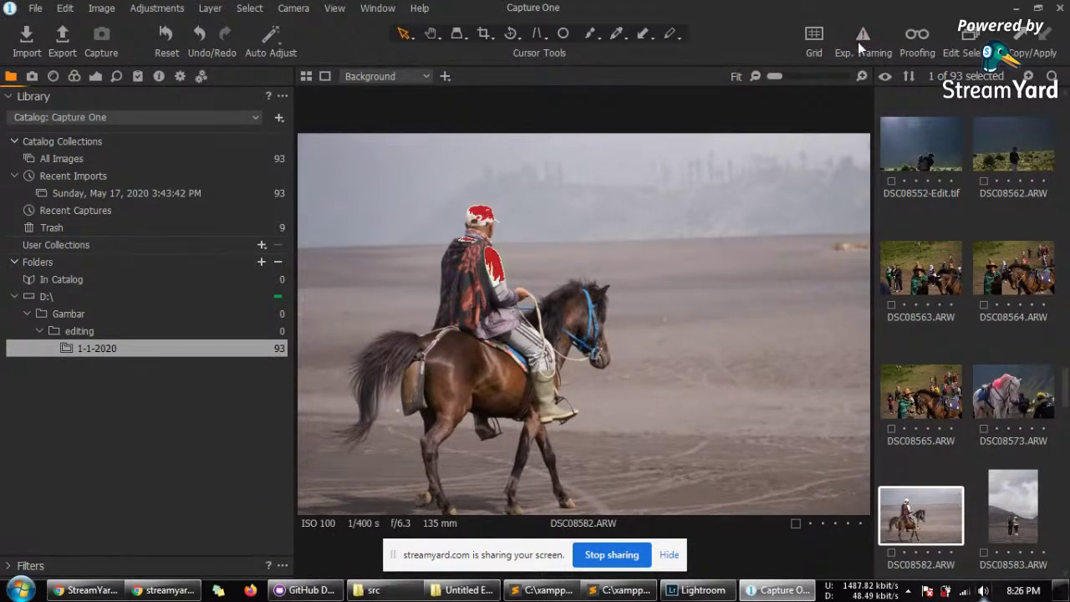
click(856, 48)
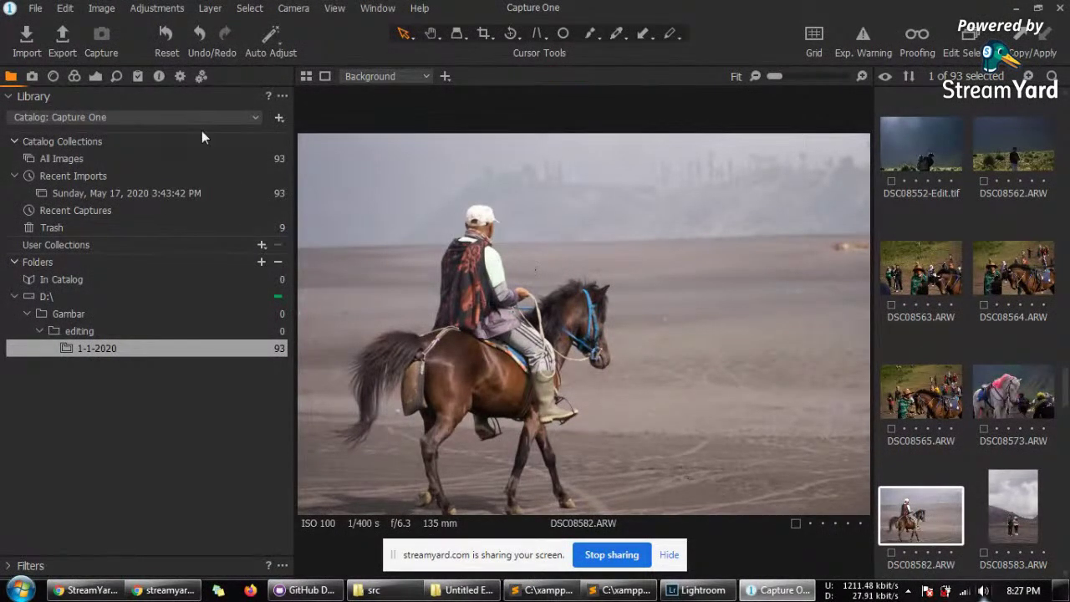
Step: Look through the color tools and bring up the lens correction tools for DSC08582.ARW
drag(1068, 387, 1067, 402)
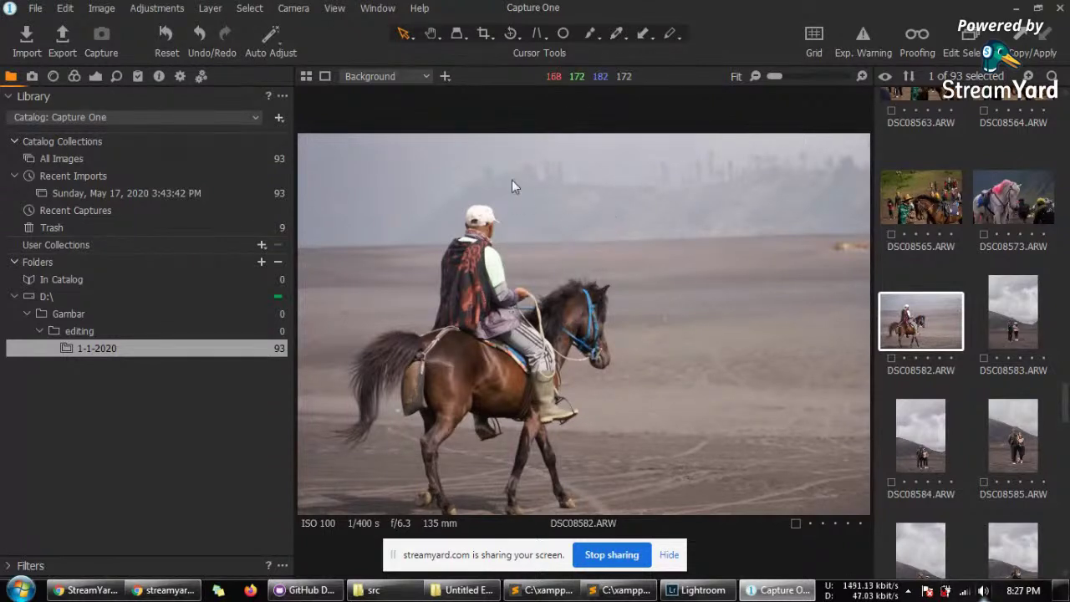
click(74, 78)
click(52, 76)
click(71, 77)
click(53, 76)
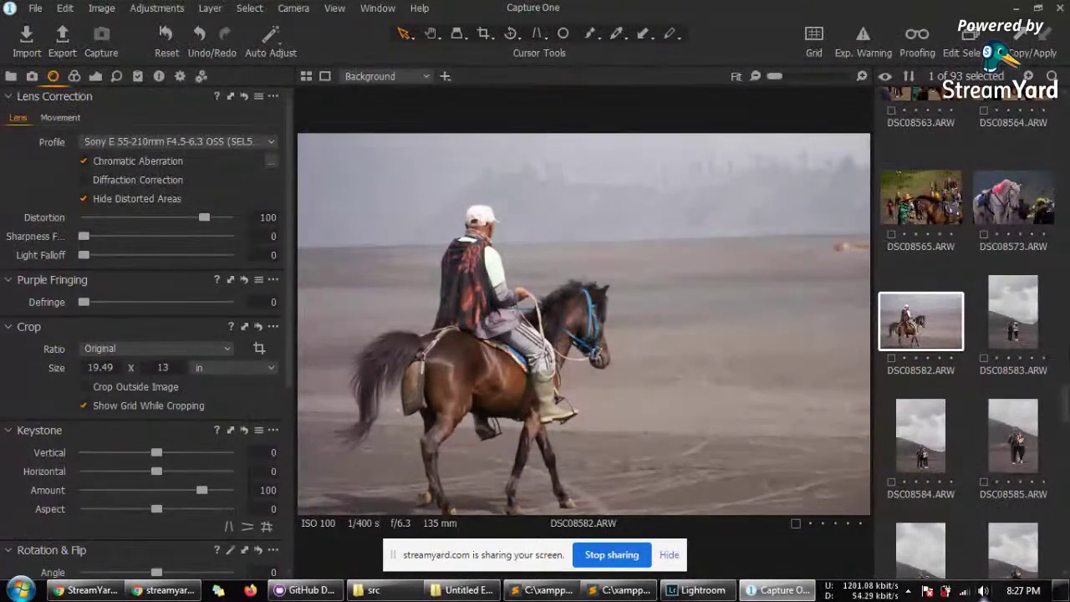
Step: Browse the cloudy desert photos from DSC08608.ARW to DSC08612.ARW and return to DSC08610.ARW with the horse riders
drag(1065, 410, 1065, 479)
click(924, 193)
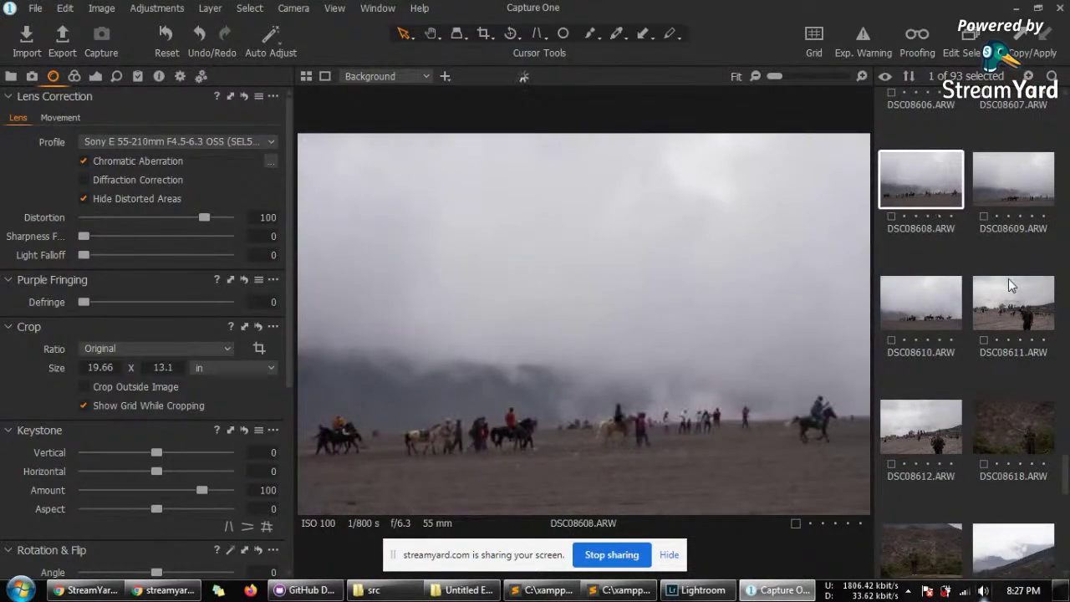
click(1019, 192)
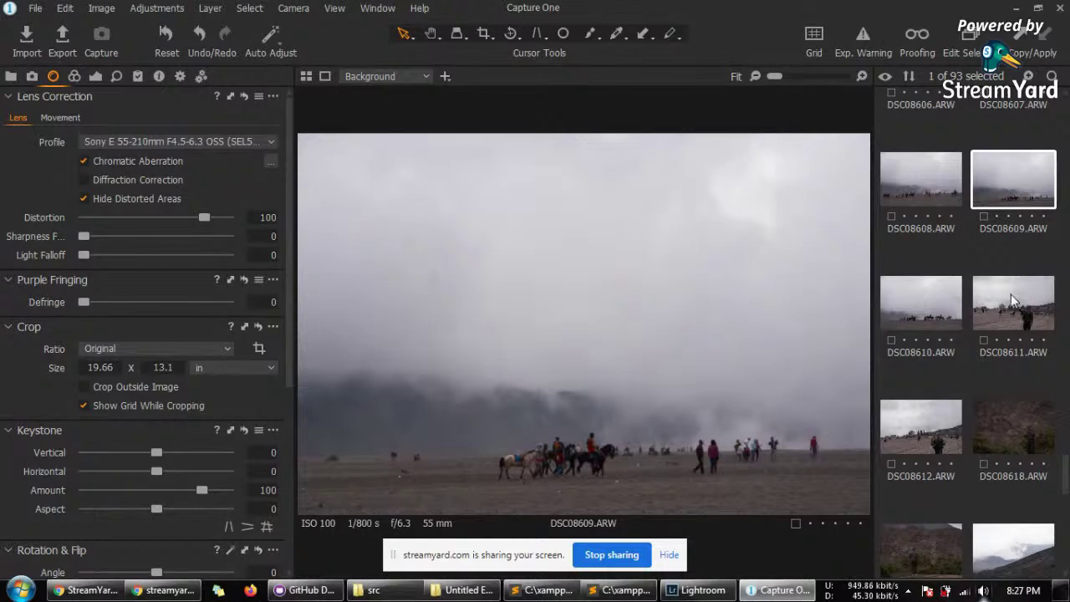
click(924, 305)
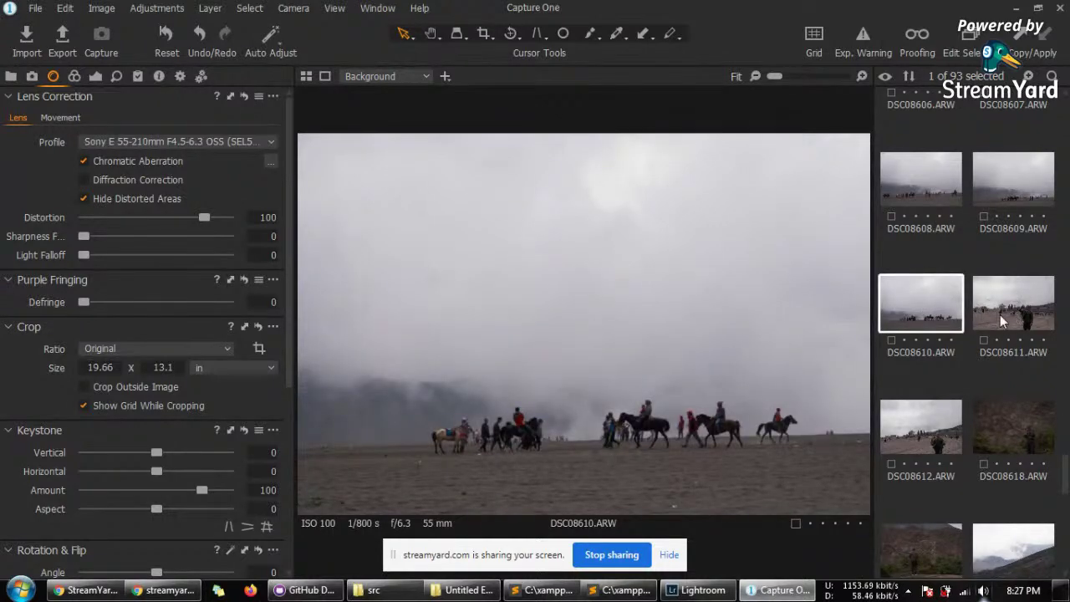
click(1003, 321)
click(924, 305)
click(926, 418)
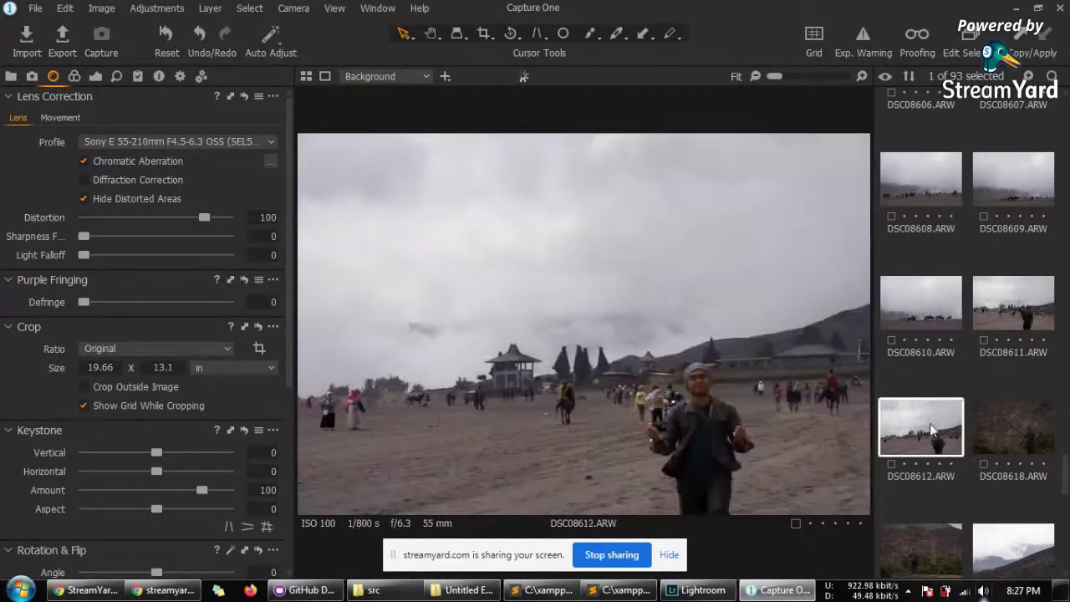
click(924, 298)
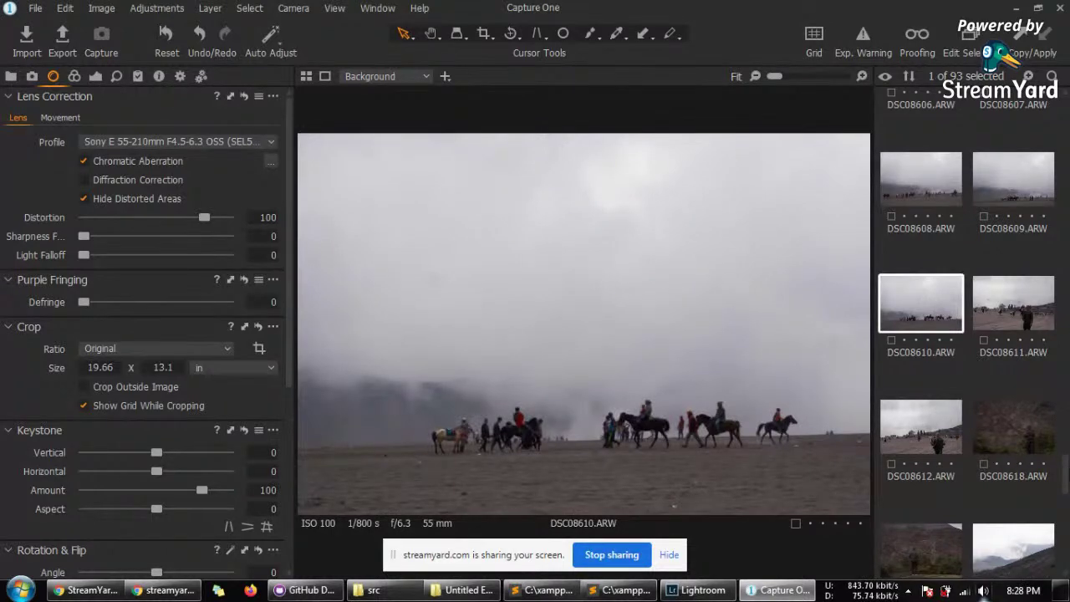
scroll(968, 334, down, 5)
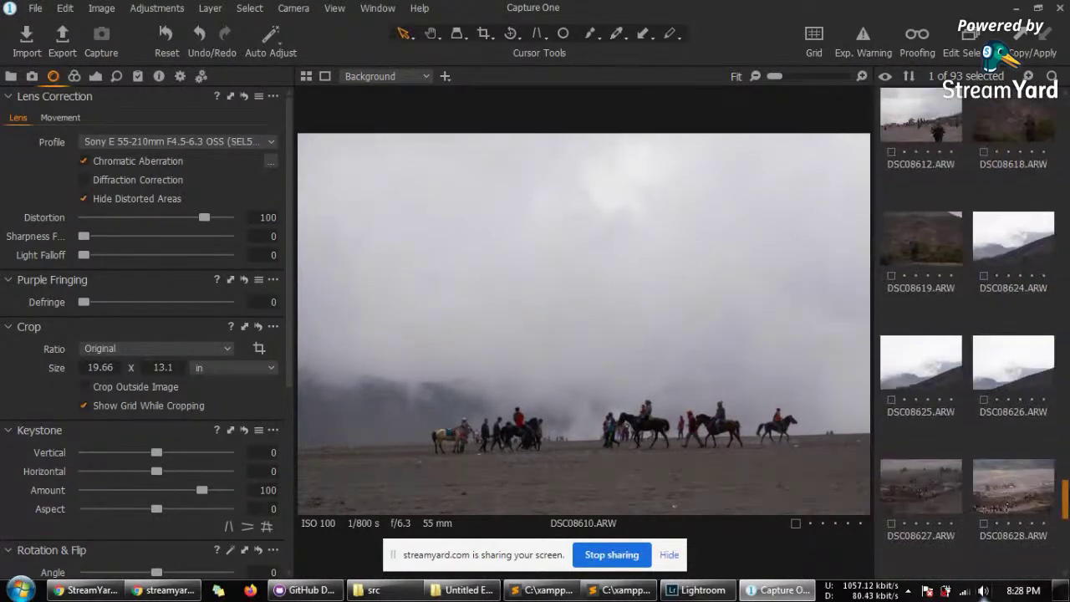
scroll(968, 335, down, 3)
scroll(968, 334, up, 6)
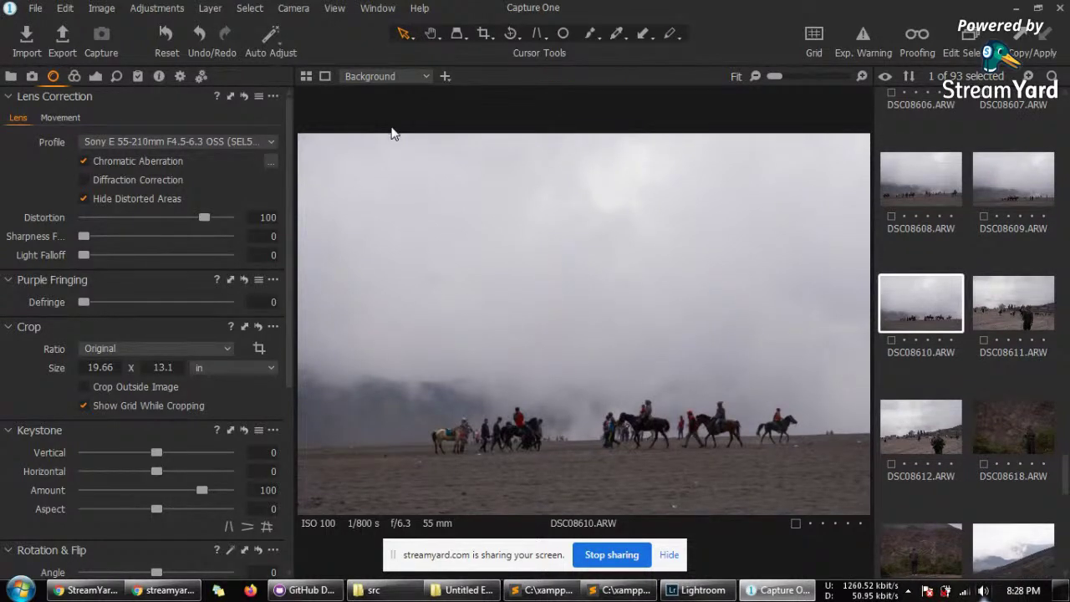
Step: Look through the capture and library tools, followed by the lens correction, movement, crop, keystone and rotation settings for DSC08610.ARW
click(32, 77)
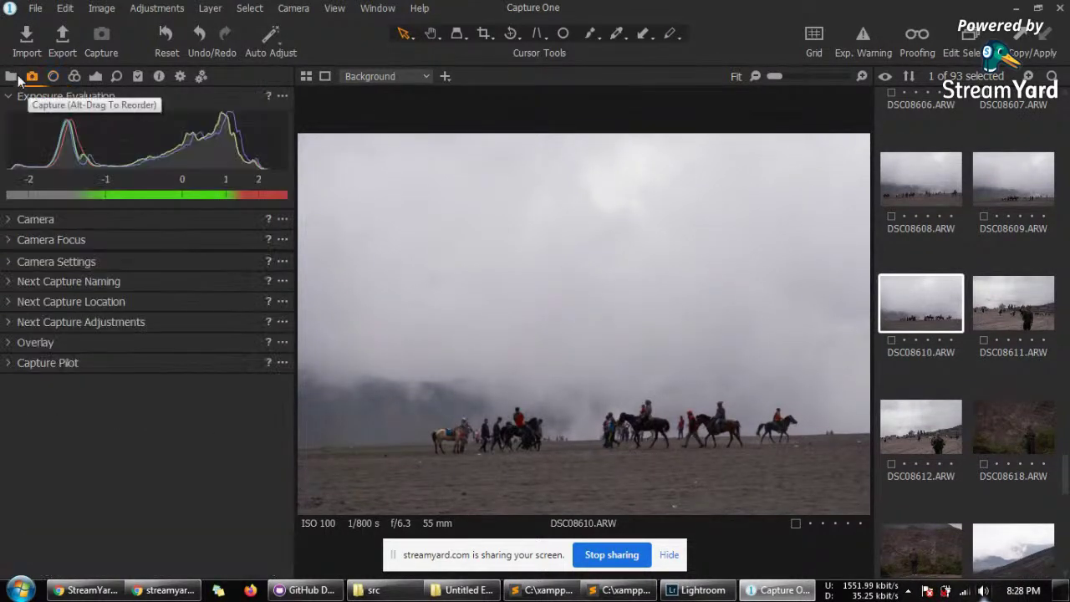
click(11, 77)
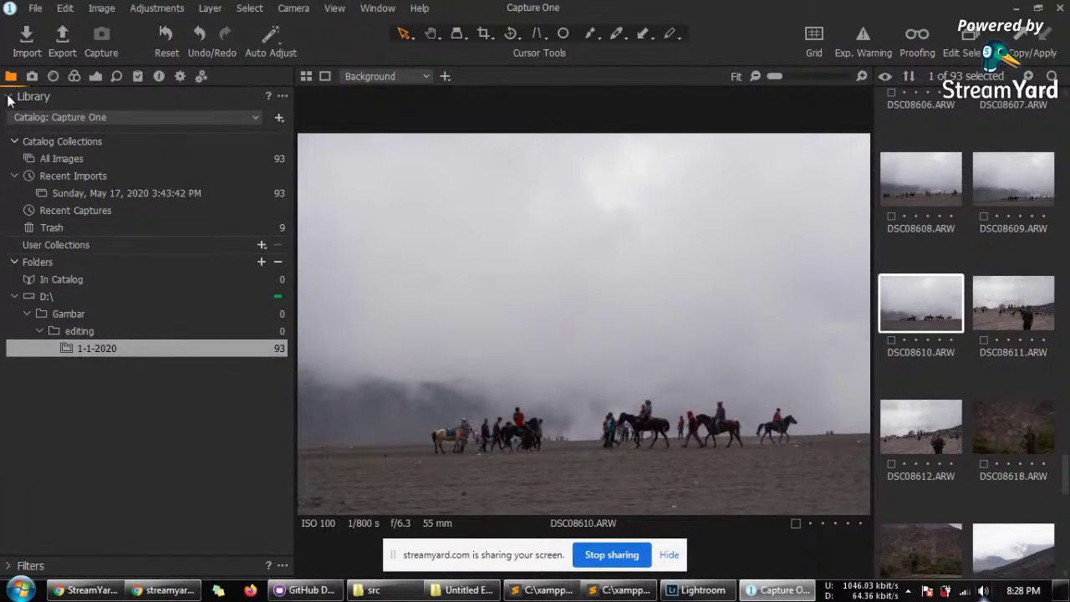
click(53, 76)
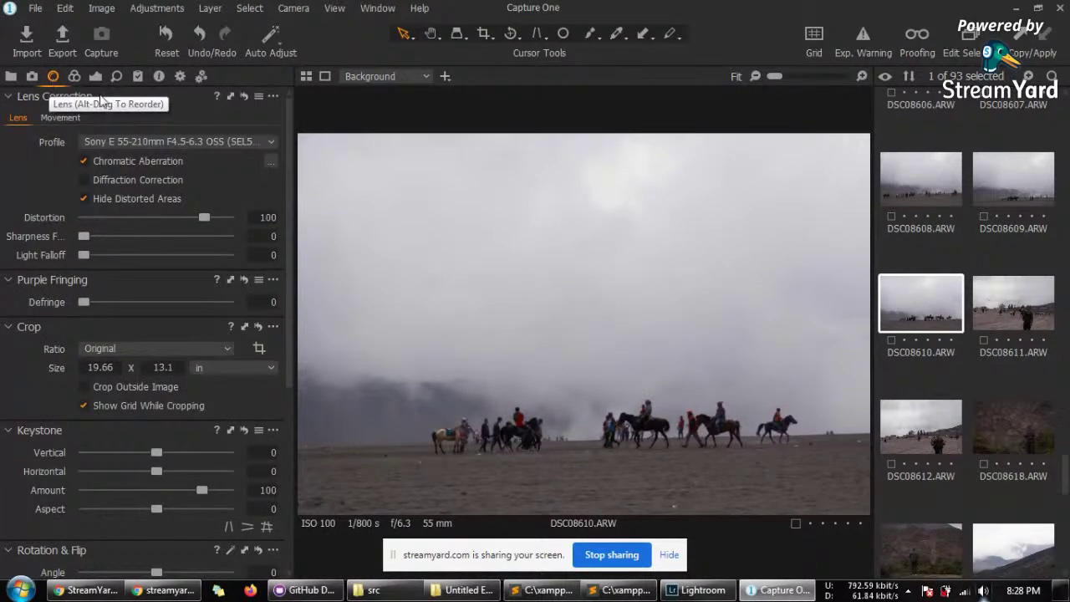
mouse_move(283, 123)
mouse_down()
mouse_move(289, 138)
mouse_move(298, 118)
mouse_up()
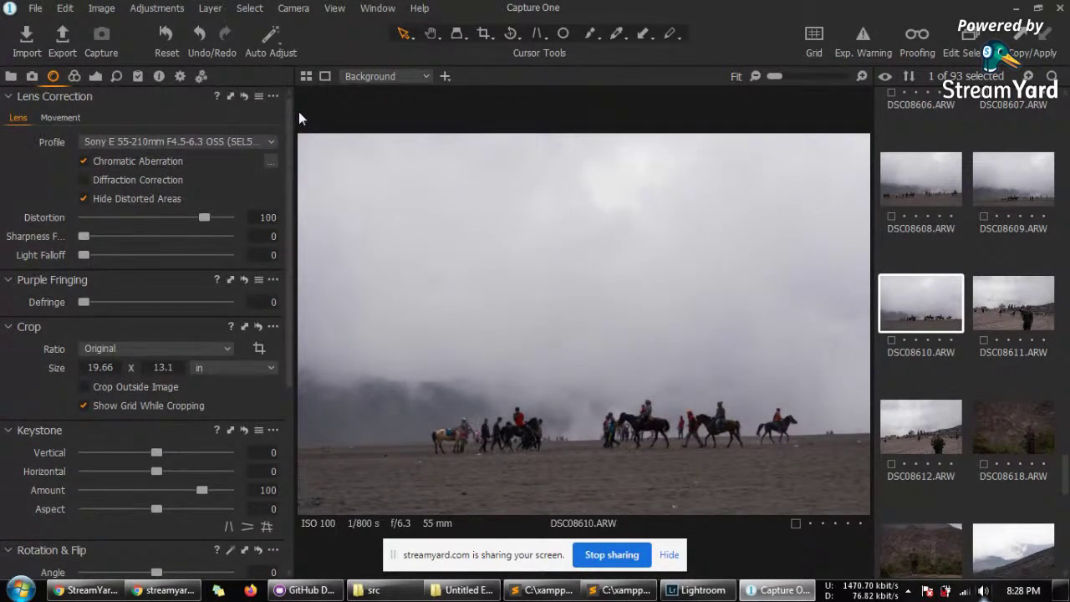
click(49, 119)
click(25, 119)
drag(289, 280, 282, 315)
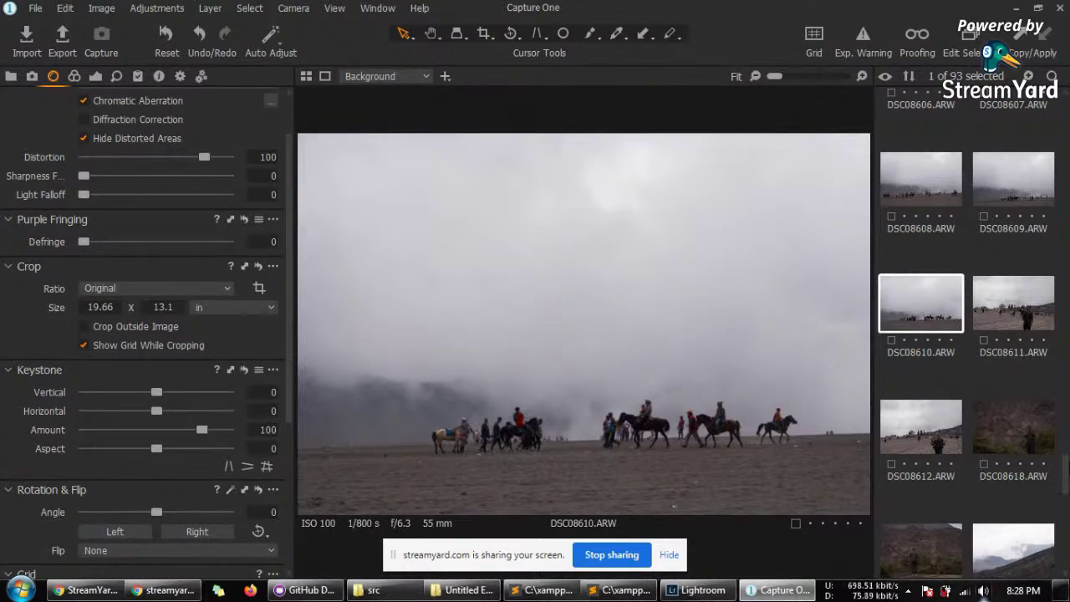
Step: Browse to the end of the thumbnails and compare the hillside photos DSC08640.ARW and DSC08644.ARW, returning to DSC08640.ARW
scroll(1065, 472, down, 1)
scroll(1065, 473, down, 1)
scroll(967, 334, down, 5)
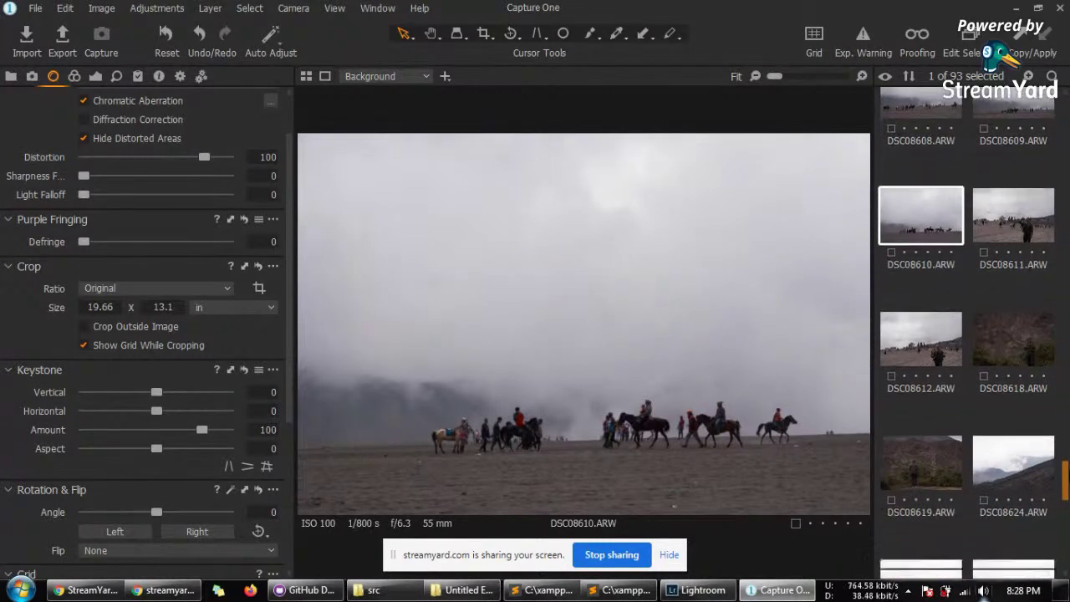
scroll(967, 335, down, 8)
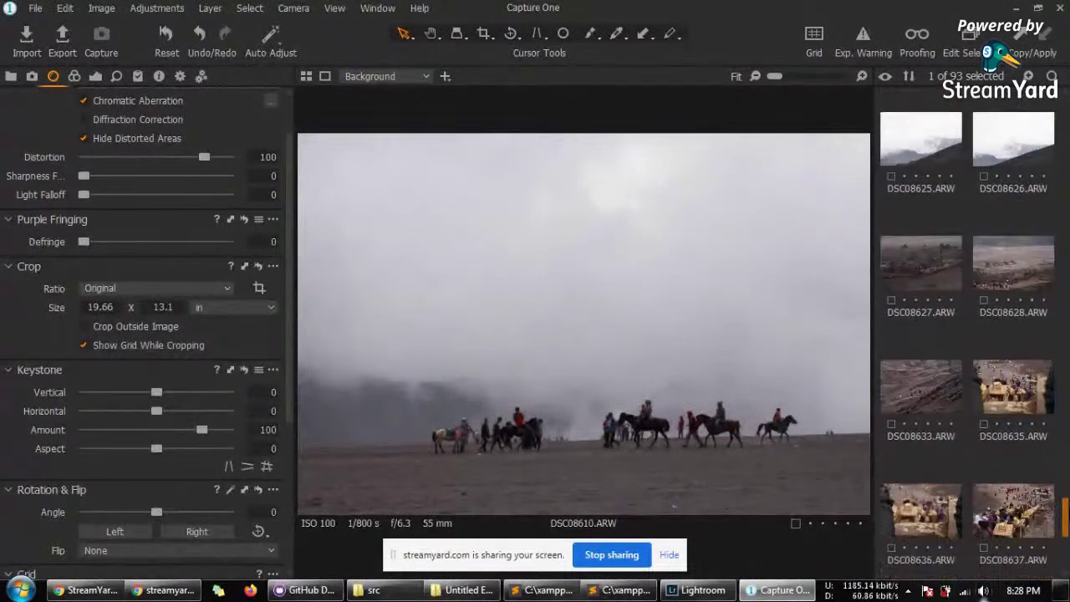
scroll(1065, 544, down, 2)
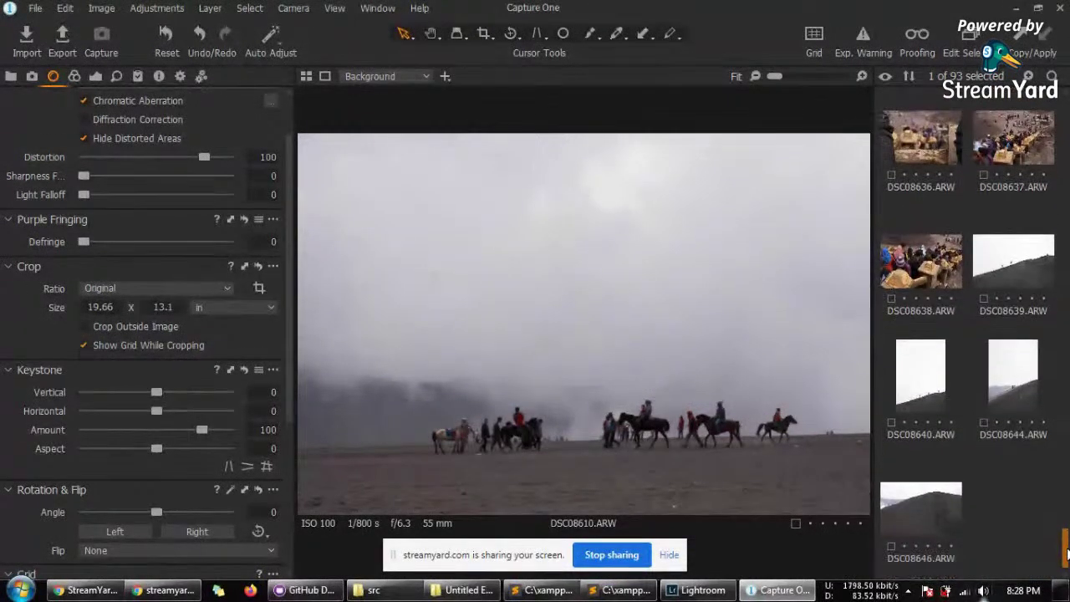
click(936, 376)
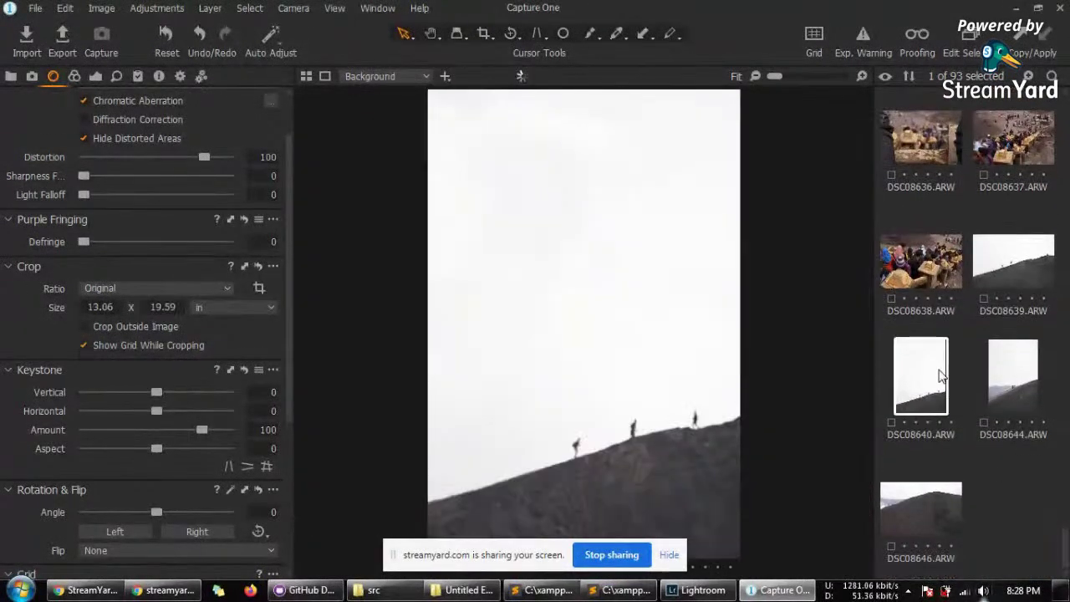
click(997, 391)
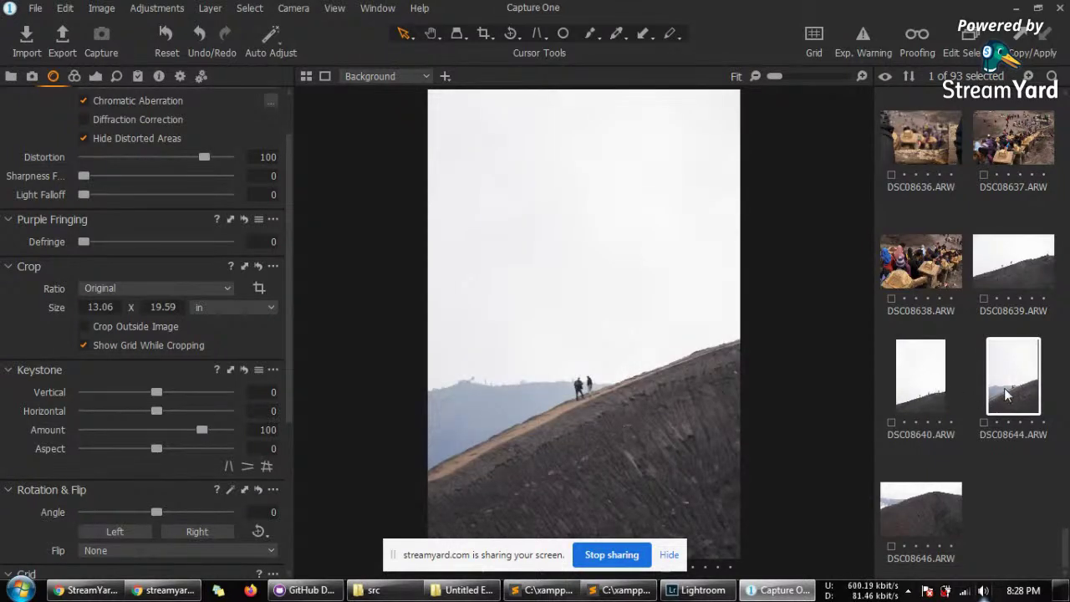
click(995, 418)
click(932, 380)
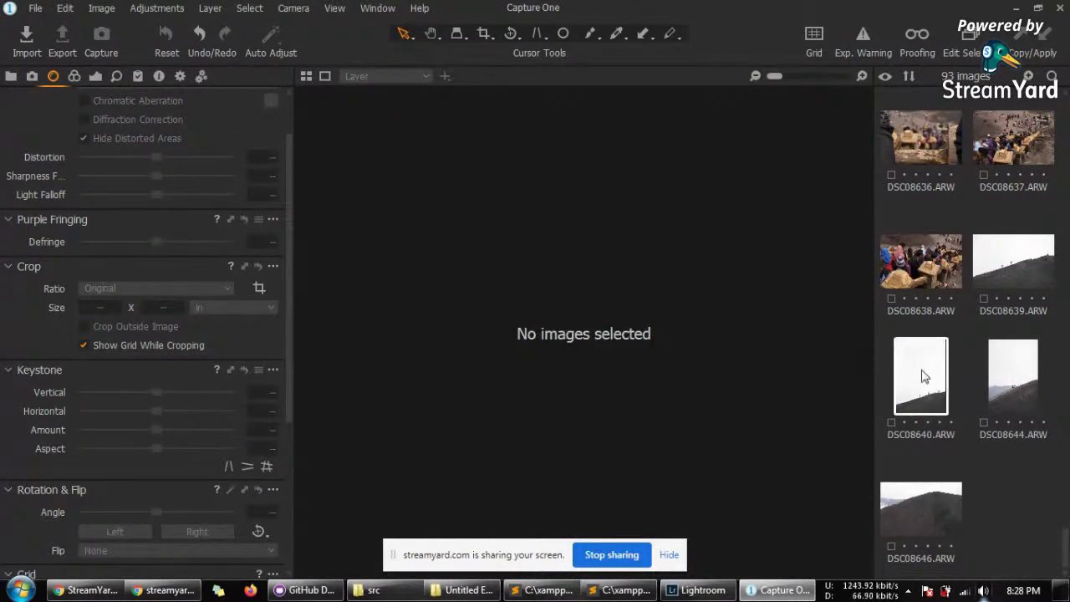
Step: View the jeep photos DSC08530.ARW, DSC08531.ARW and DSC08532.ARW, and return to DSC08531.ARW
drag(1068, 518, 1067, 280)
click(956, 290)
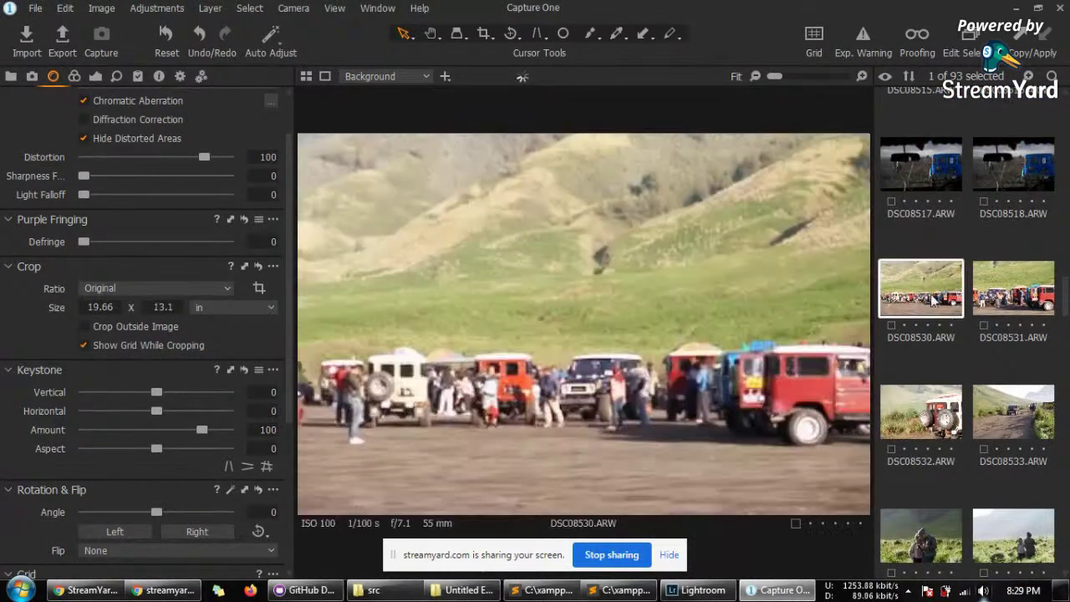
click(1011, 303)
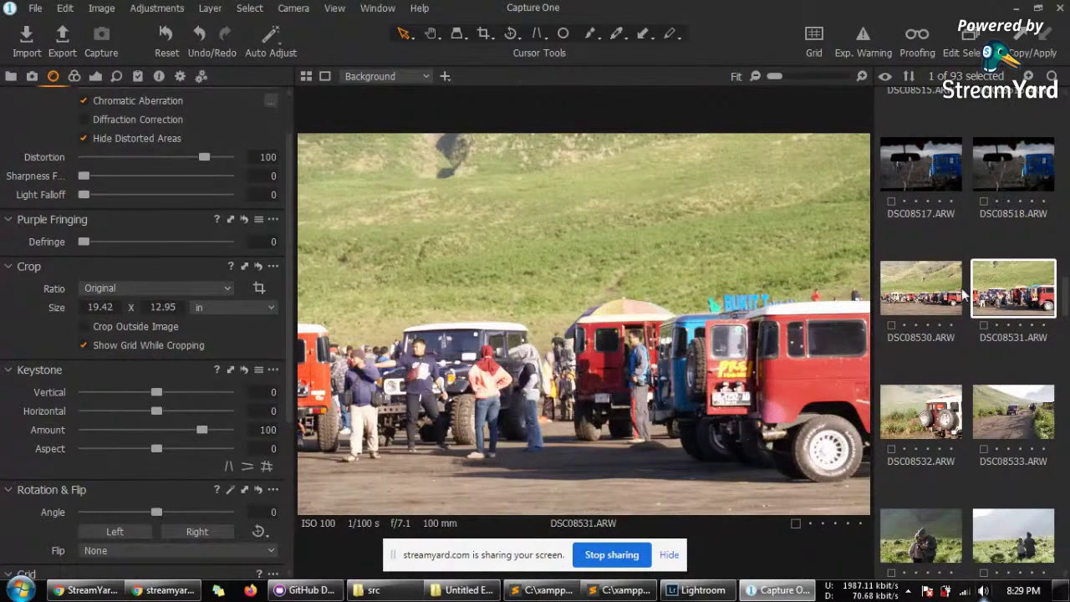
click(937, 387)
key(Left)
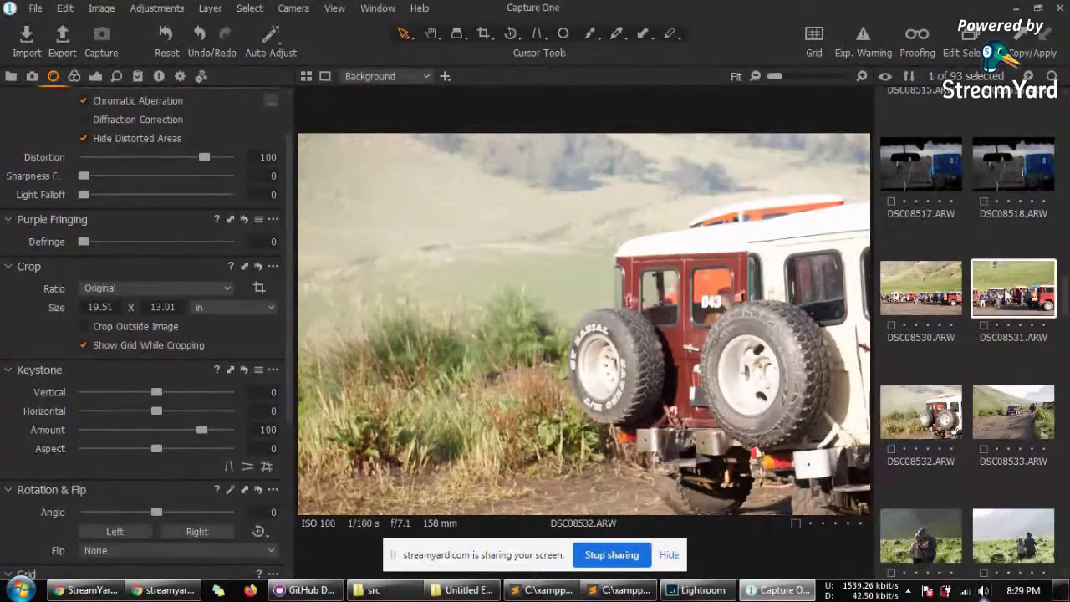
Step: Browse back to the earlier foggy trail photos and view DSC08475.ARW and DSC08476.ARW
scroll(974, 334, up, 3)
scroll(974, 334, up, 5)
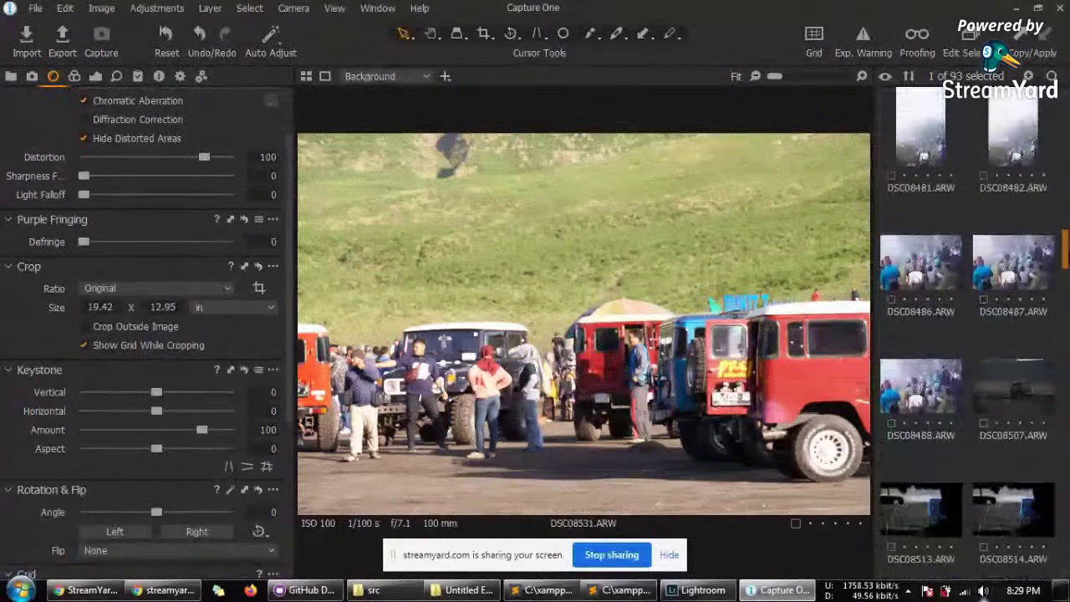
scroll(974, 334, up, 3)
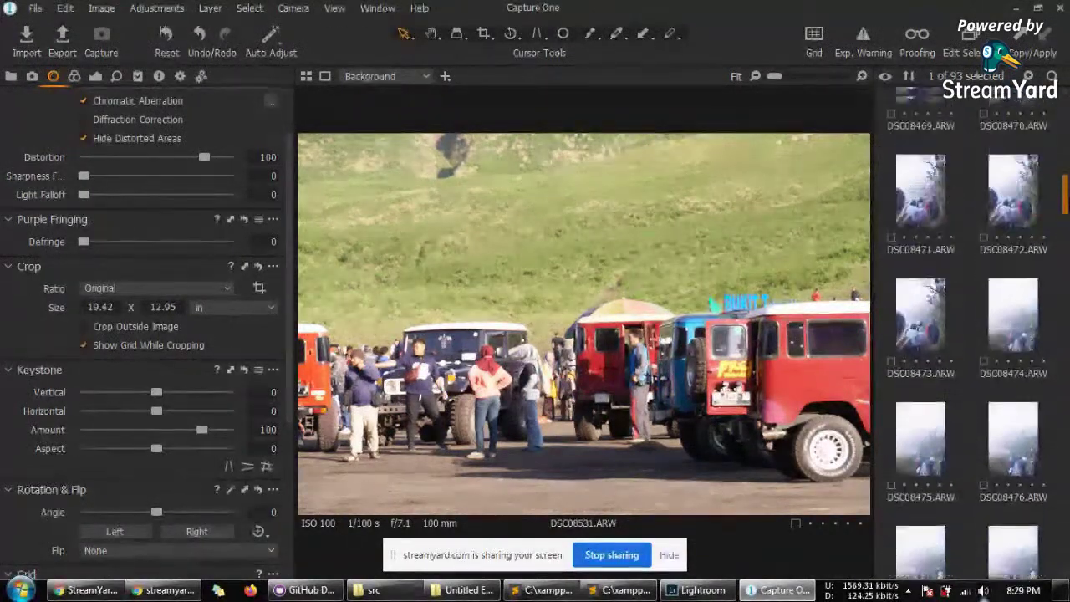
scroll(974, 335, down, 4)
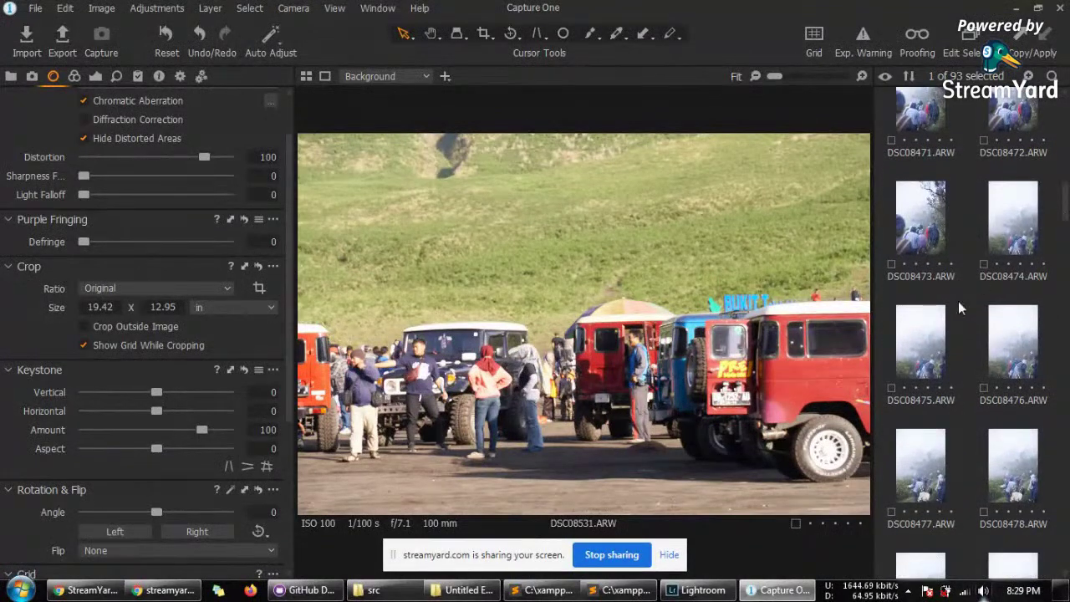
click(920, 340)
click(995, 368)
Step: Compare the similar foggy hiker shots DSC08478.ARW, DSC08477.ARW, DSC08479.ARW and DSC08480.ARW
scroll(1028, 351, down, 1)
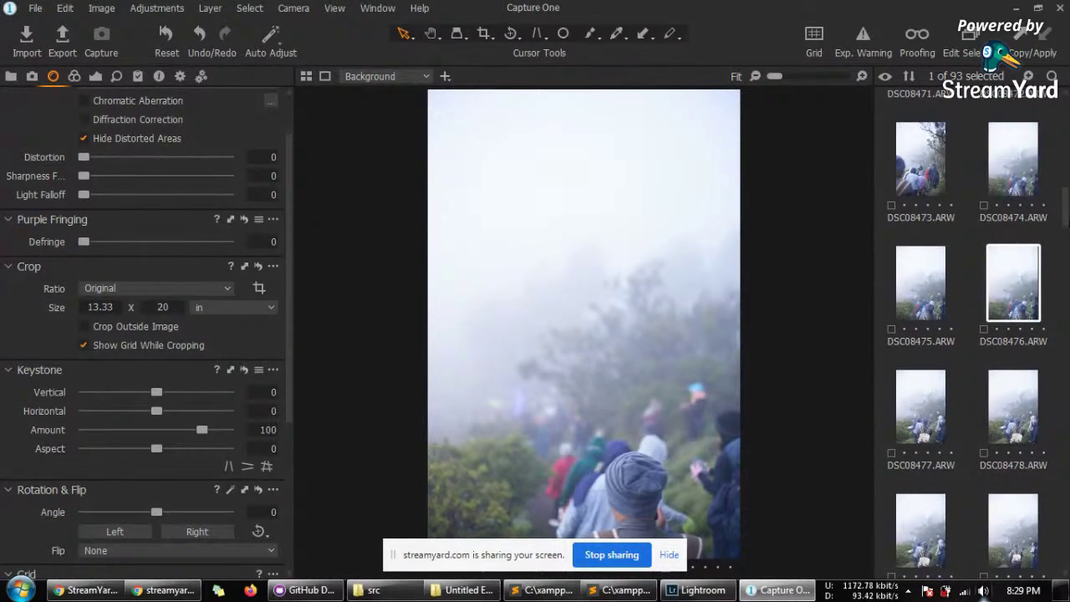
scroll(979, 335, down, 2)
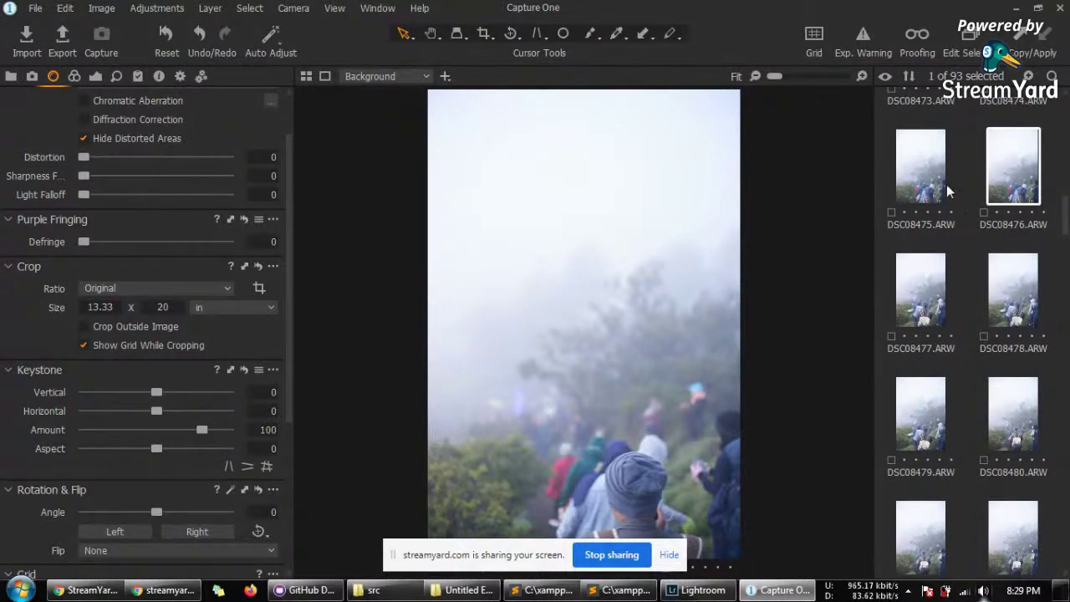
click(964, 306)
click(992, 309)
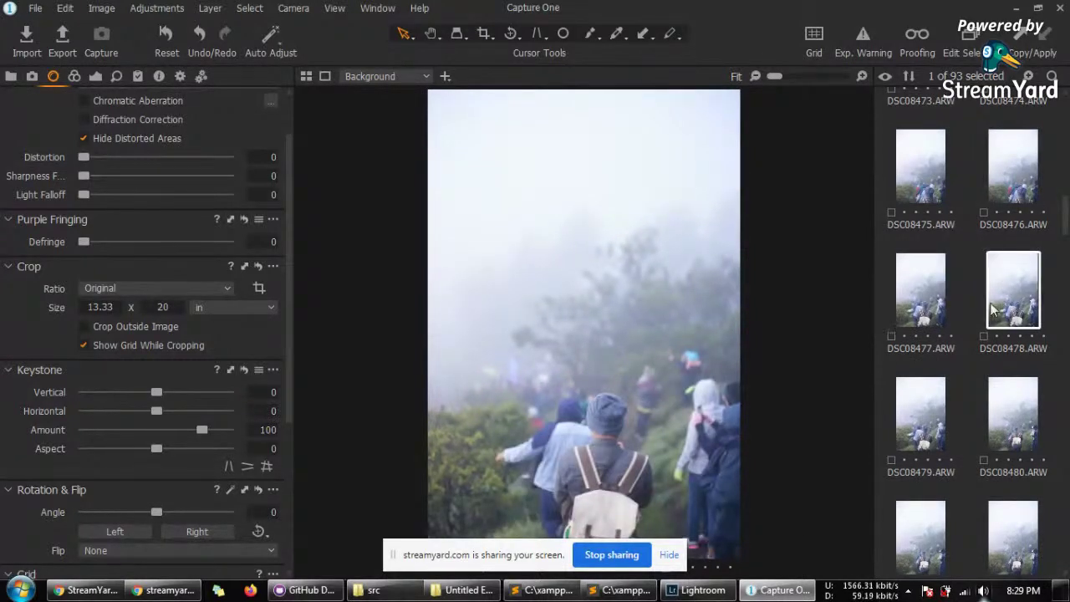
click(926, 301)
click(918, 422)
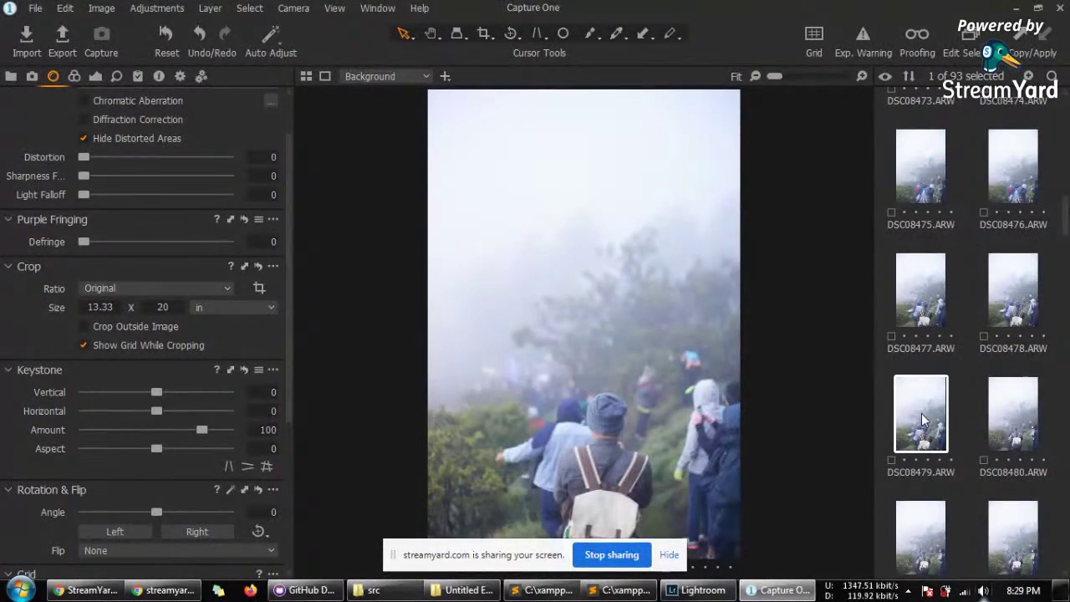
click(1006, 425)
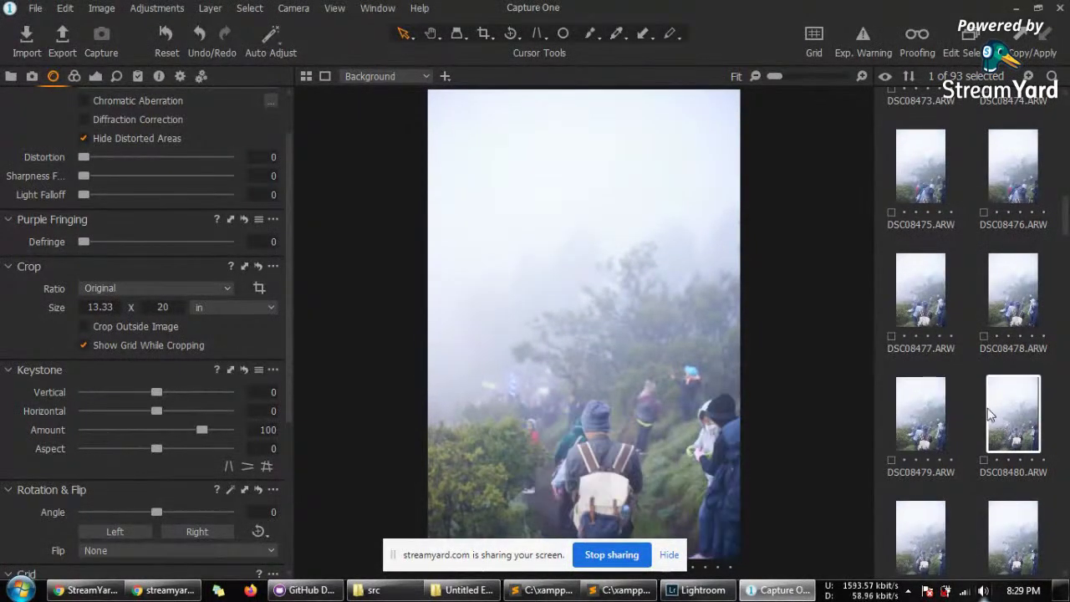
Step: Compare DSC08477.ARW with DSC08478.ARW, keep DSC08478.ARW open and hide the screen-sharing notice
click(942, 299)
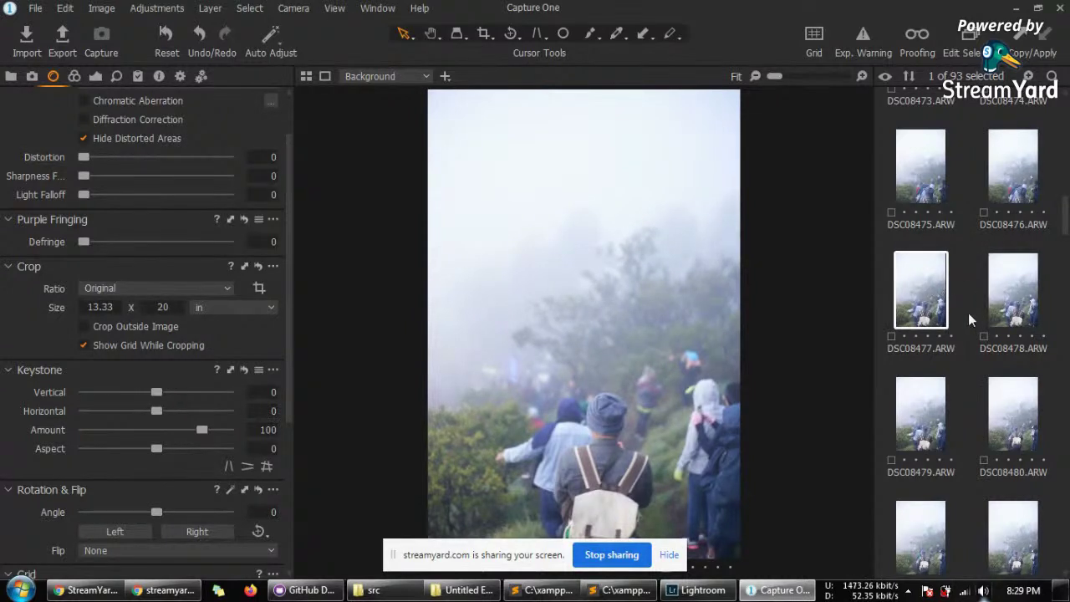
key(Right)
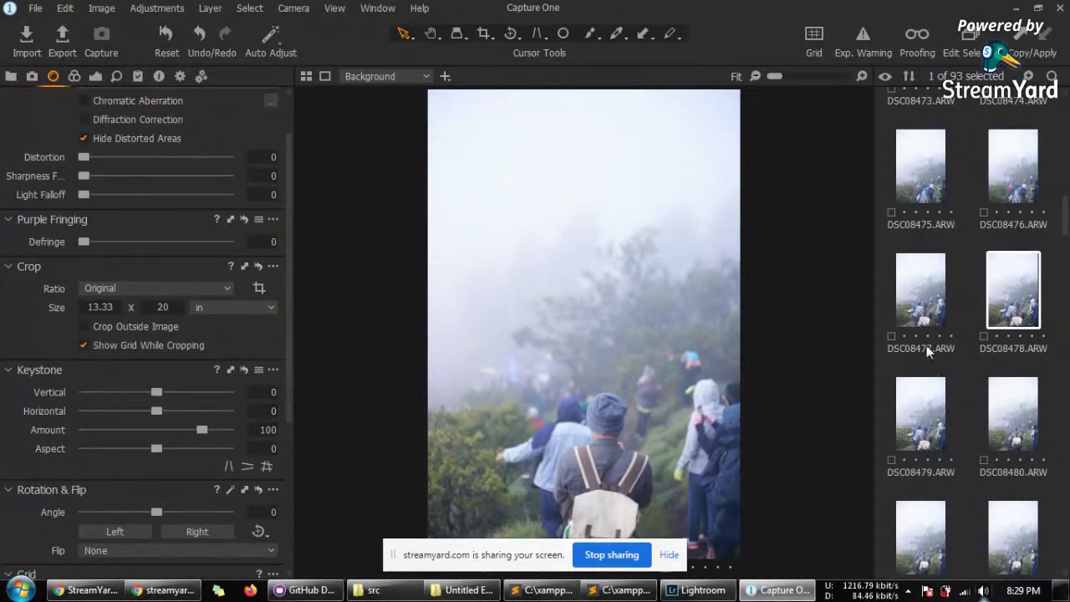
scroll(1066, 216, down, 1)
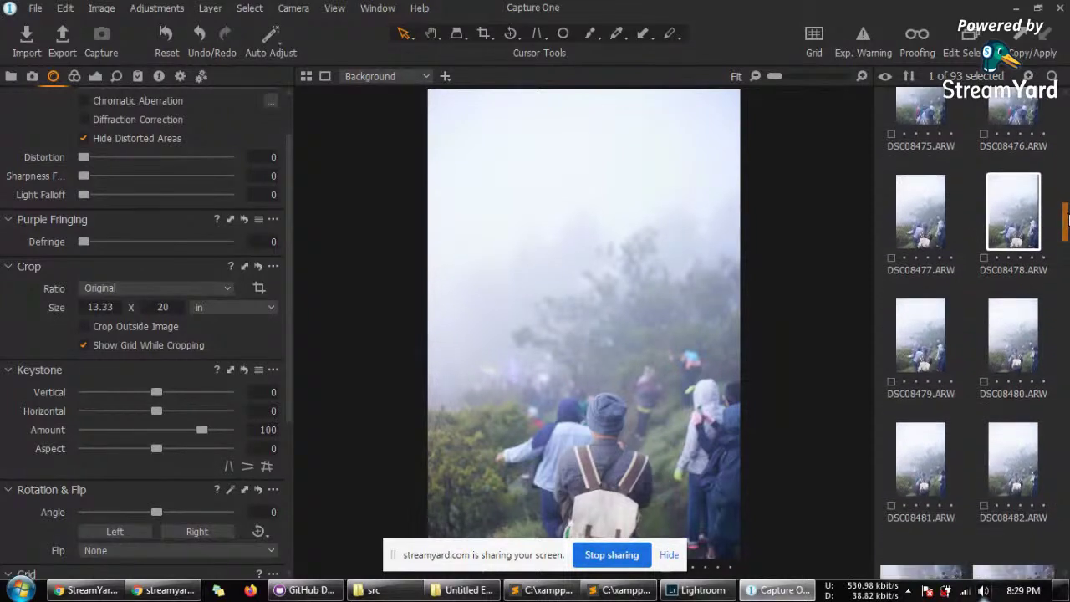
click(669, 555)
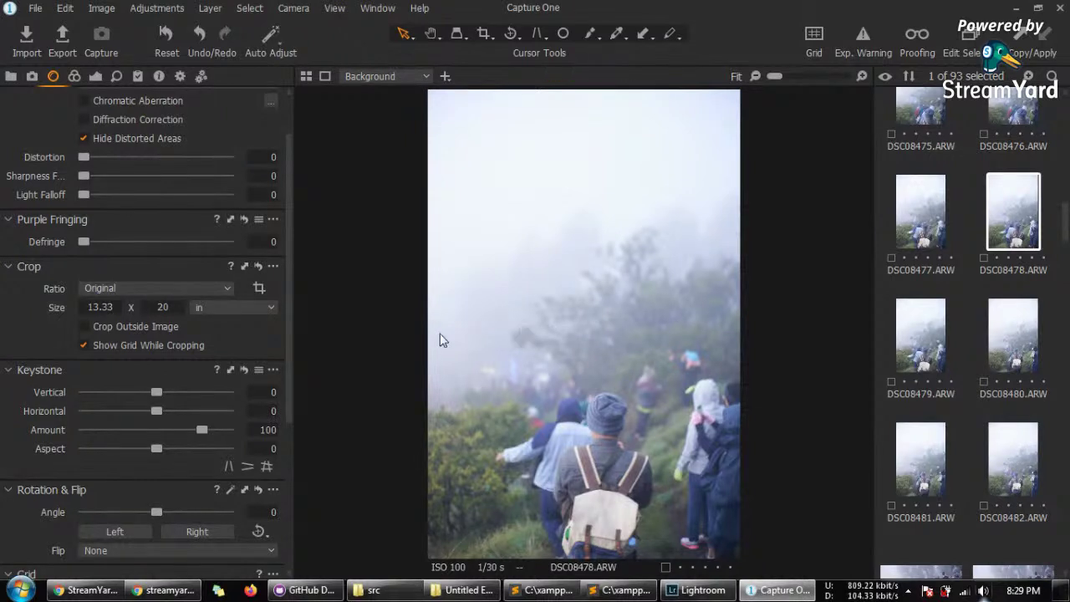
Step: Set the crop aspect ratio of DSC08478.ARW to 4x5
click(114, 286)
click(115, 286)
click(115, 287)
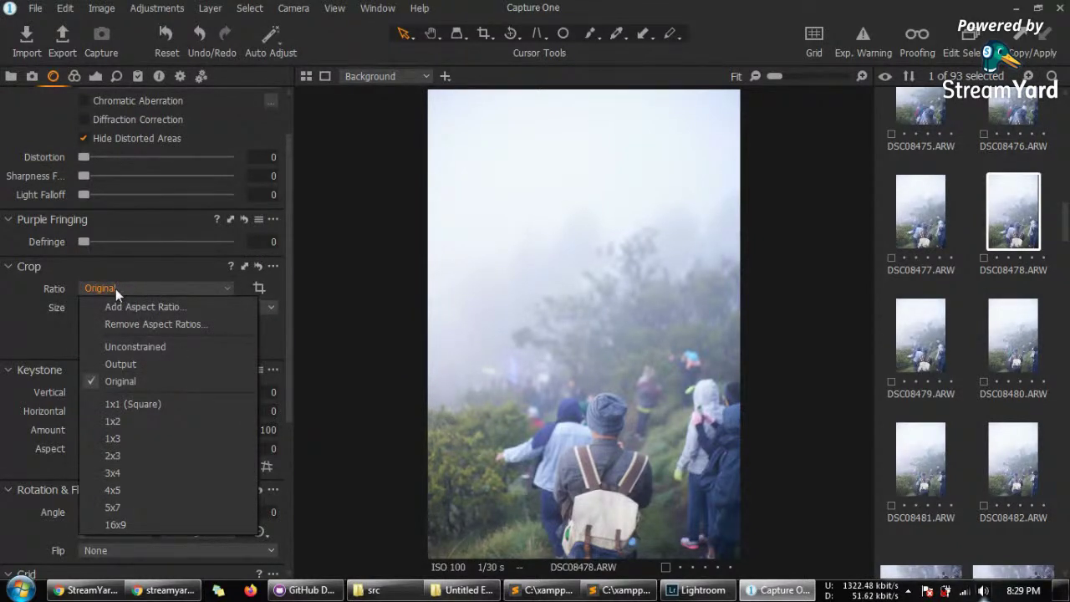
click(155, 495)
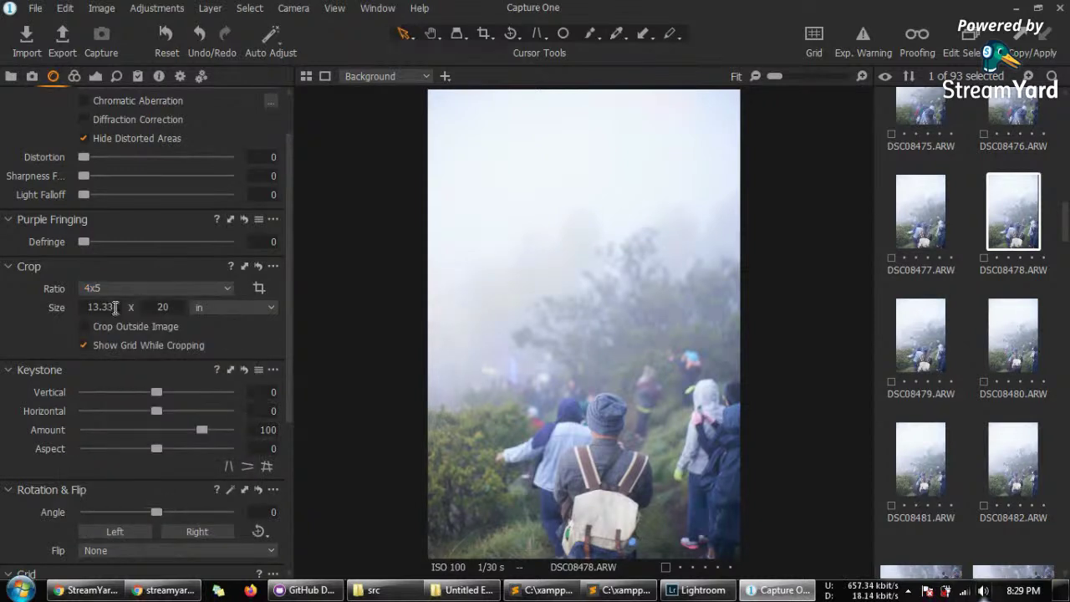
Step: Crop away the upper sky at full photo width, giving a 13.33 x 16.66 in frame, and apply the crop
click(259, 289)
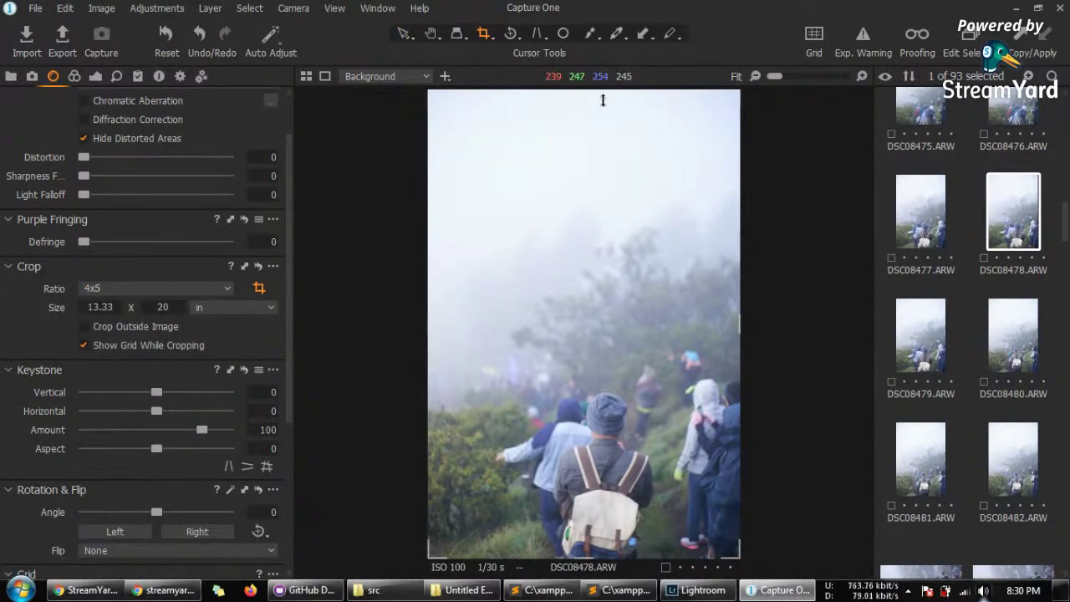
drag(573, 90, 596, 177)
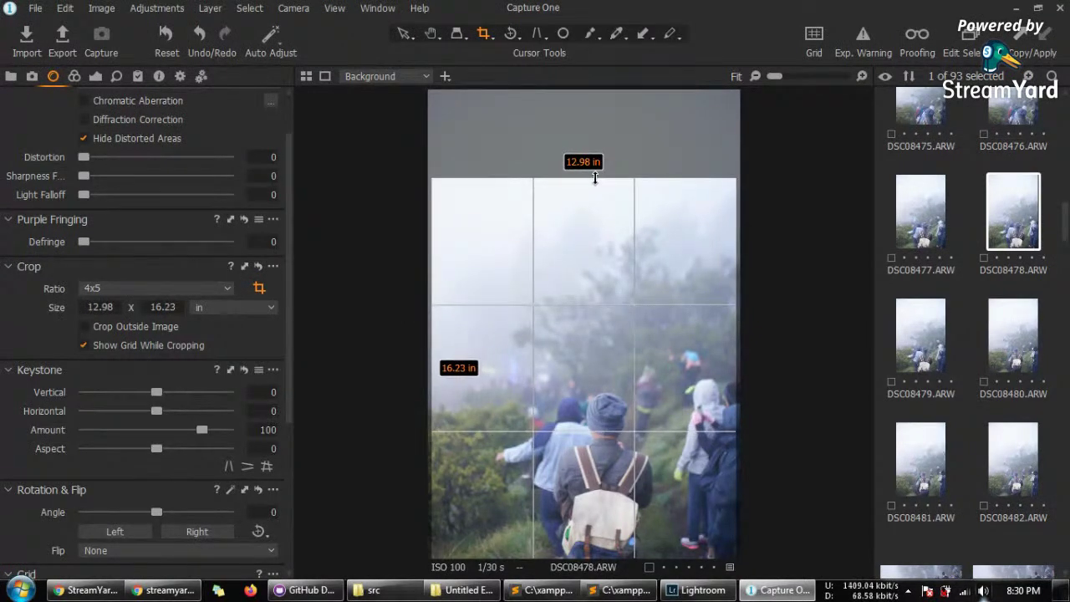
drag(604, 377, 588, 396)
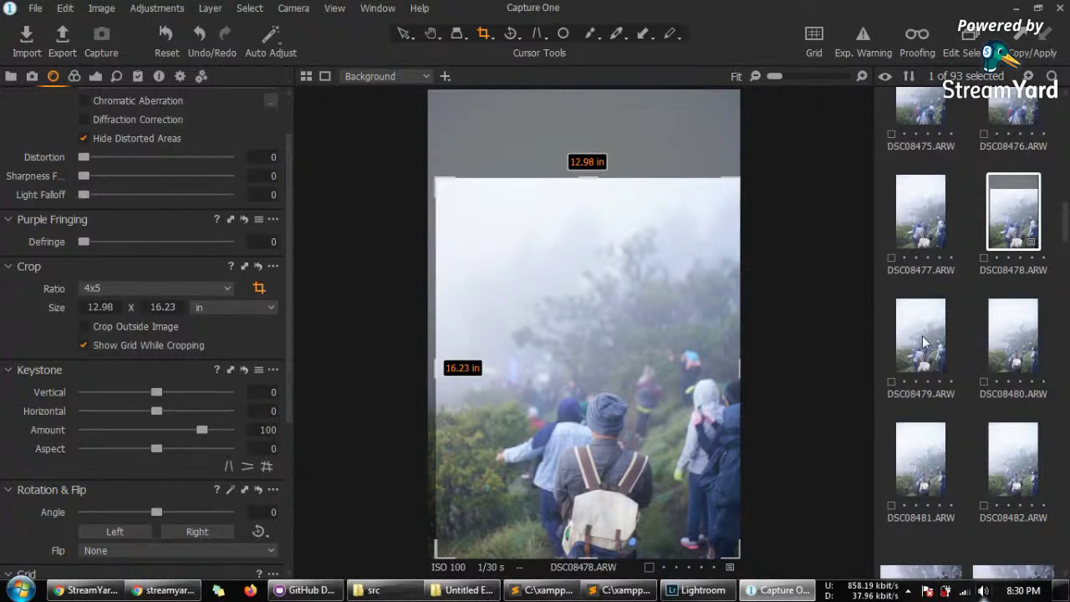
drag(437, 178, 404, 164)
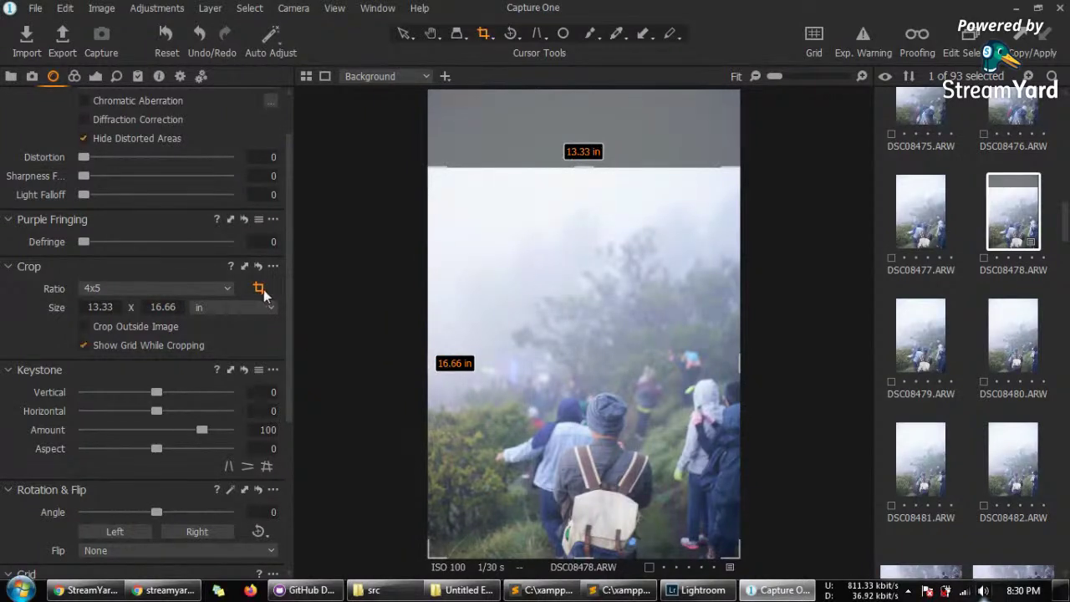
click(405, 32)
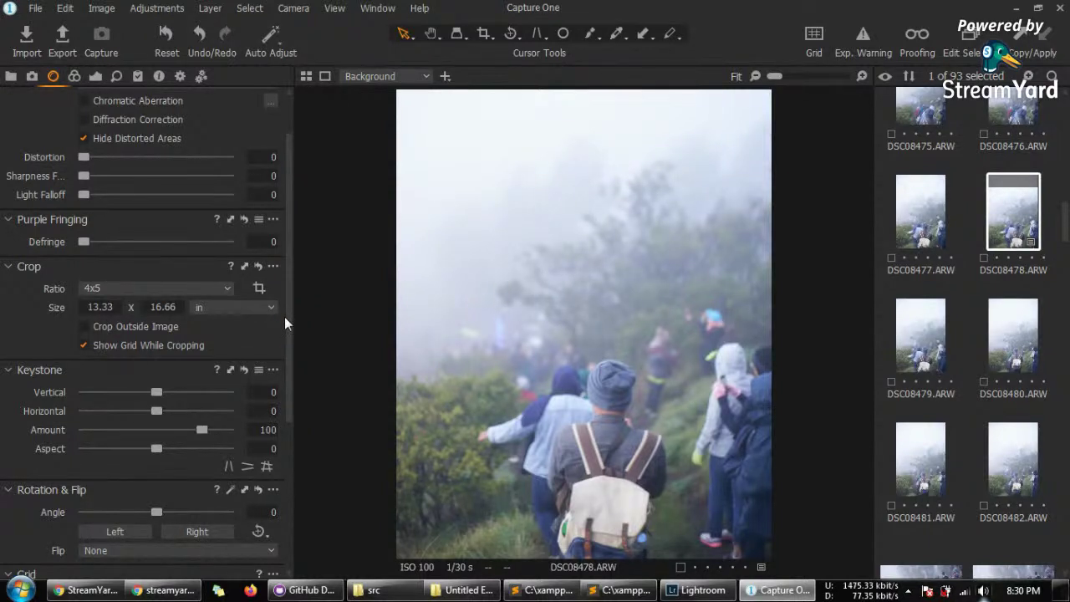
Step: Set the keystone amount to 96
drag(156, 400, 156, 399)
drag(192, 433, 192, 431)
Step: Rotate the photo to an angle of -2.92
drag(286, 372, 291, 483)
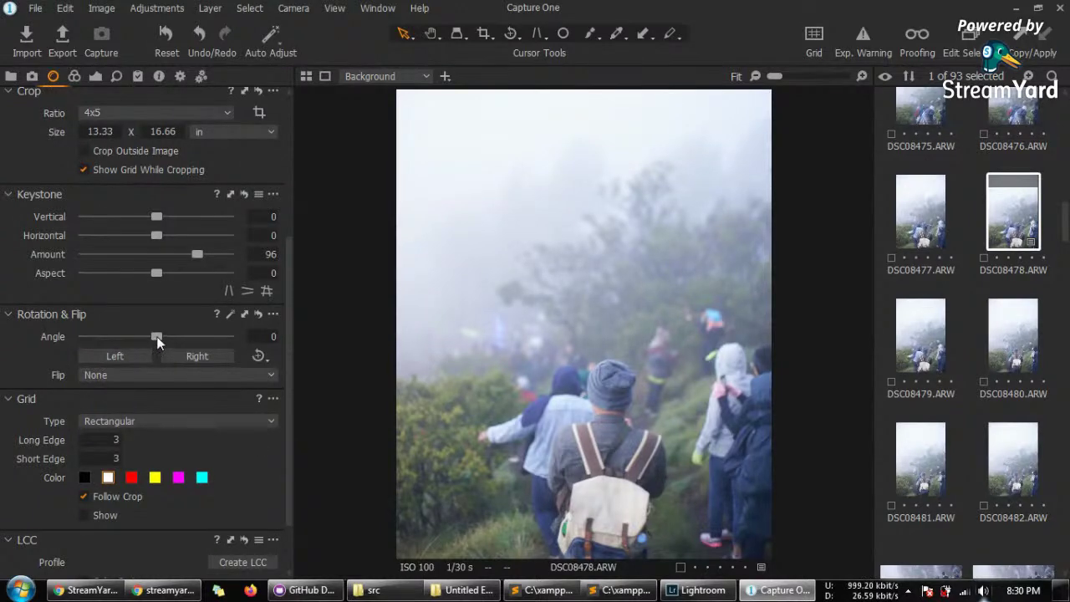
drag(156, 336, 154, 336)
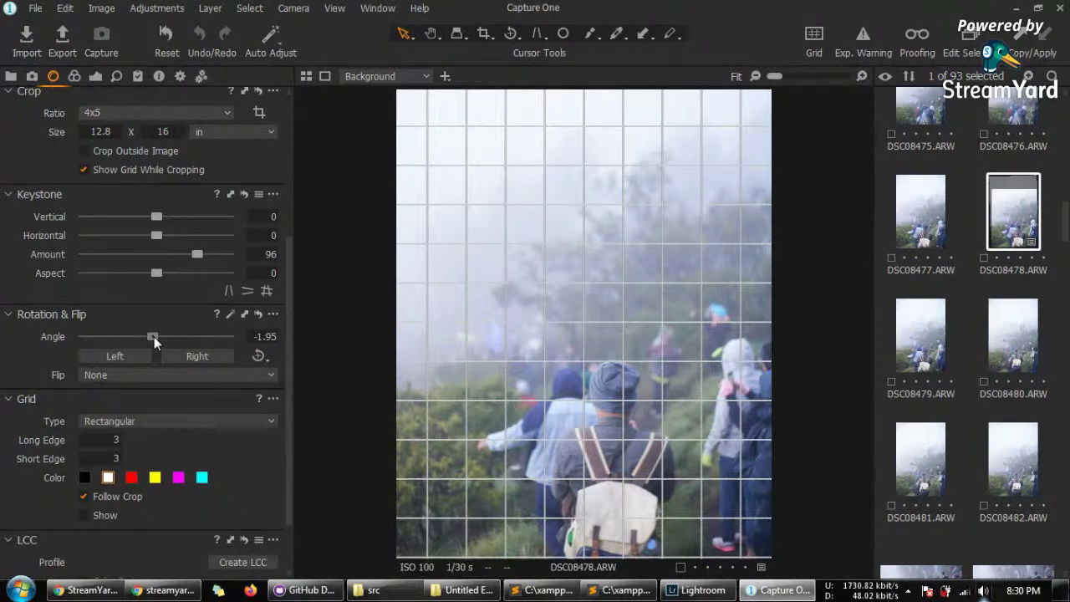
drag(154, 338, 153, 338)
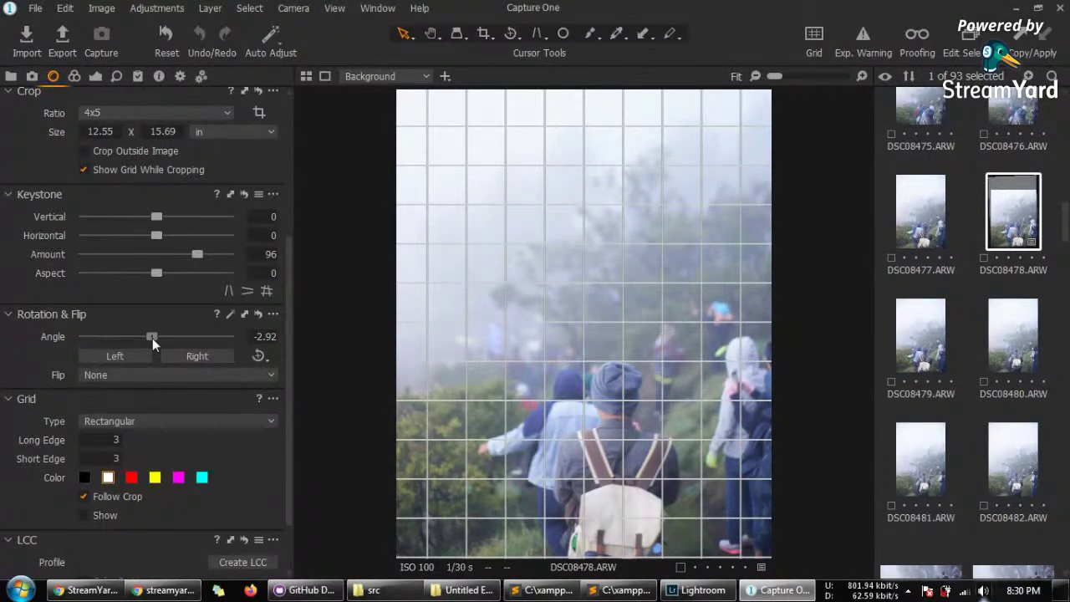
drag(152, 338, 152, 338)
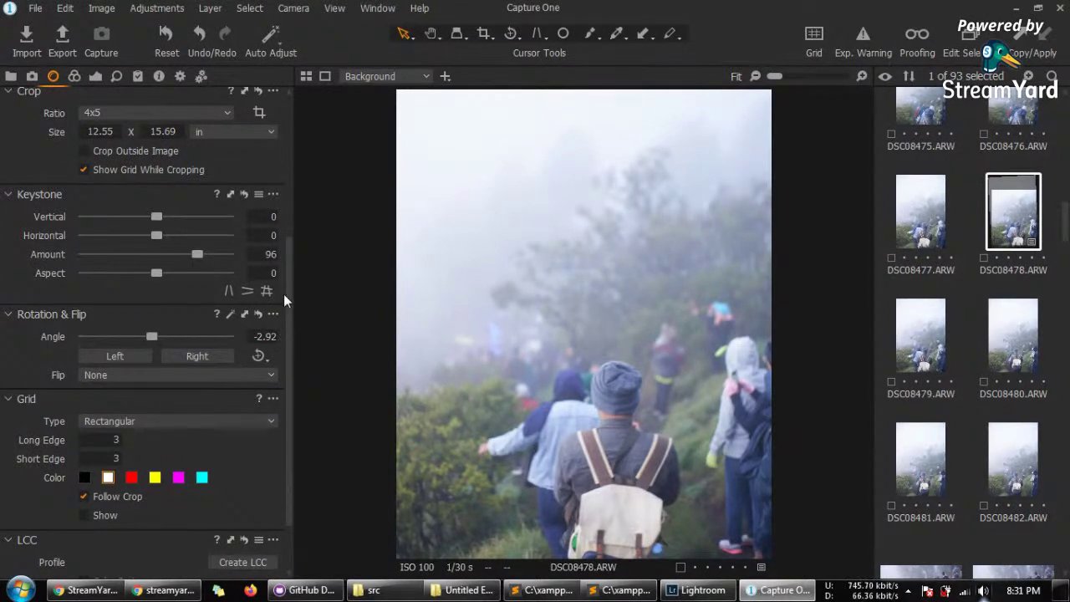
Step: Look over the lens correction and color tools, and examine the exposure tools down to Vignetting
drag(288, 294, 292, 113)
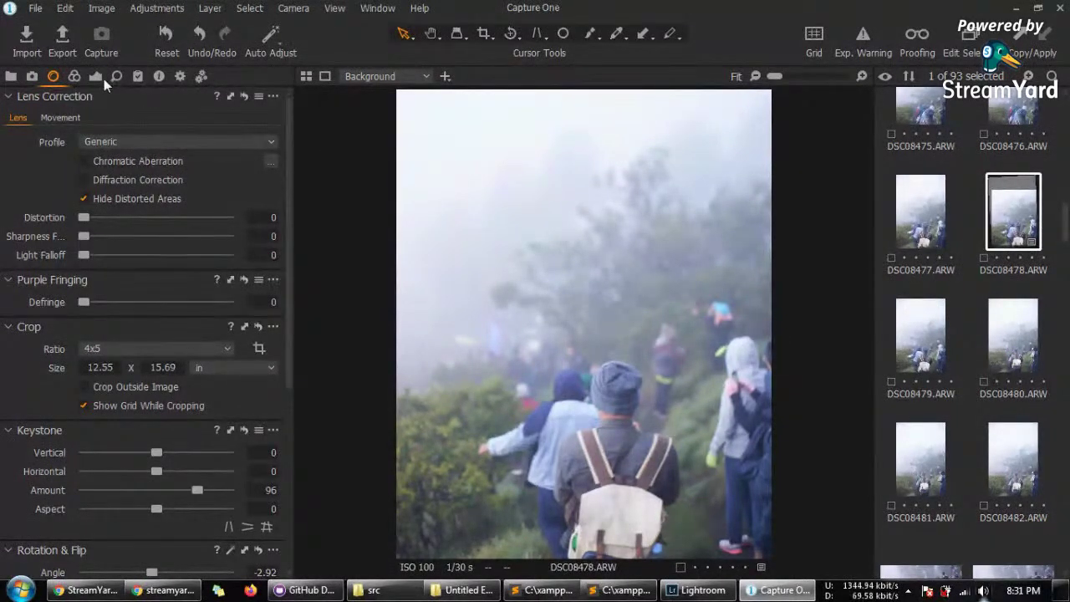
click(74, 76)
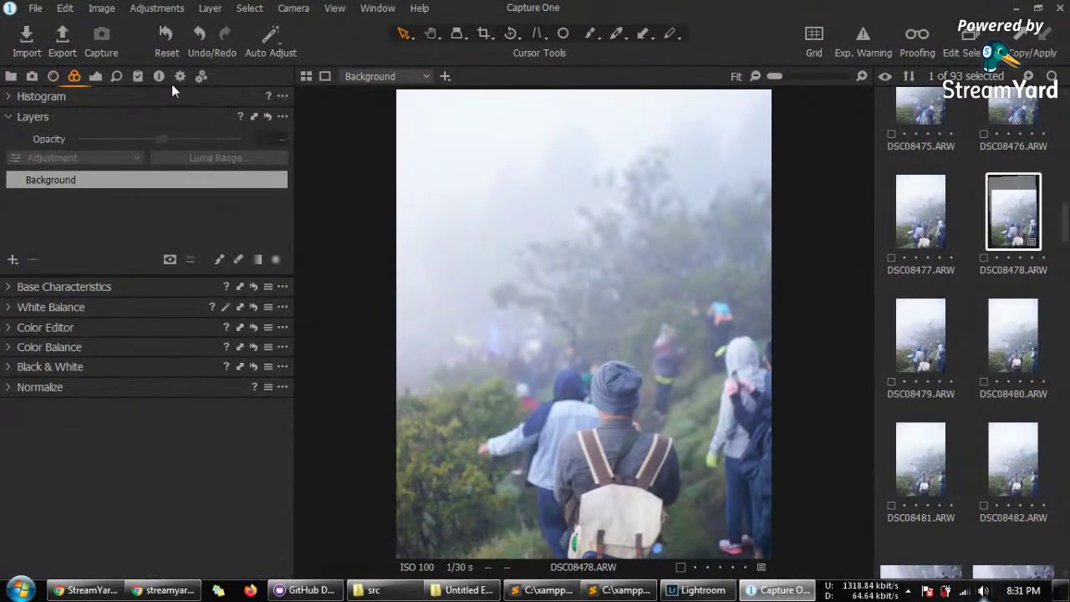
click(100, 76)
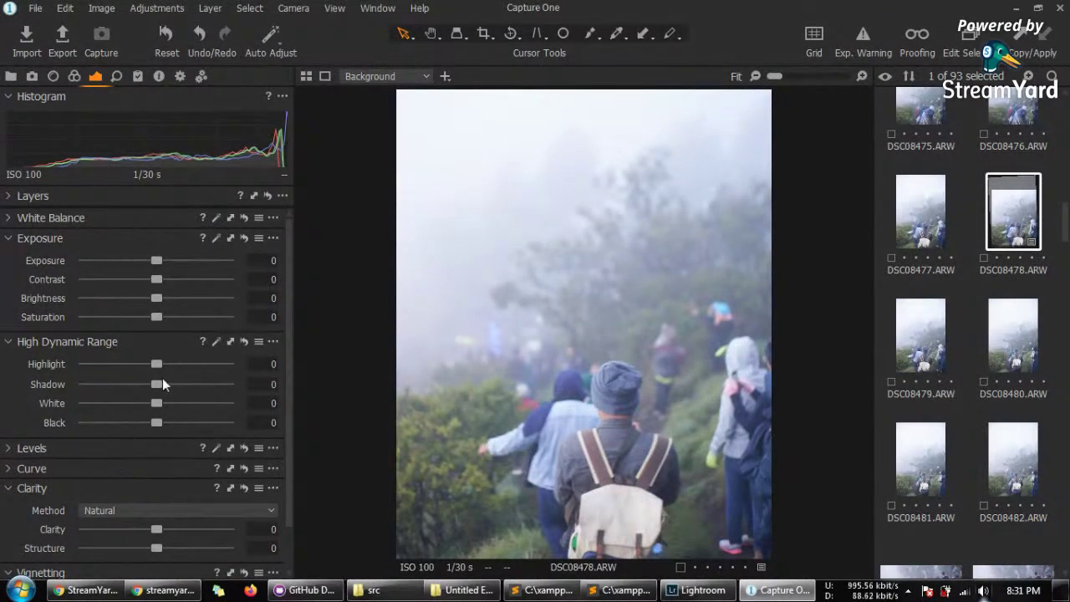
drag(286, 243, 287, 288)
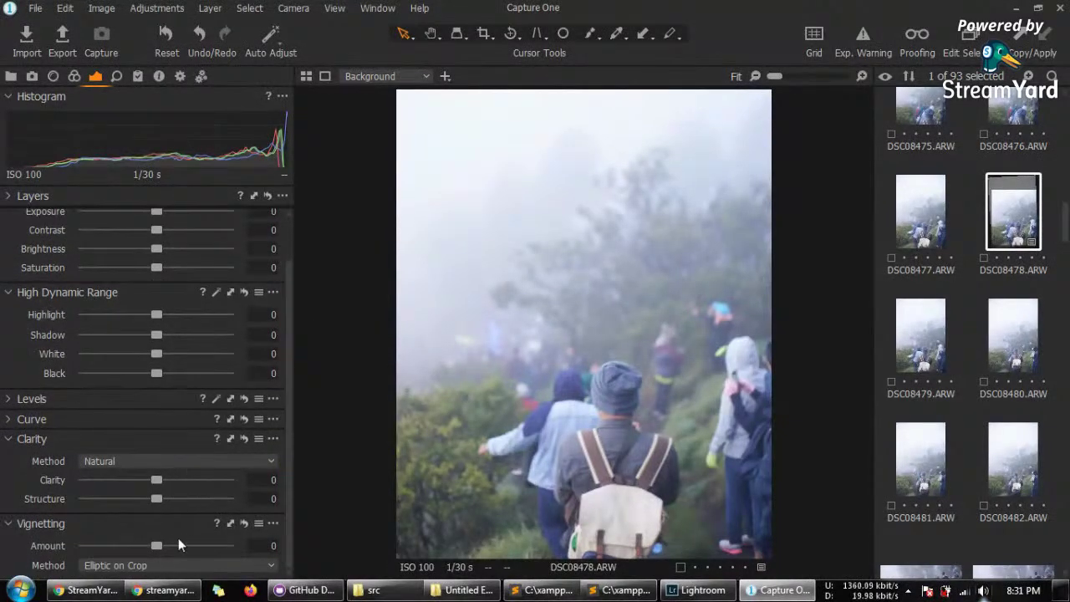
drag(284, 477, 285, 369)
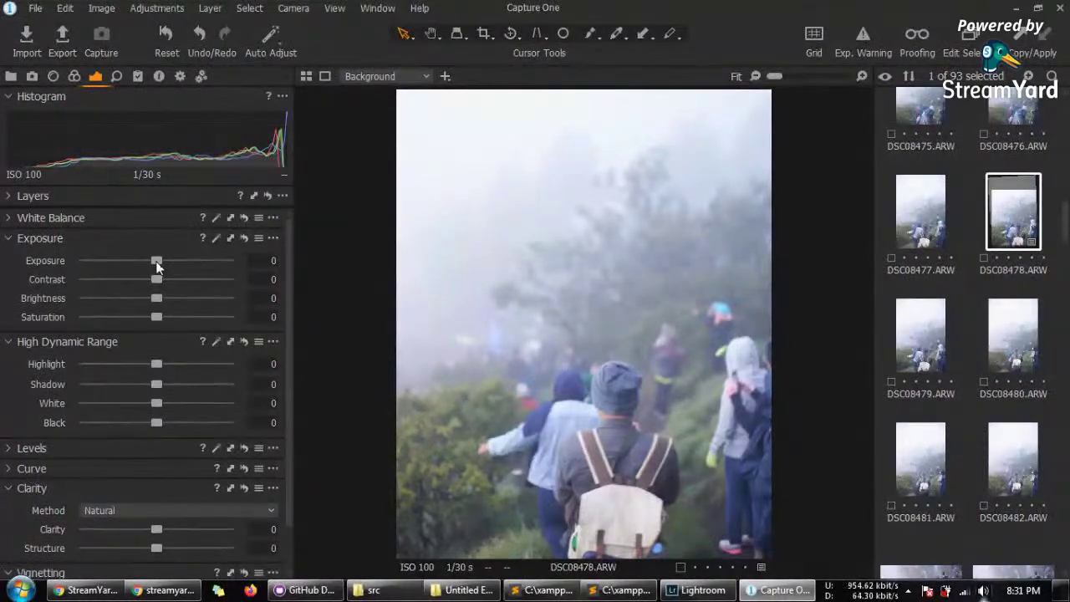
Step: Try an exposure of 0.39 on the background, expand the layer list and reset the exposure to 0
drag(157, 261, 165, 260)
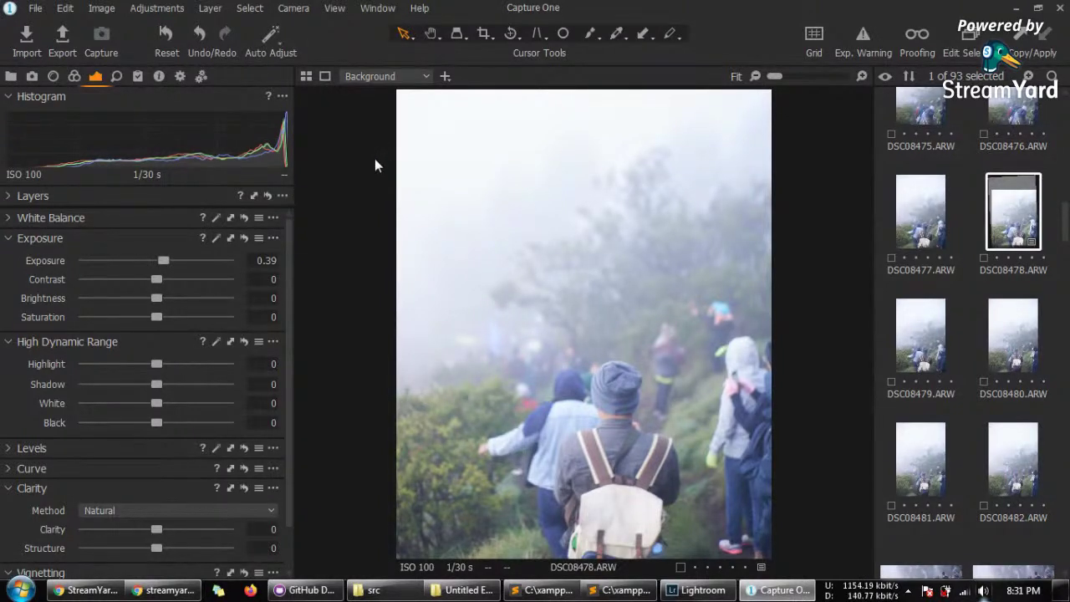
click(14, 197)
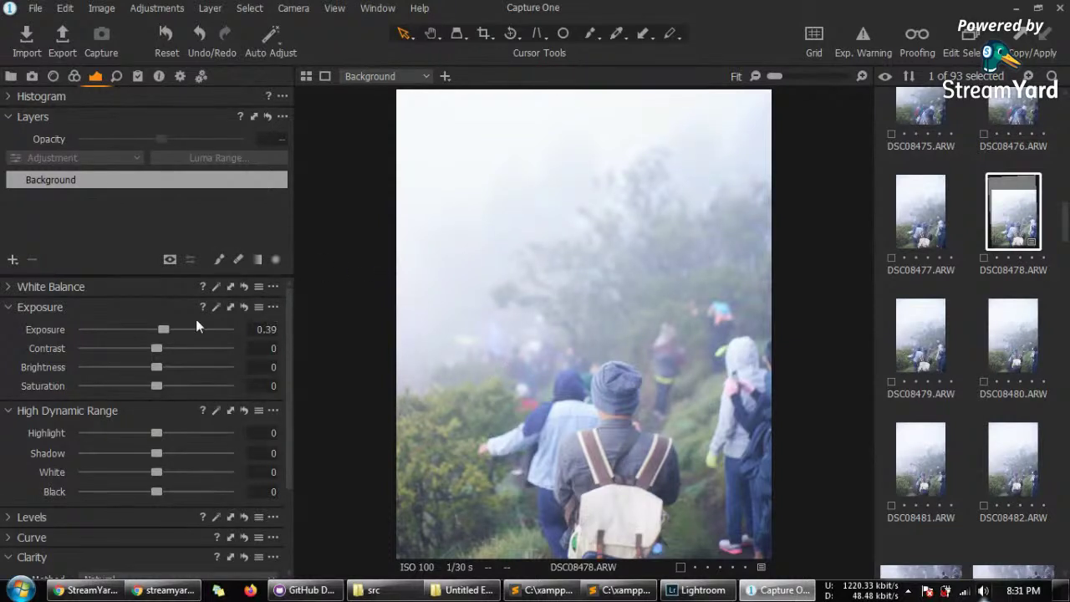
double_click(155, 334)
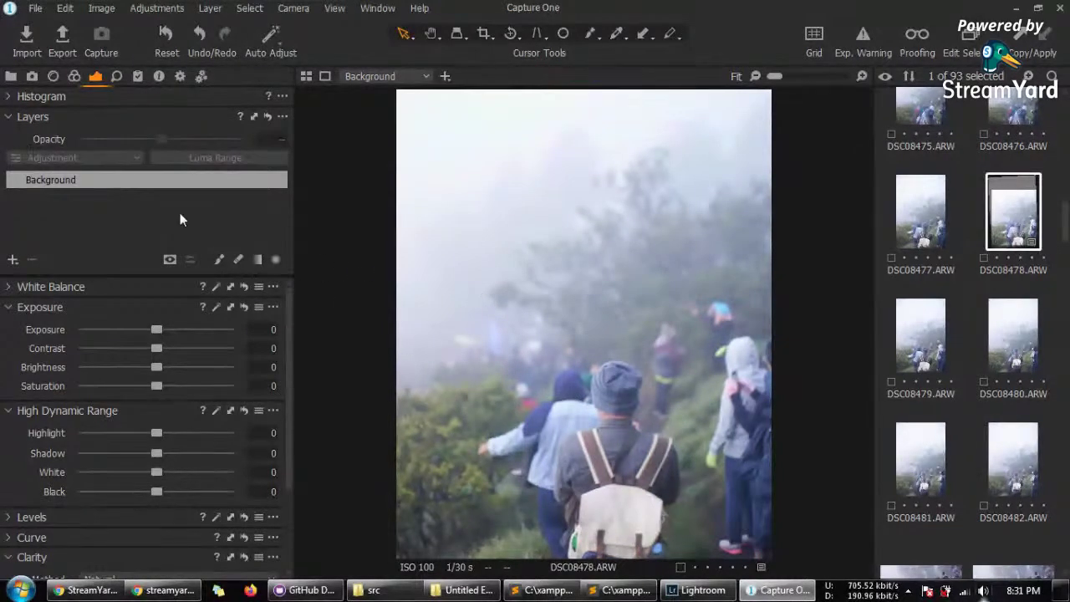
Step: Add a new adjustment layer above the background and name it "top"
click(66, 180)
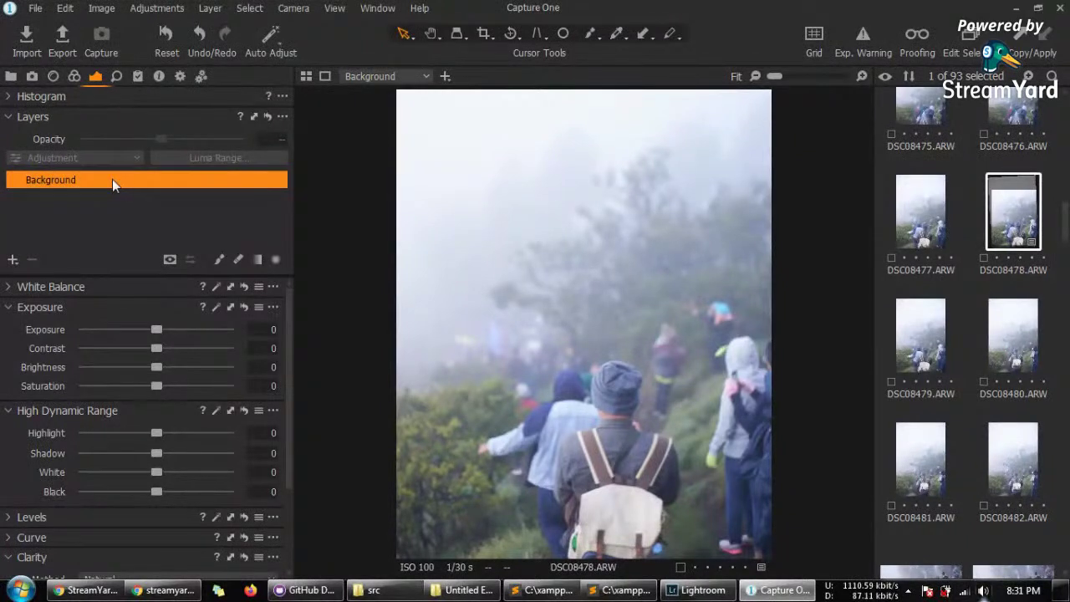
click(13, 260)
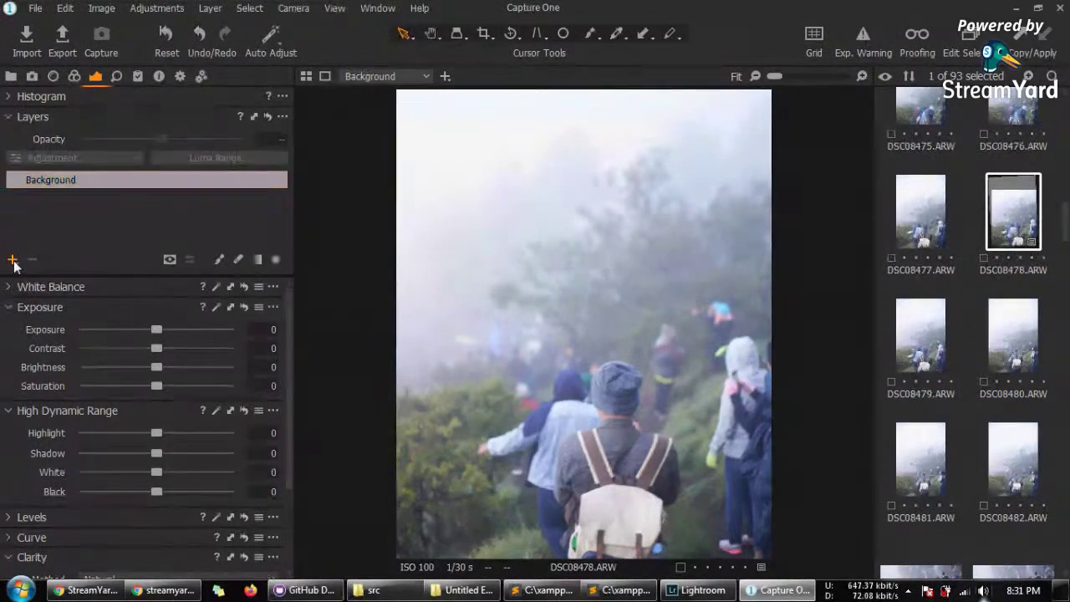
double_click(52, 179)
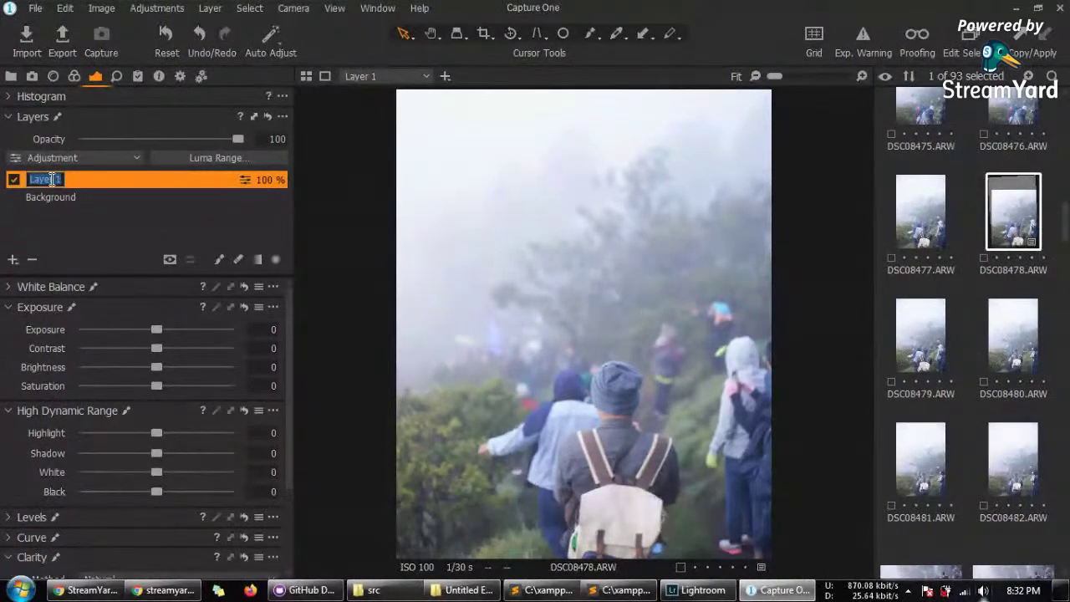
text(t)
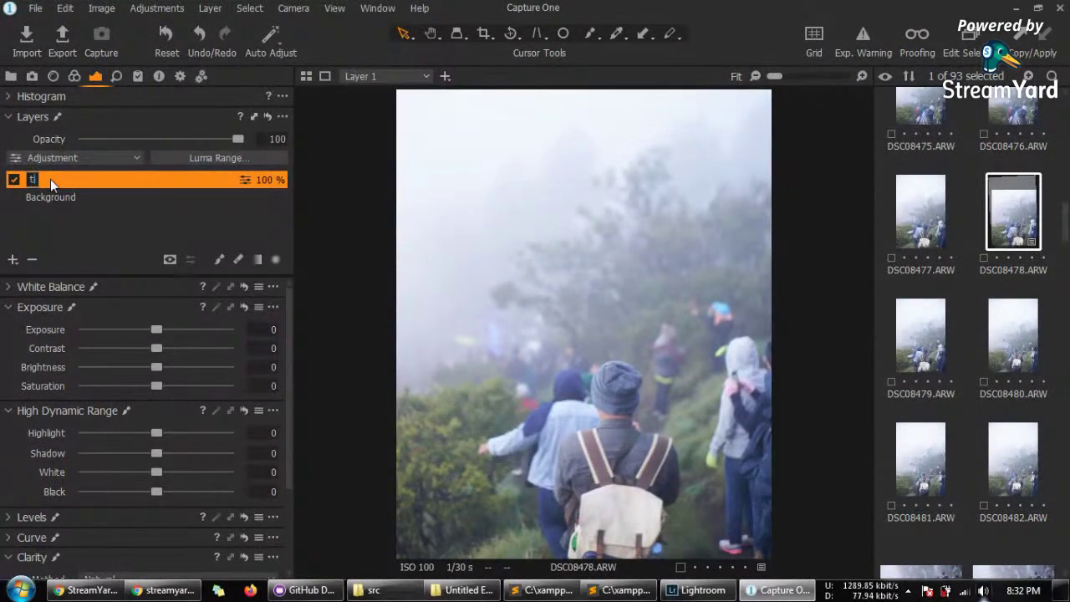
text(op)
key(Return)
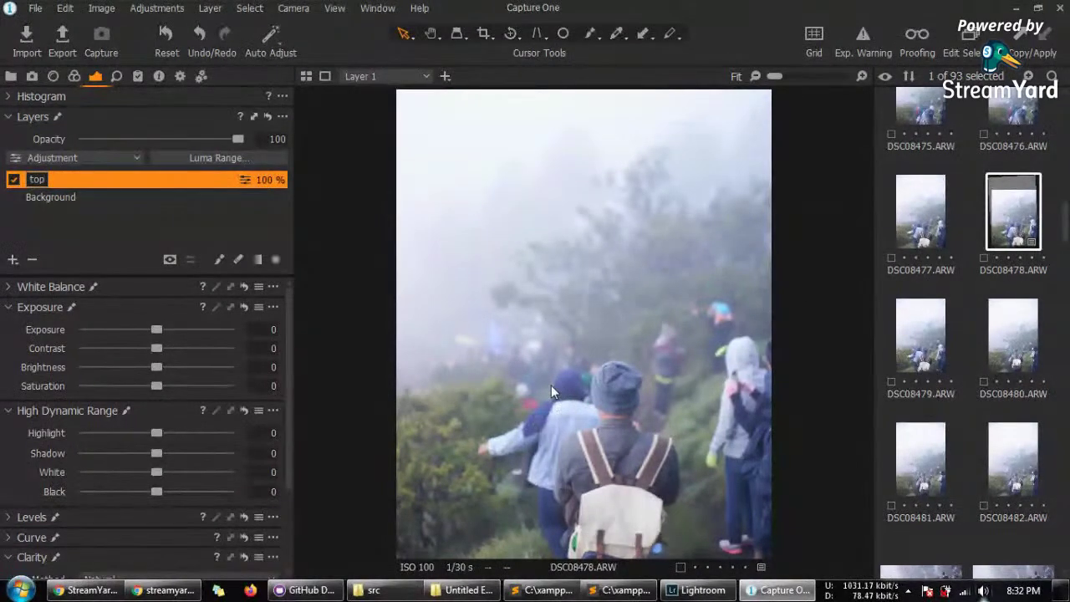
click(633, 204)
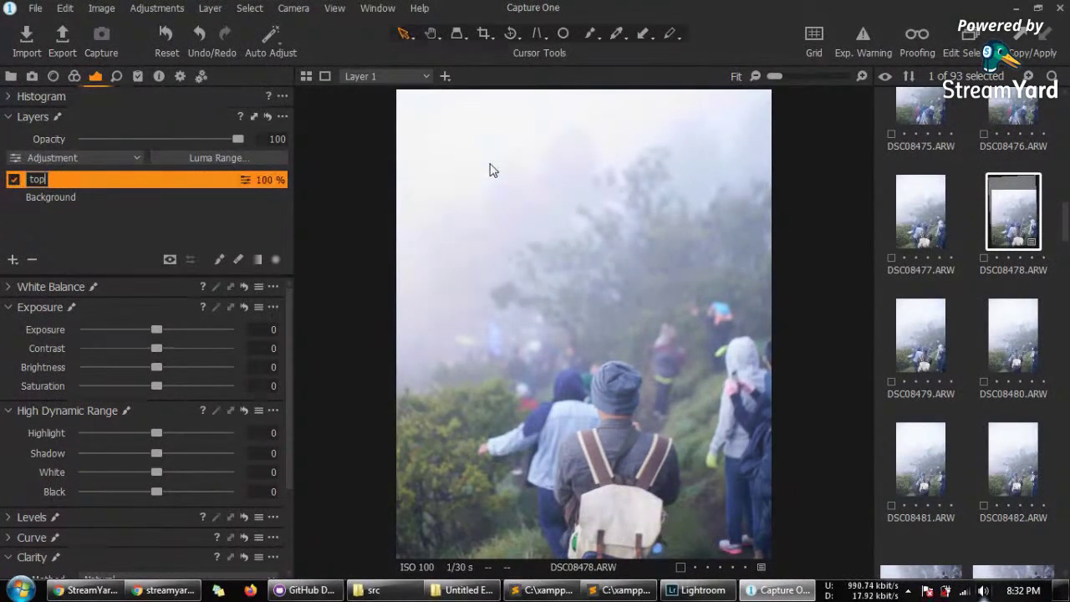
click(265, 218)
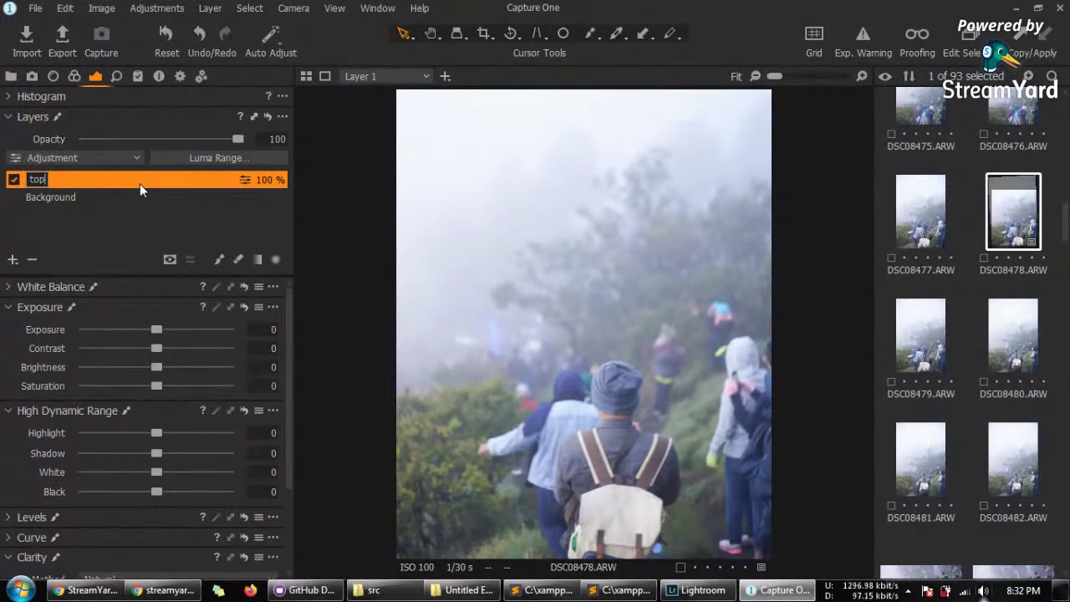
click(112, 214)
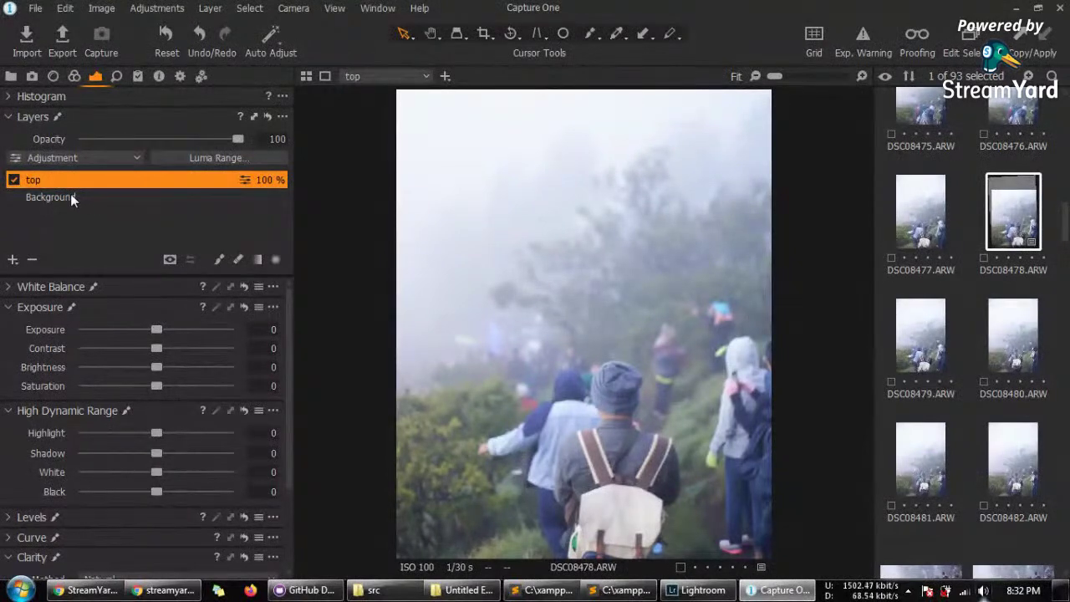
Step: Add a new adjustment layer, place it between the top layer and the background, and name it "bottom"
click(12, 260)
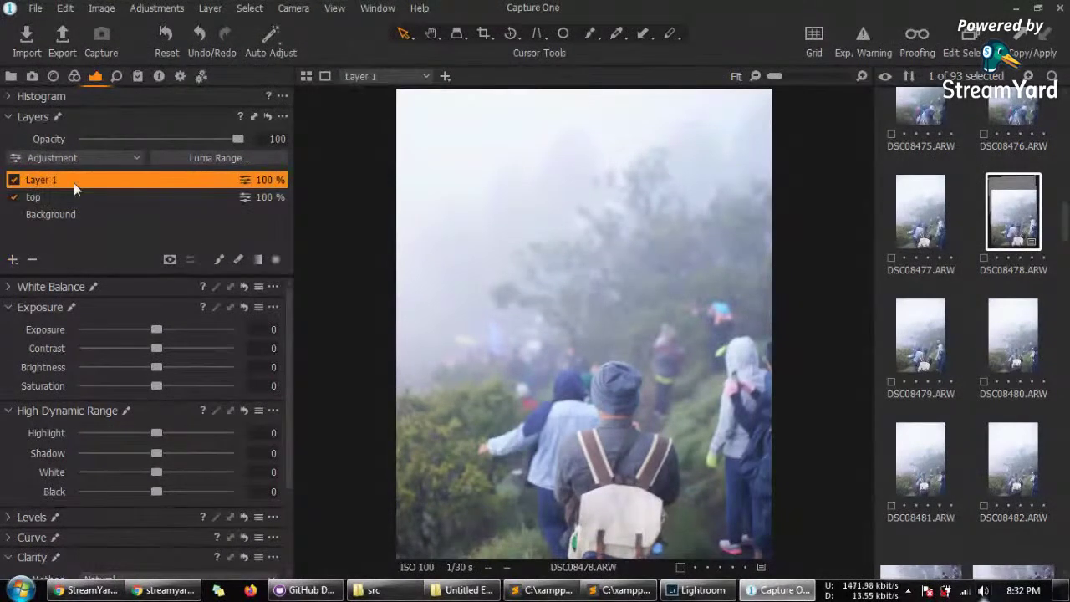
drag(66, 190, 36, 179)
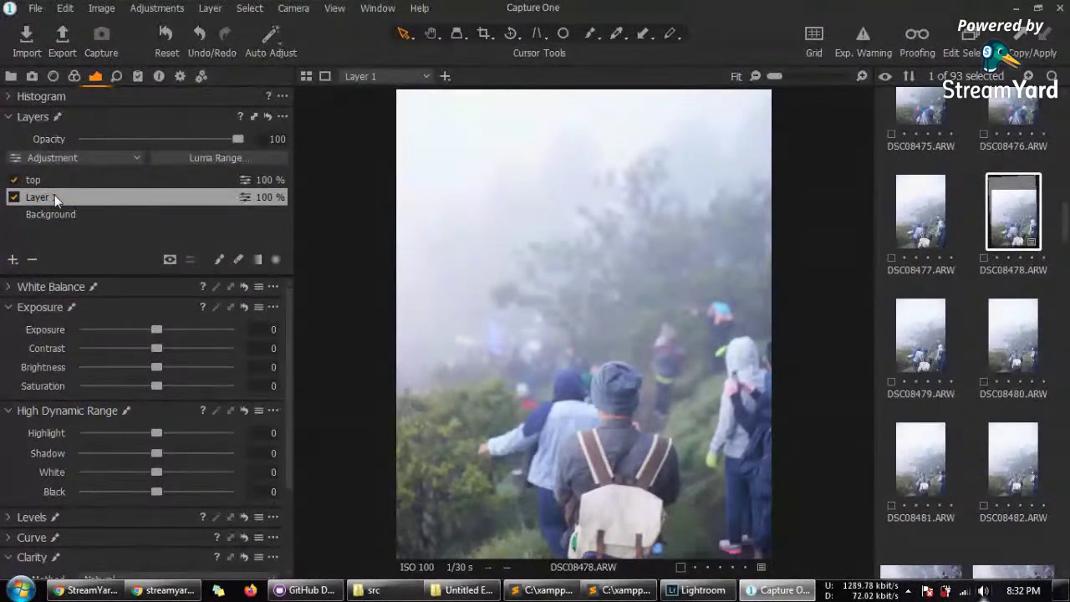
double_click(40, 196)
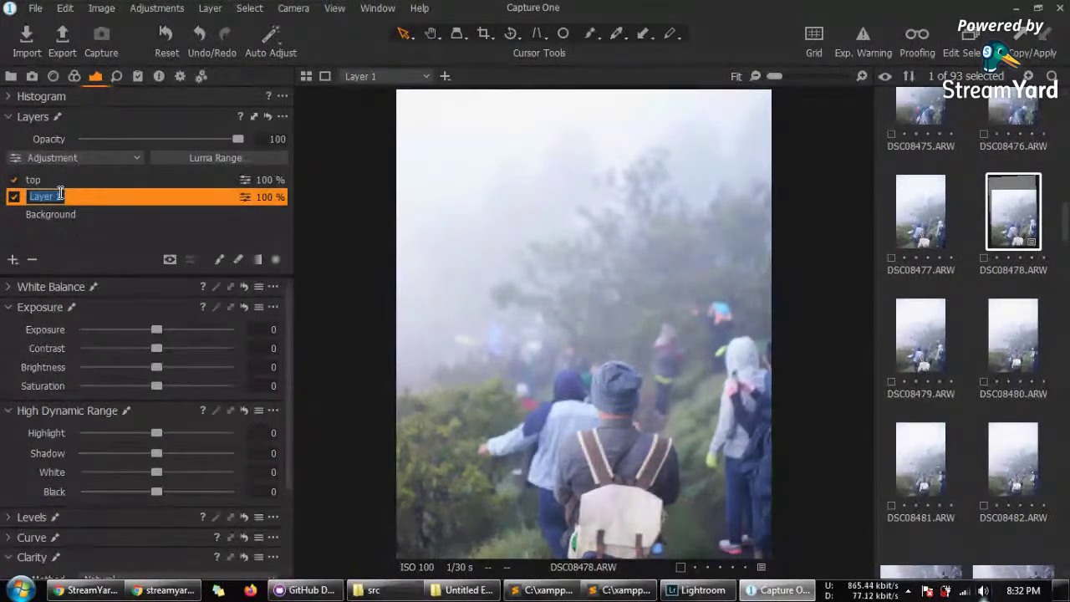
text(d)
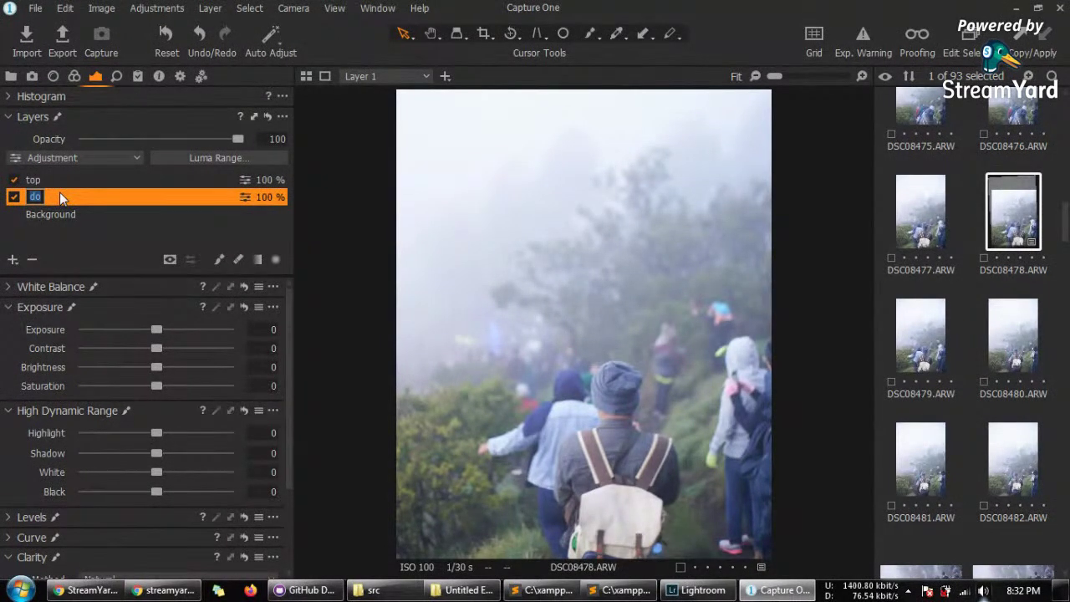
text(bottom)
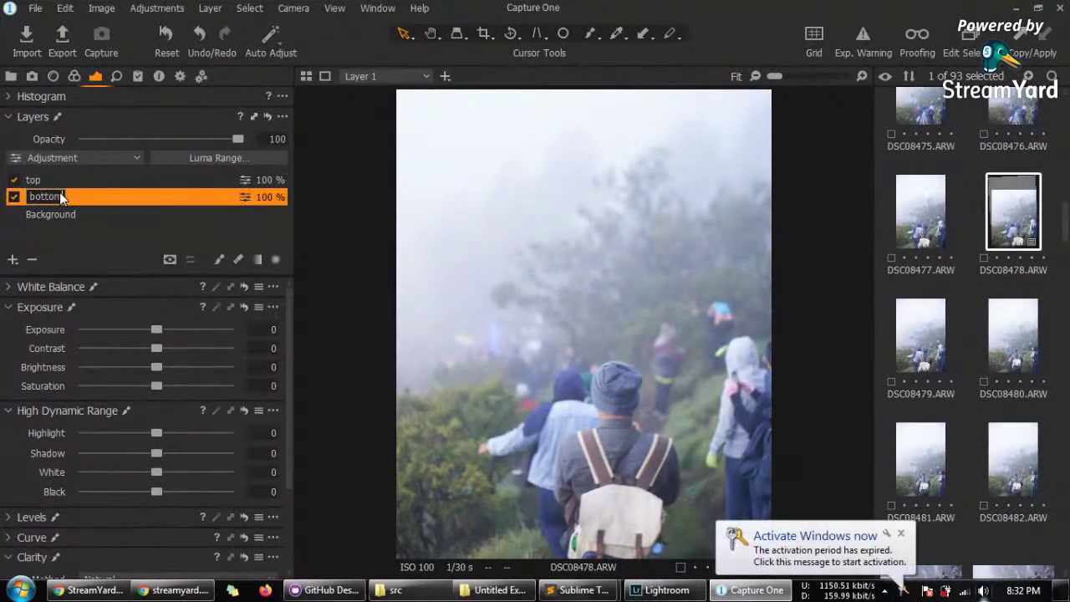
click(121, 219)
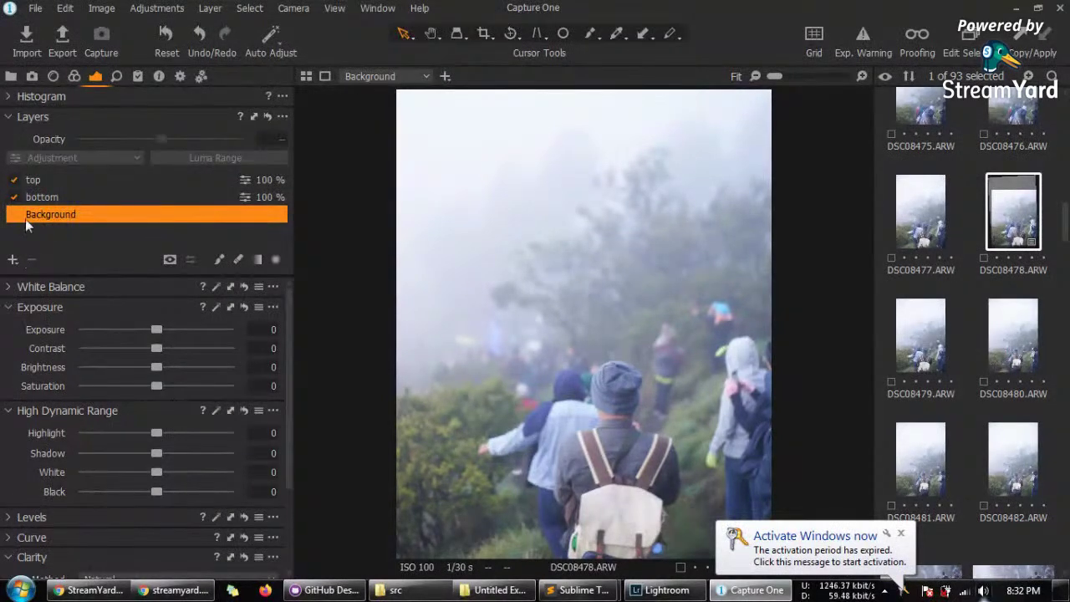
Step: Add another adjustment layer directly above the background, below the bottom layer, and name it "looks"
click(13, 260)
drag(54, 186, 90, 220)
double_click(37, 214)
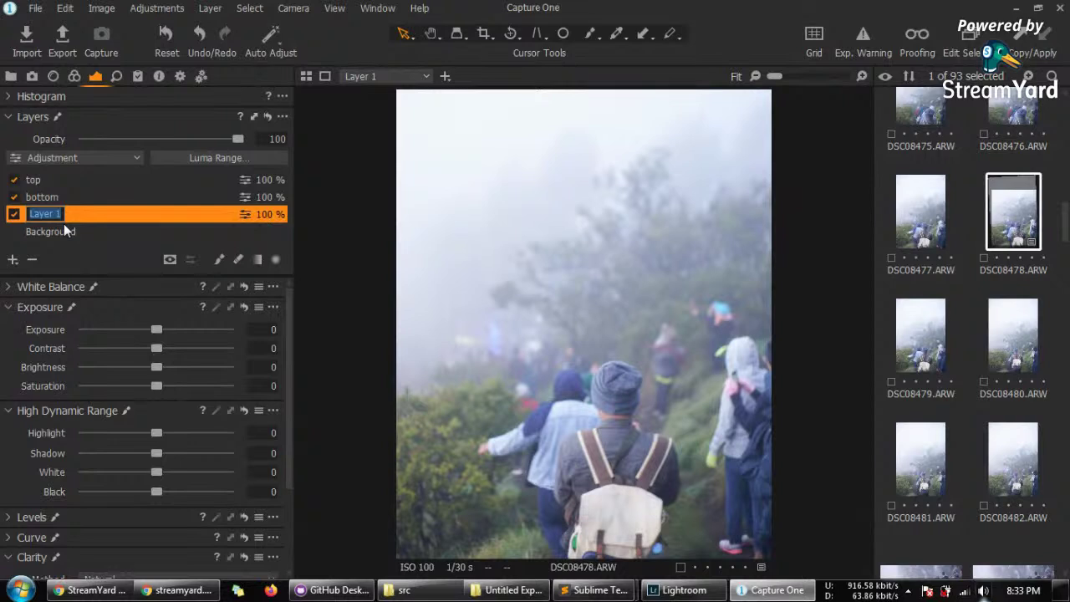
text(looks)
key(Return)
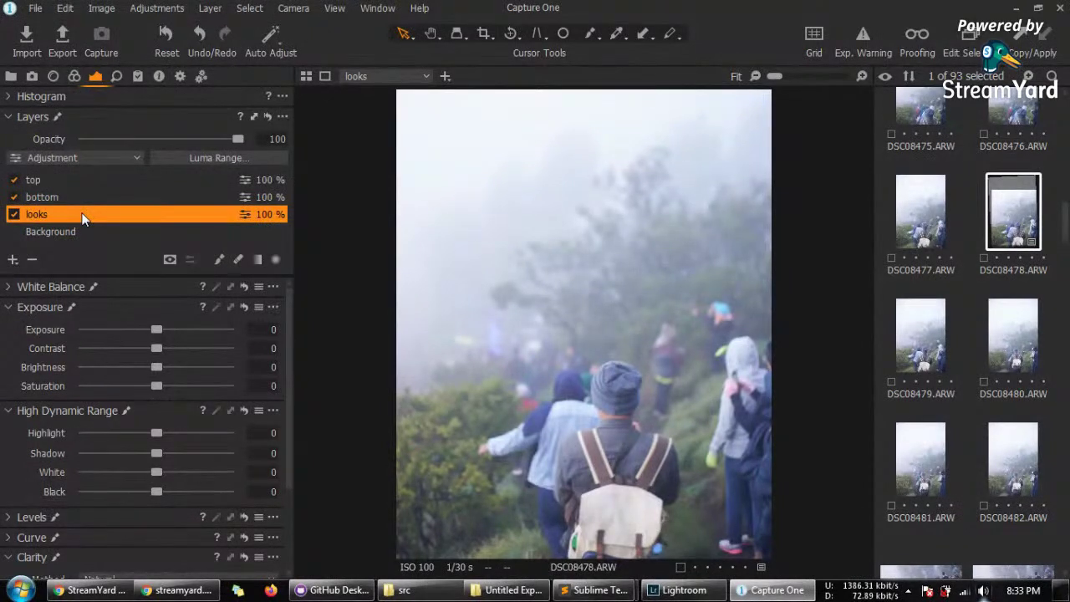
double_click(115, 215)
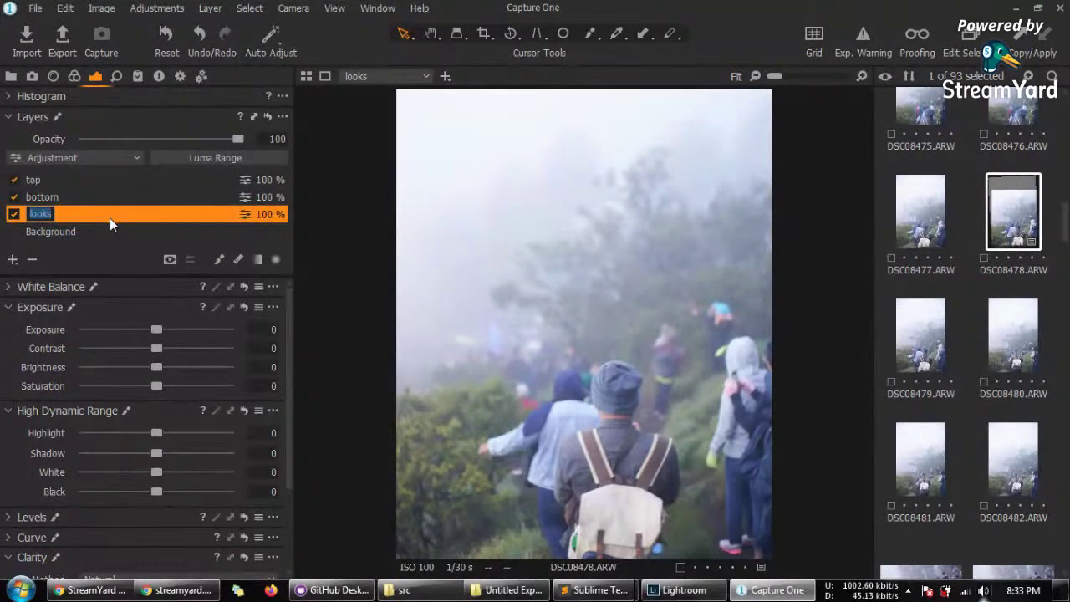
click(91, 235)
click(85, 217)
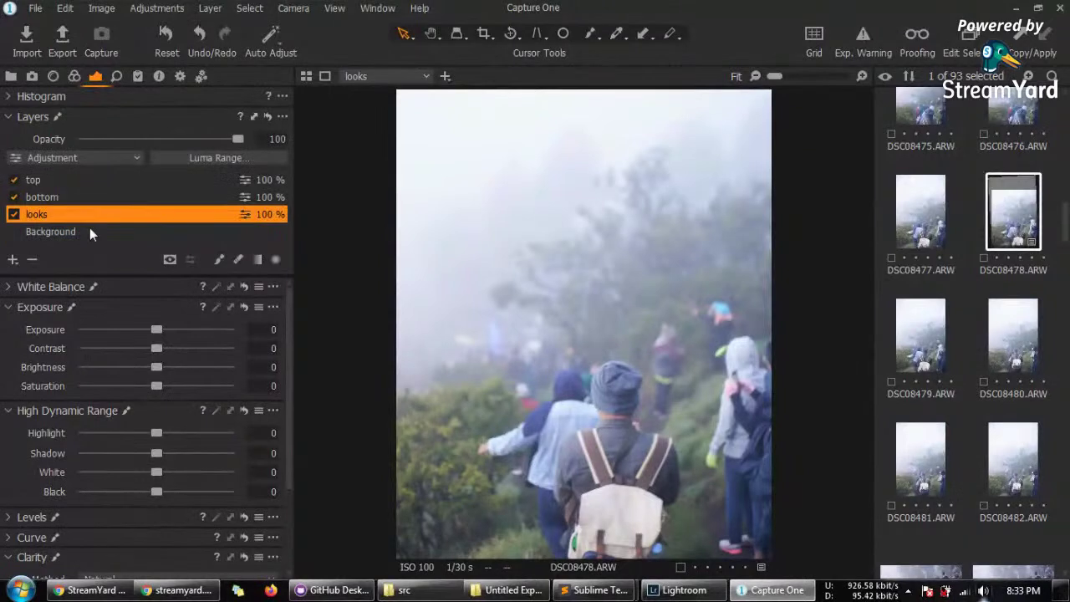
Step: Try a slight exposure increase on the looks layer, reset it, and try the opacity control on the top layer
mouse_move(157, 331)
mouse_down()
mouse_move(172, 332)
mouse_move(163, 330)
mouse_up()
double_click(163, 329)
click(193, 197)
click(175, 179)
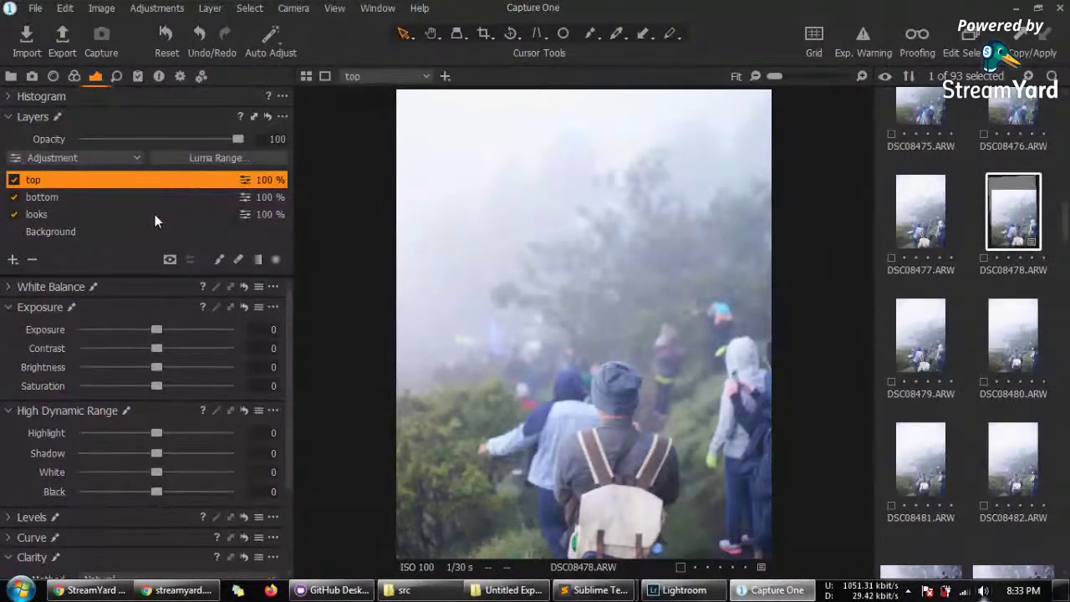
click(155, 214)
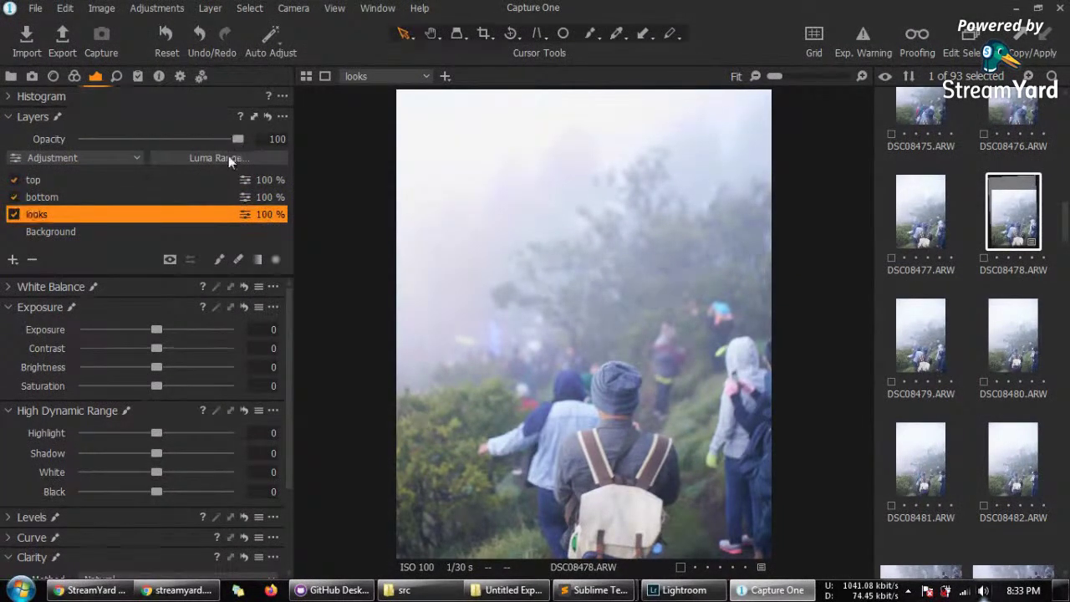
click(211, 180)
mouse_move(234, 140)
mouse_down()
mouse_move(201, 139)
mouse_move(251, 140)
mouse_up()
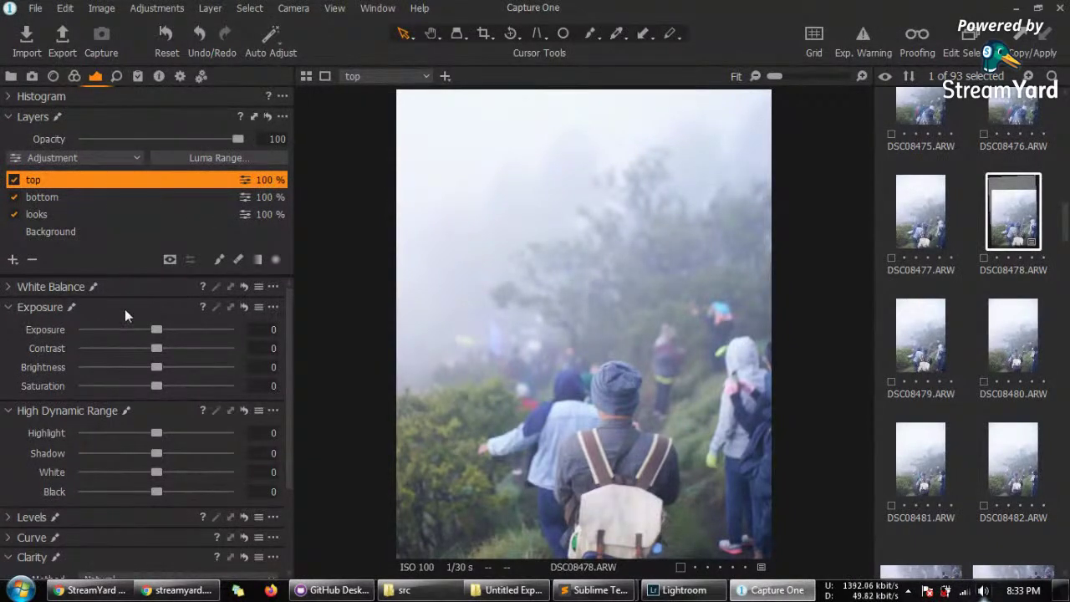
Step: Set the exposure to 0.26 on the top layer and to 0.39 on the background
mouse_move(156, 329)
mouse_down()
mouse_move(188, 328)
mouse_move(114, 331)
mouse_move(162, 331)
mouse_up()
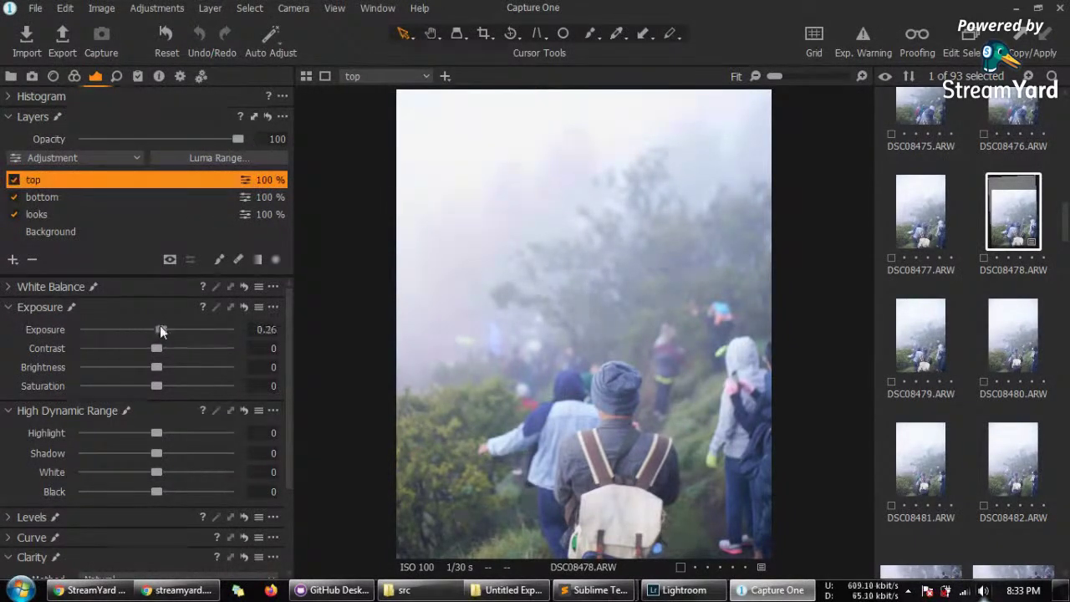
click(98, 231)
drag(157, 330, 163, 332)
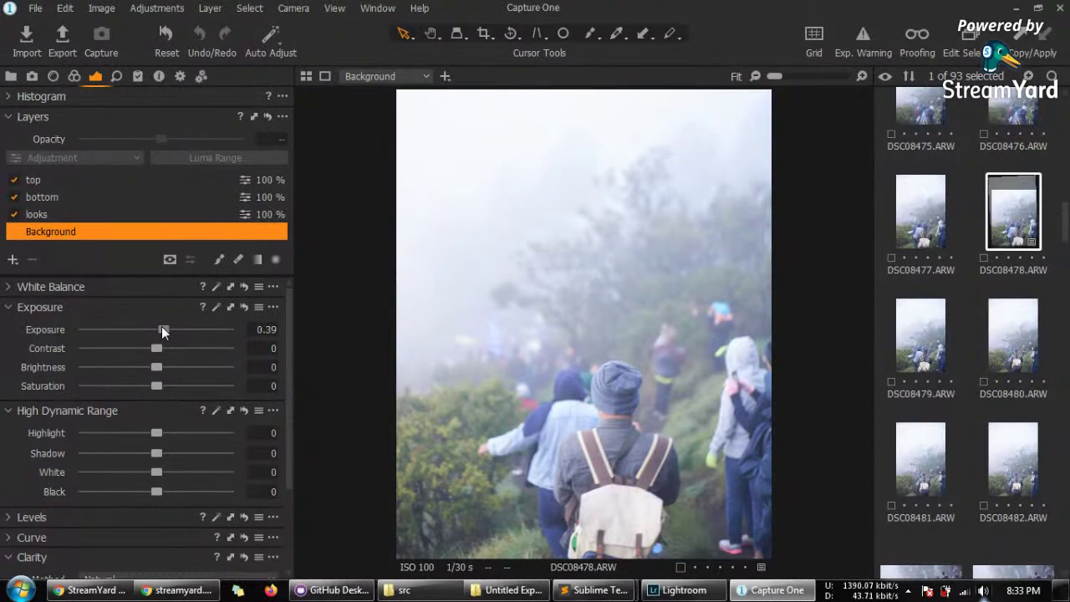
Step: Check the mask and adjustment options of the looks layer and turn that layer off
click(129, 215)
right_click(131, 217)
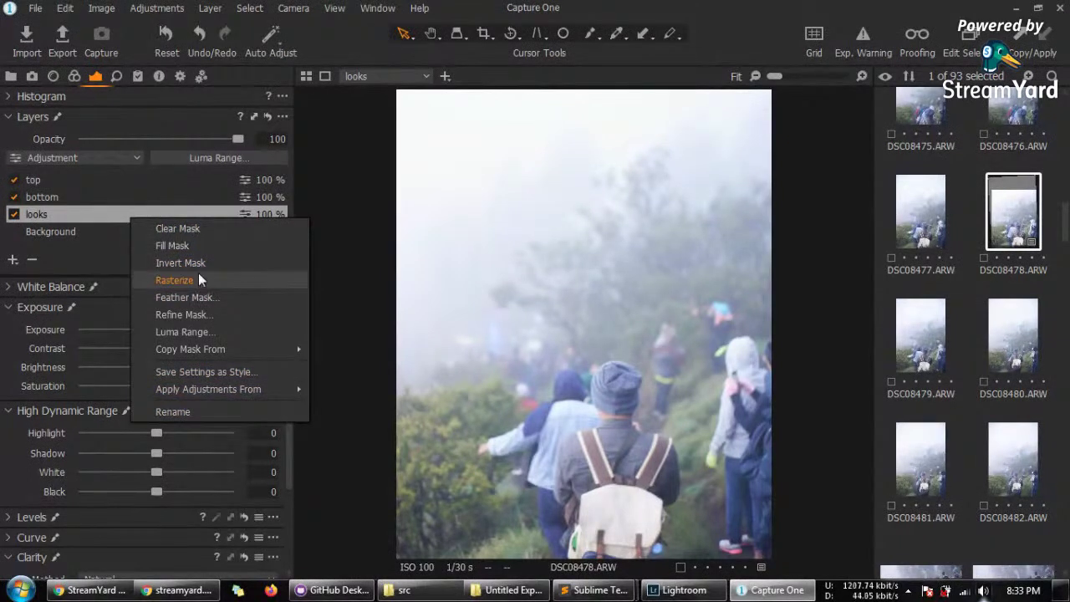
click(13, 215)
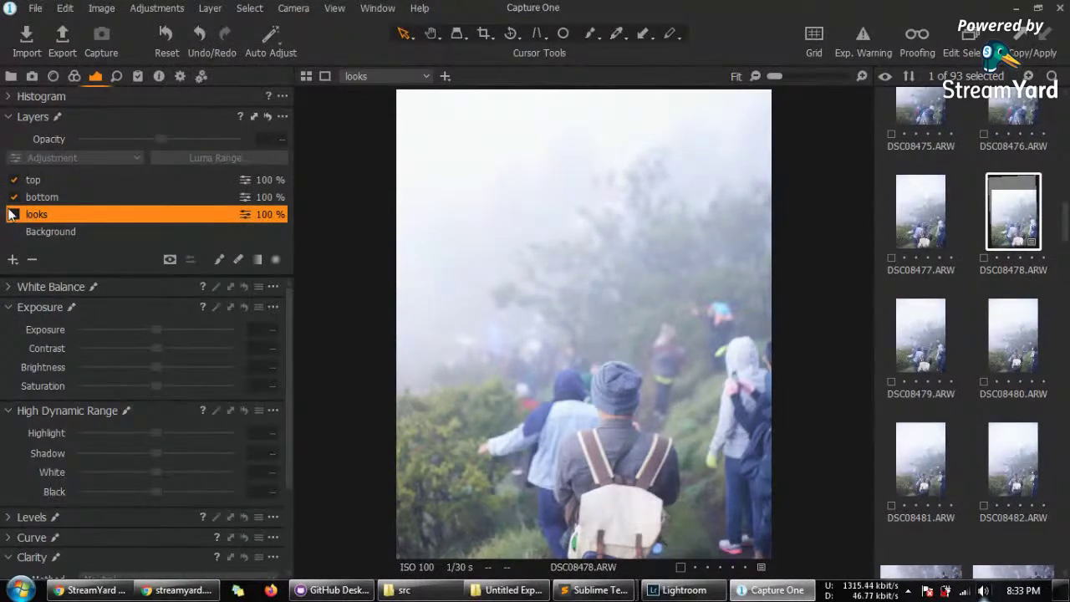
Step: Set the background's contrast to -7, brightness to -13 and saturation to -26
click(83, 235)
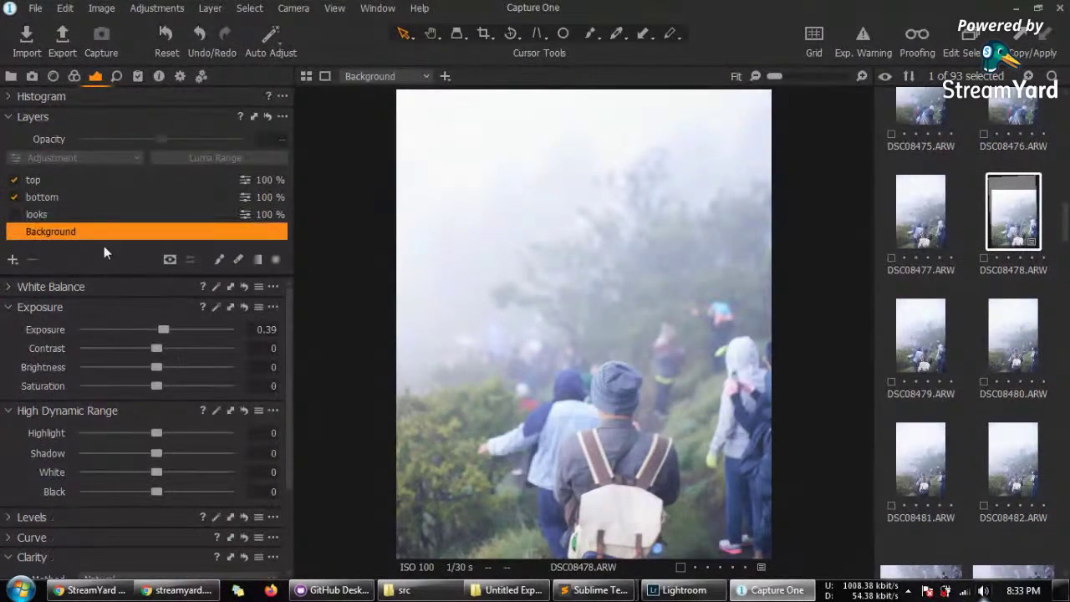
drag(159, 351, 138, 382)
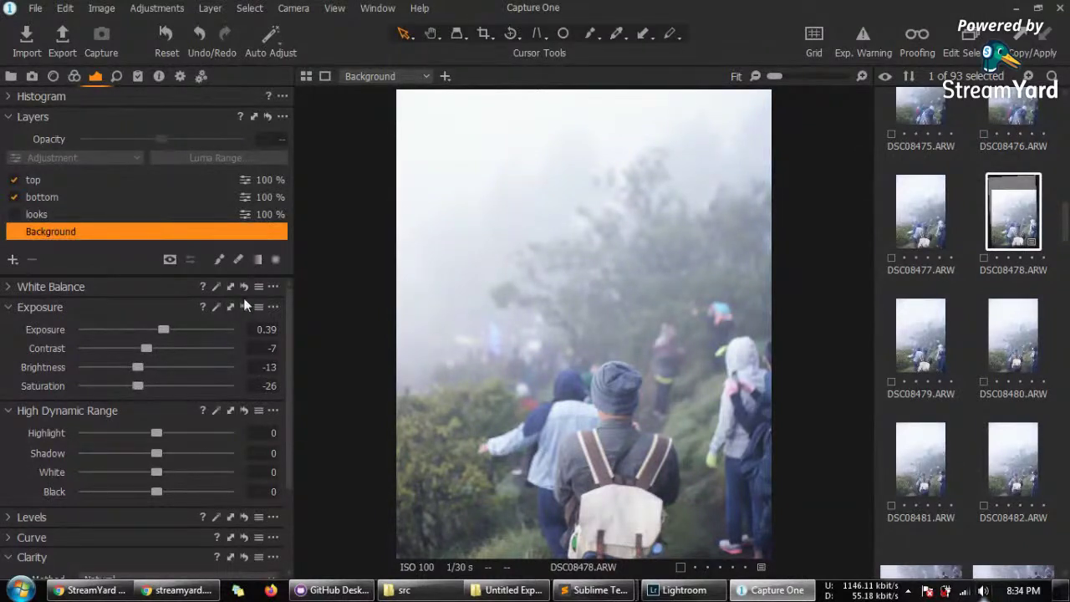
Step: Set the background's High Dynamic Range values to Highlight -19, Shadow -18, White 22 and Black -11
scroll(288, 332, down, 2)
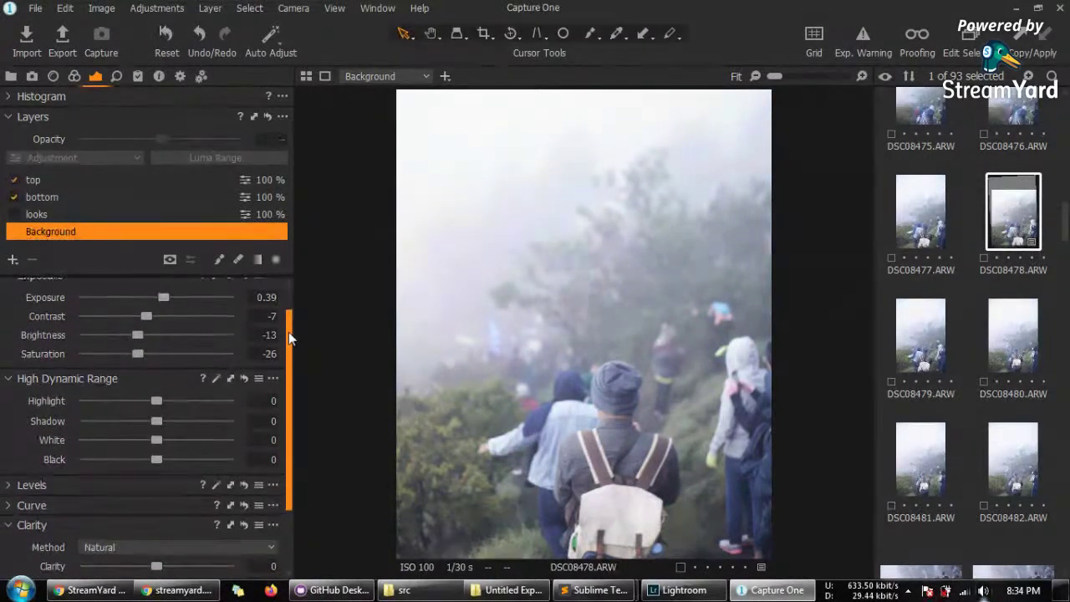
scroll(292, 342, down, 2)
mouse_move(157, 374)
mouse_down()
mouse_move(155, 383)
mouse_move(137, 371)
mouse_move(174, 373)
mouse_up()
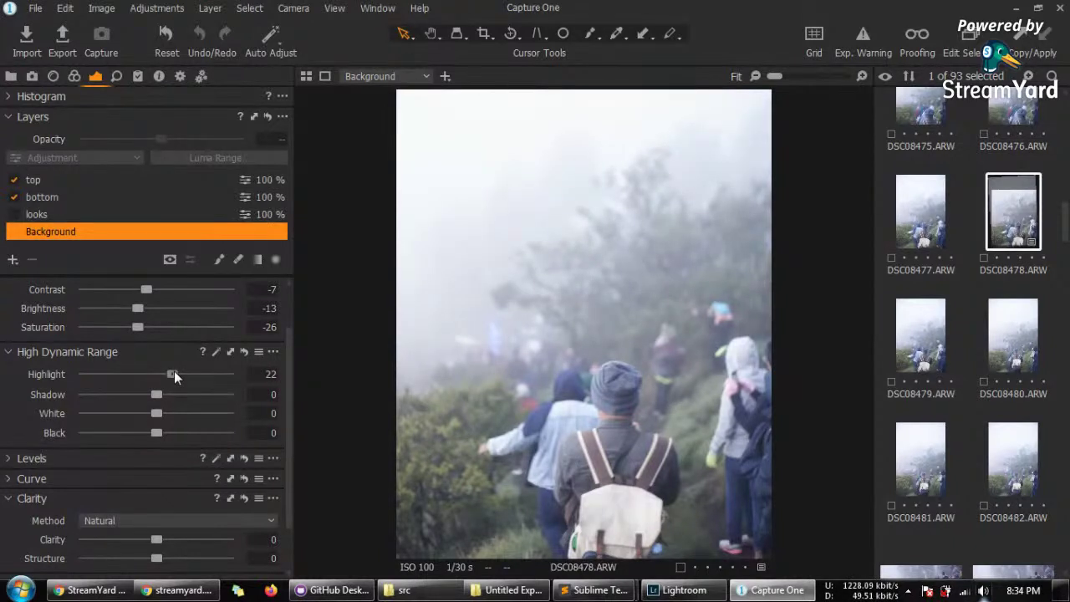
drag(174, 374, 190, 372)
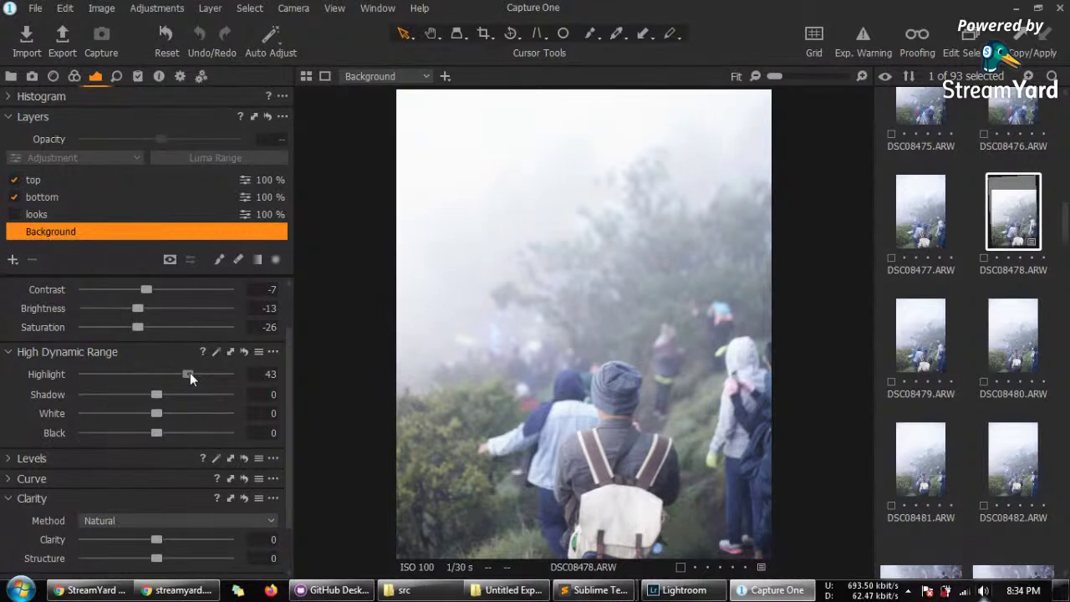
drag(190, 373, 159, 432)
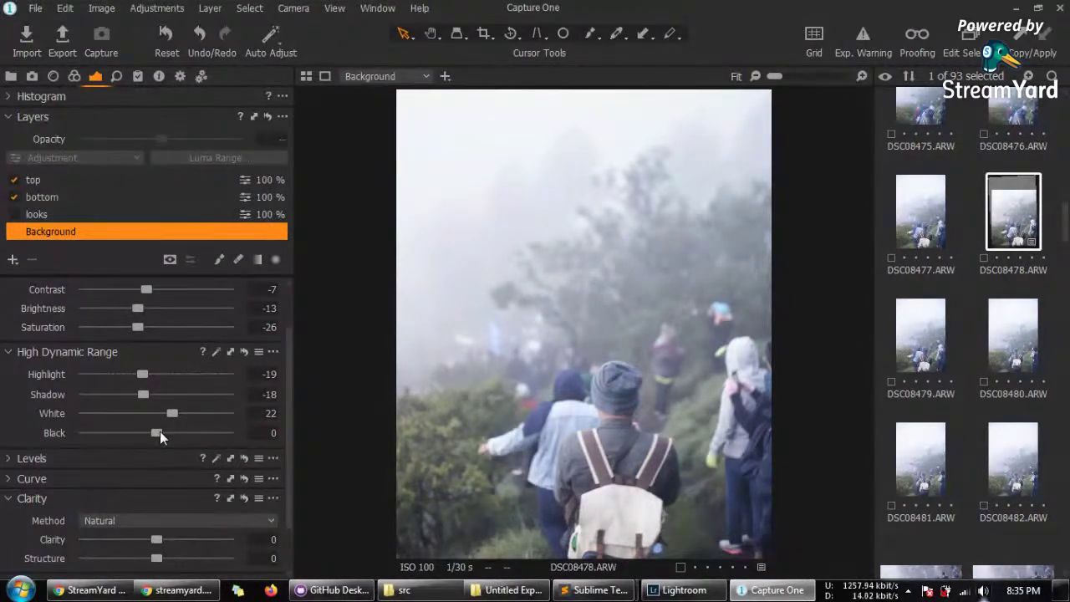
mouse_move(154, 434)
mouse_down()
mouse_move(115, 431)
mouse_move(164, 440)
mouse_move(150, 436)
mouse_up()
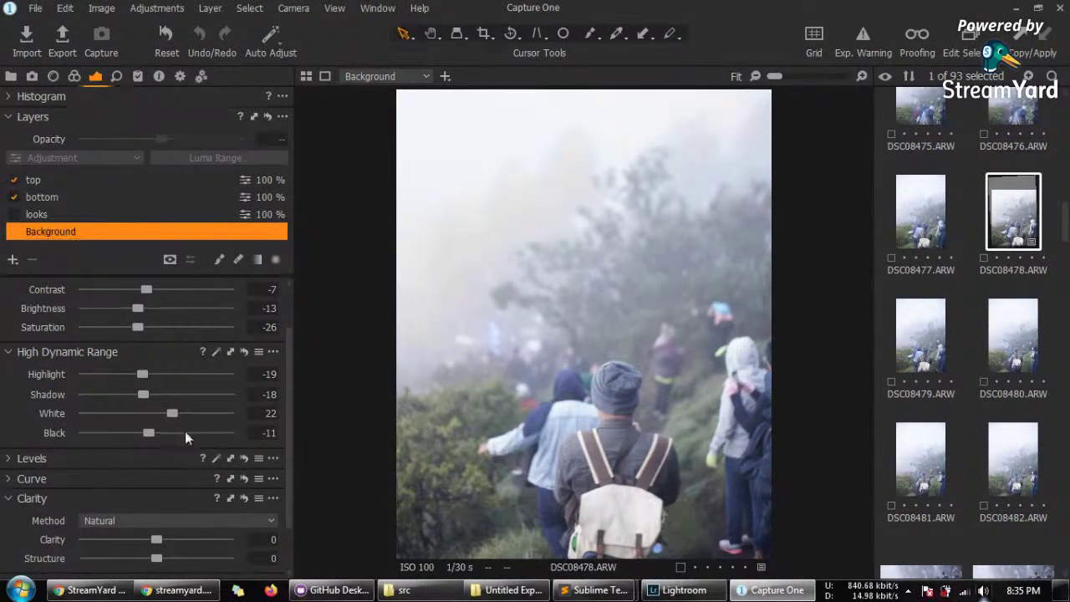
Step: Adjust the background's RGB levels to an input shadow of 12, a highlight of 245 and a midtone of -0.21
drag(285, 411, 288, 454)
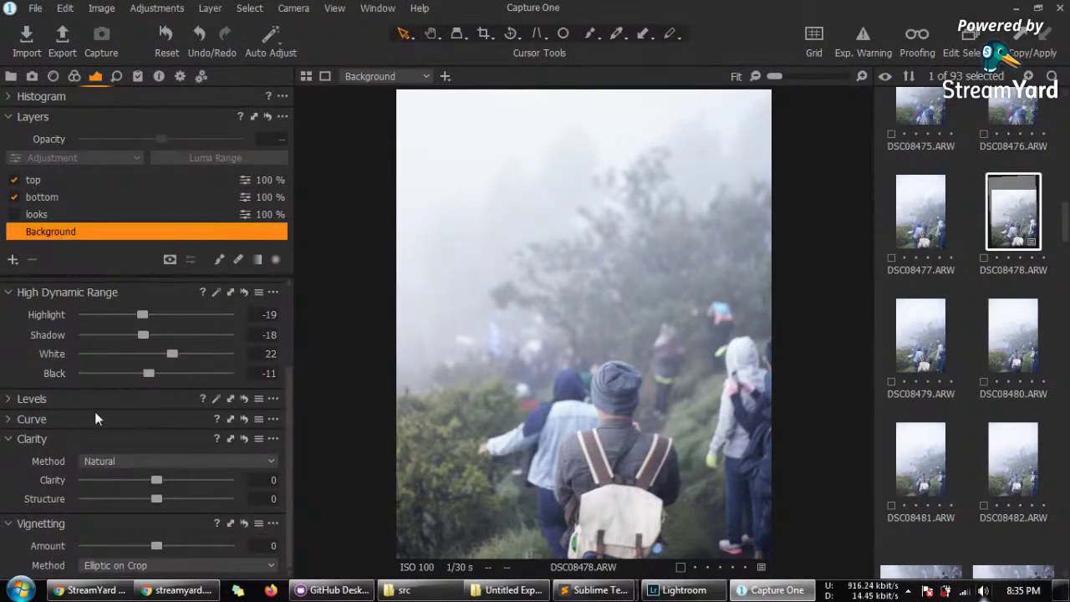
click(19, 399)
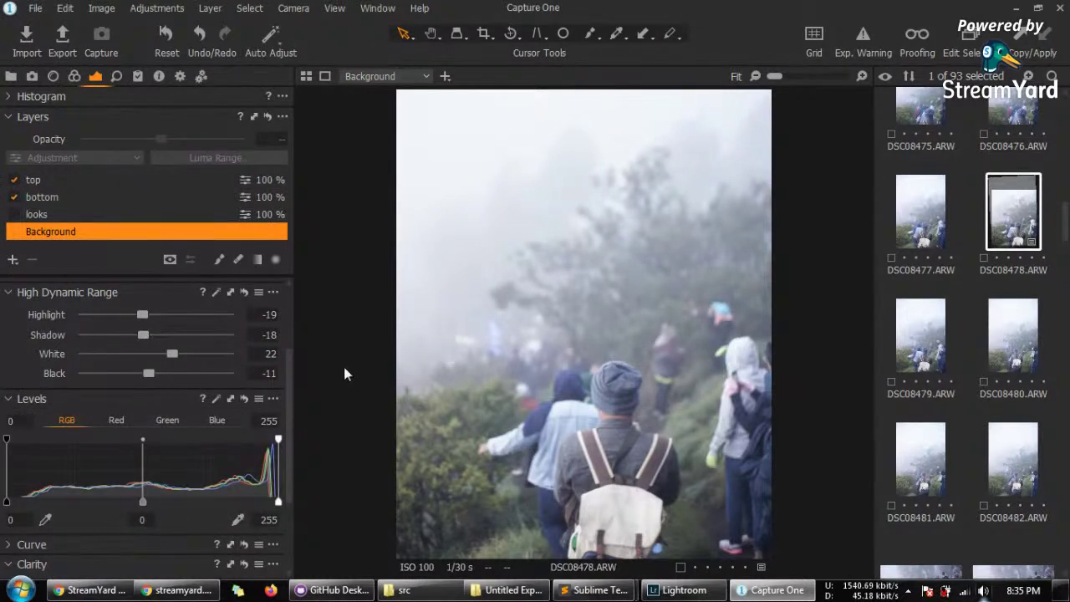
drag(289, 366, 304, 414)
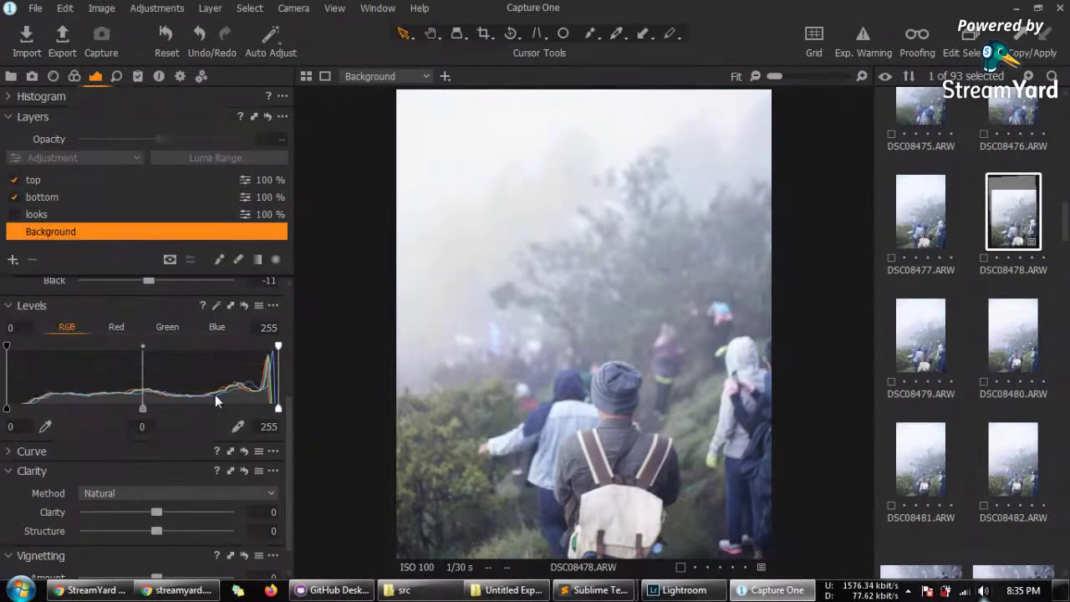
drag(144, 408, 146, 408)
drag(7, 408, 24, 409)
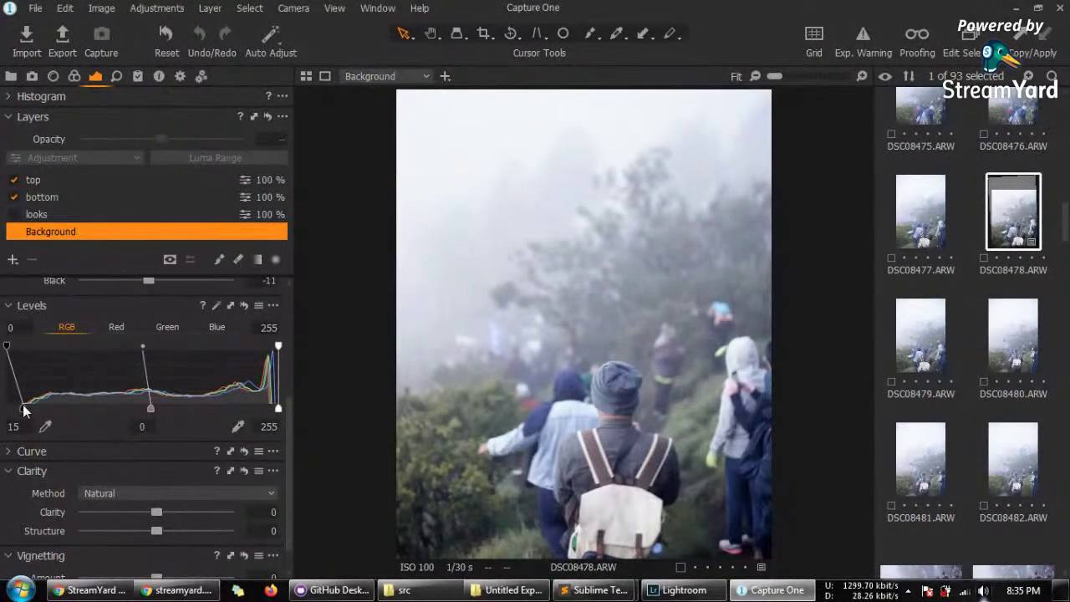
drag(23, 410, 22, 410)
mouse_move(276, 410)
mouse_down()
mouse_move(224, 407)
mouse_move(267, 409)
mouse_up()
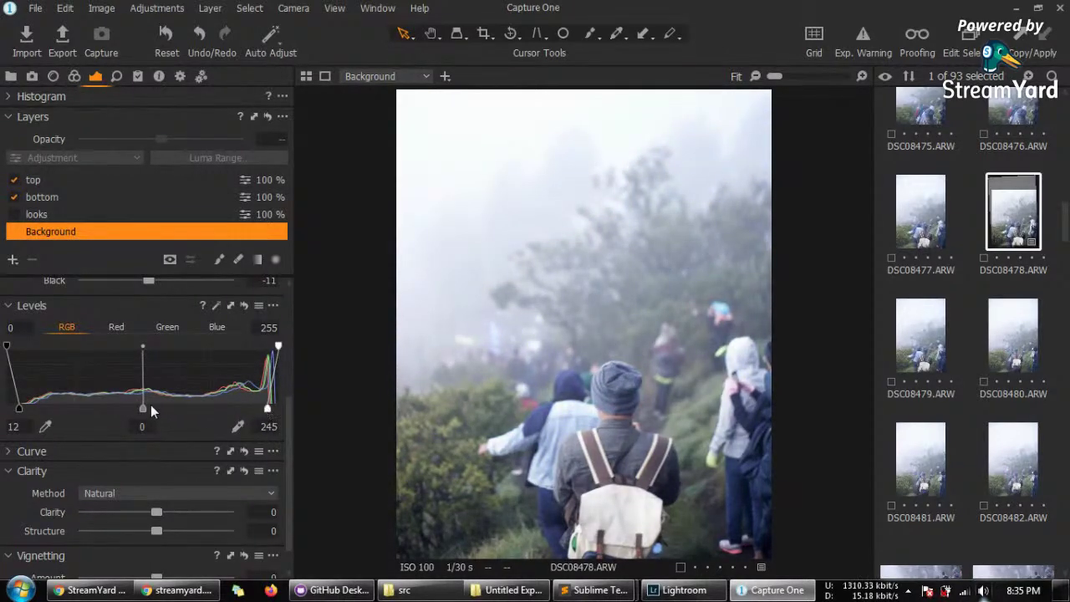
drag(148, 408, 169, 408)
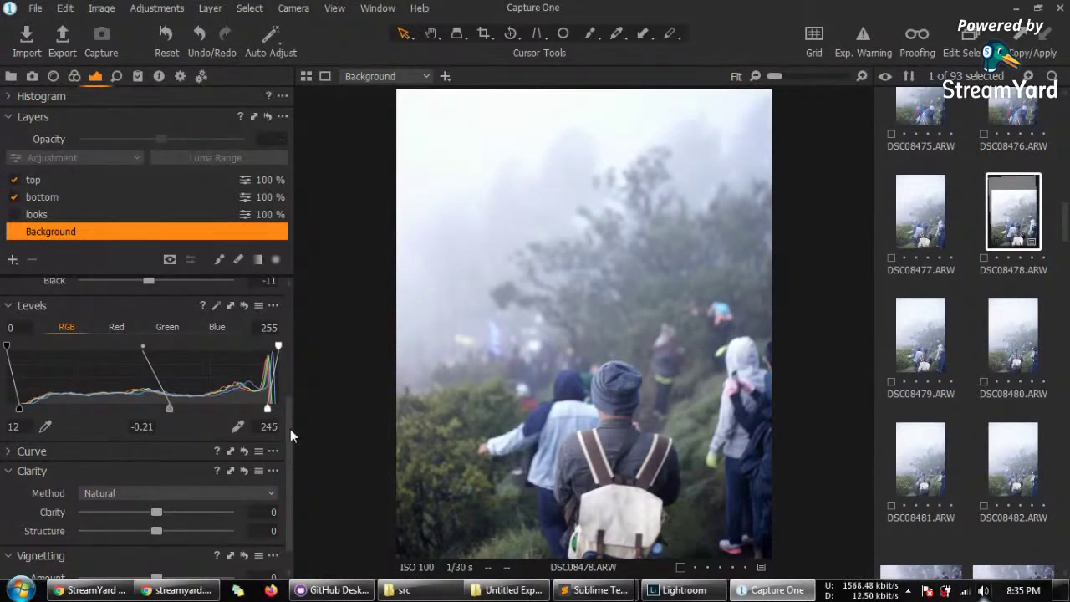
Step: Add three points to the background's RGB curve, spaced evenly at the shadows, midtones and highlights along the diagonal
scroll(290, 429, down, 1)
scroll(290, 432, down, 2)
click(15, 420)
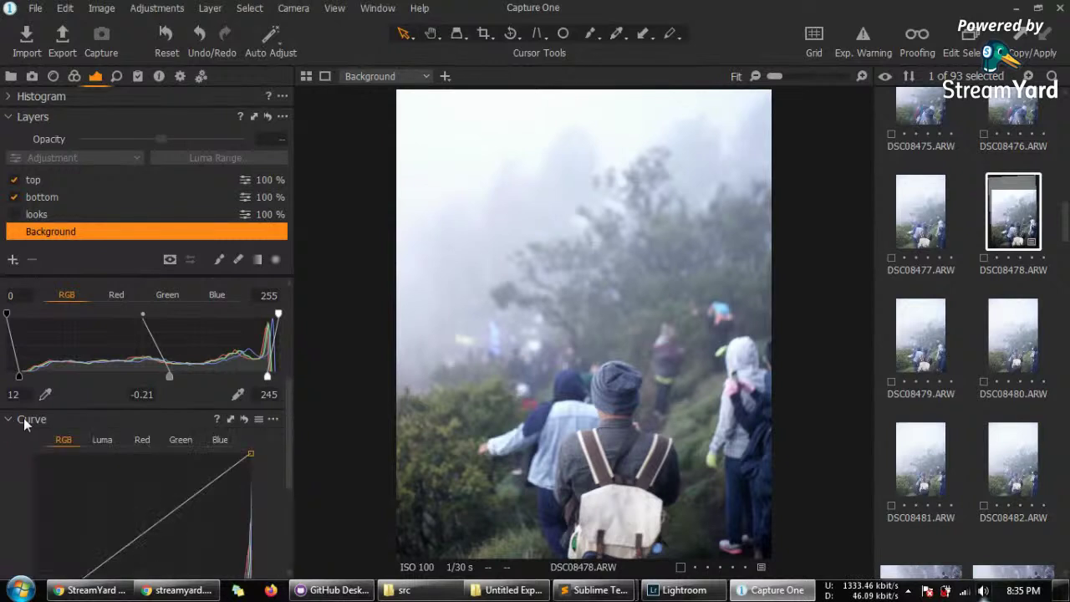
drag(290, 413, 283, 456)
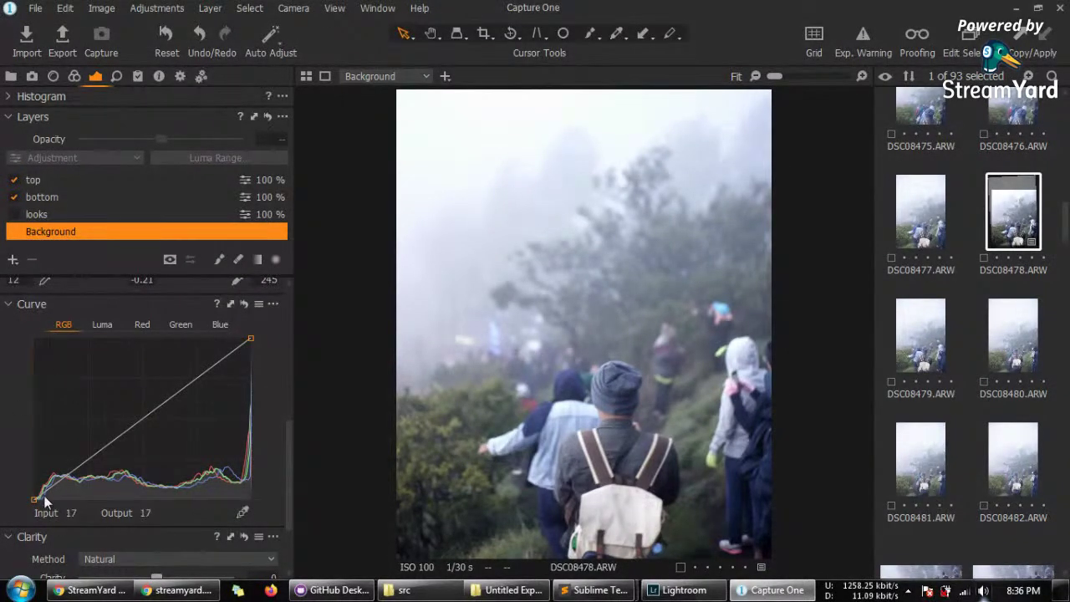
click(89, 458)
click(143, 419)
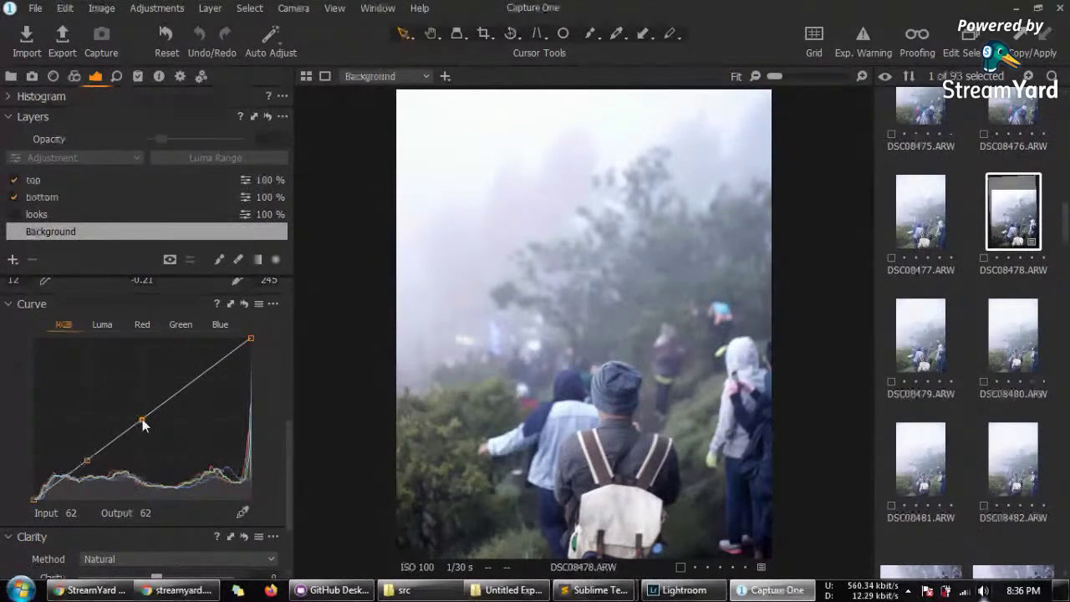
click(196, 380)
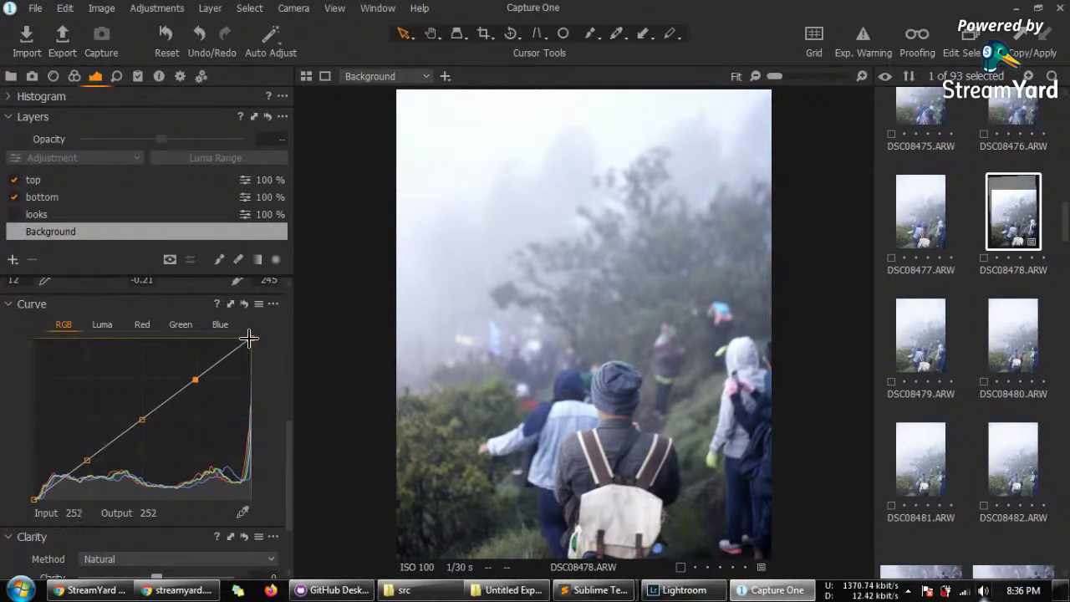
Step: Fade the background's RGB curve by slightly lowering the white endpoint and raising the black endpoint to an output of about 10
mouse_move(250, 338)
mouse_down()
mouse_move(259, 373)
mouse_move(264, 343)
mouse_move(255, 347)
mouse_up()
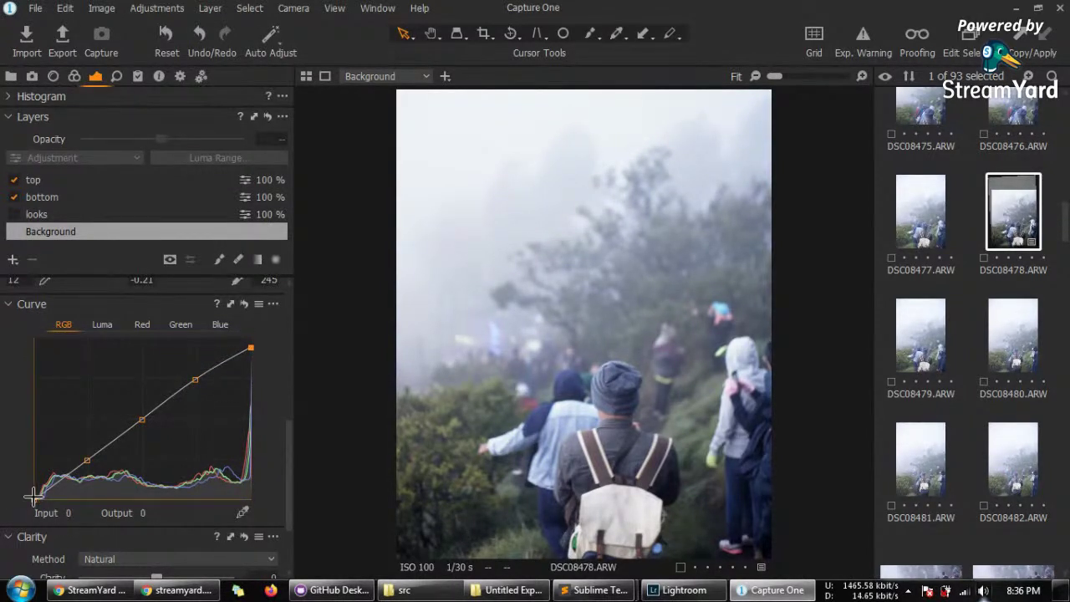
drag(34, 500, 29, 492)
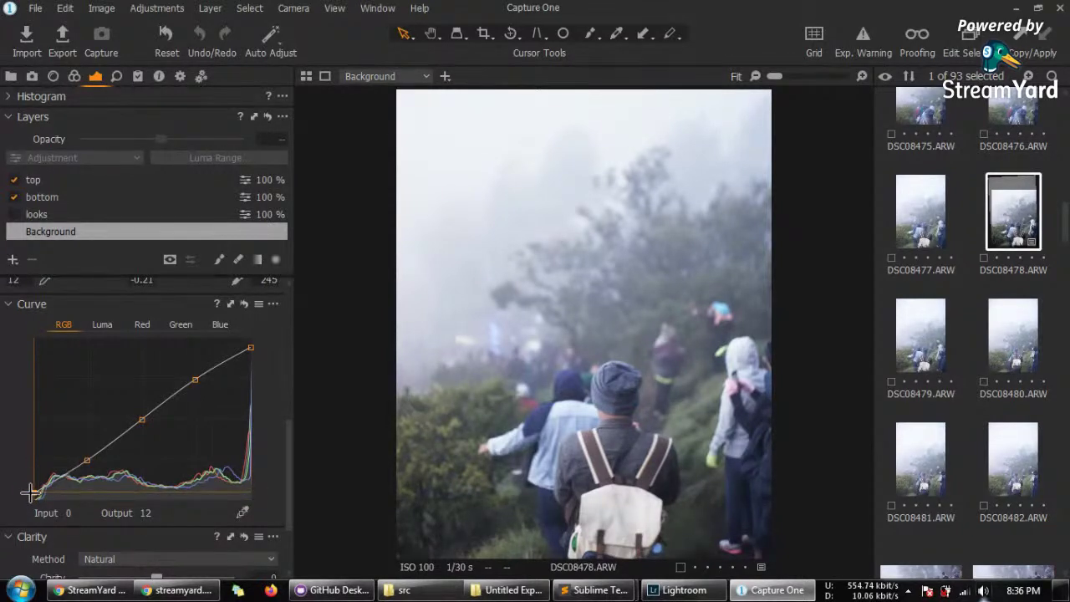
drag(30, 492, 30, 493)
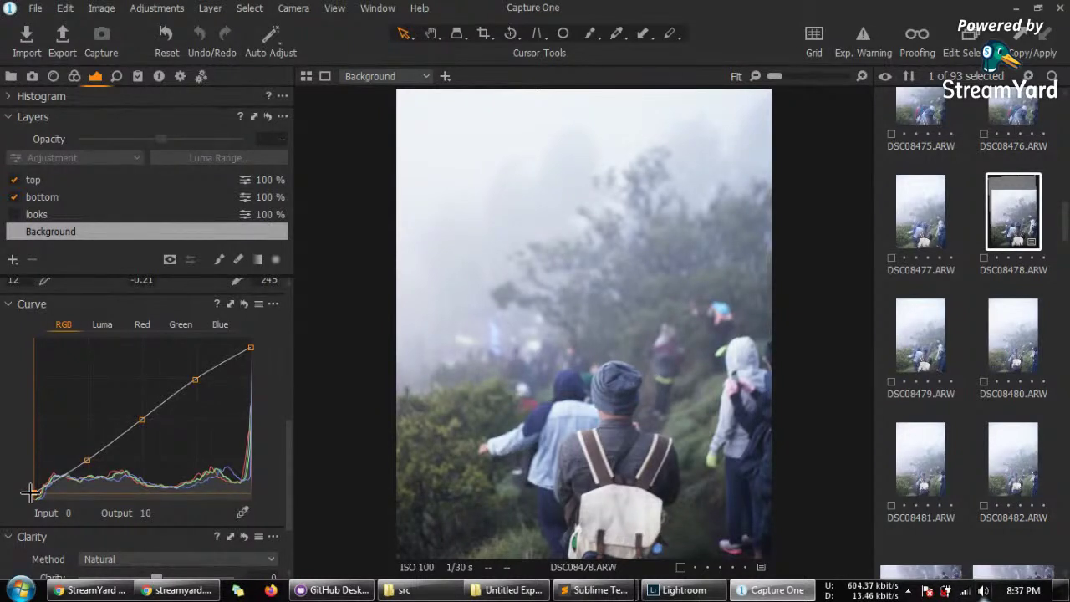
drag(29, 494, 30, 494)
Step: Shape the background's RGB curve into a gentle S, lowering the shadow point, lifting the midpoint slightly and moving the highlight point to input 194, output 208
mouse_move(99, 461)
mouse_down()
mouse_move(96, 446)
mouse_move(89, 464)
mouse_up()
drag(142, 419, 144, 407)
drag(195, 378, 199, 368)
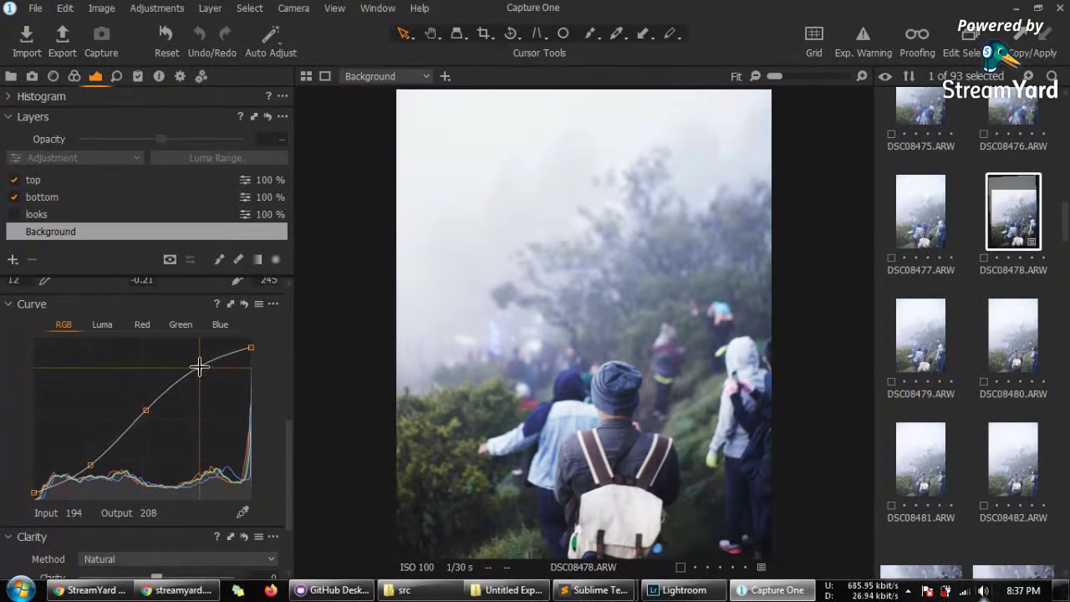
click(143, 410)
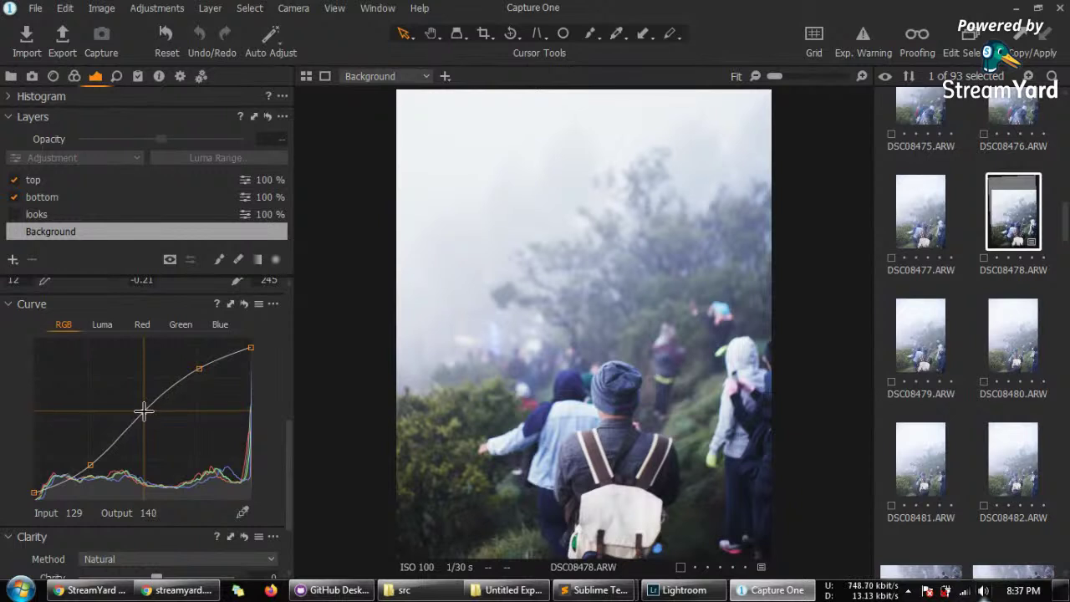
drag(144, 411, 144, 414)
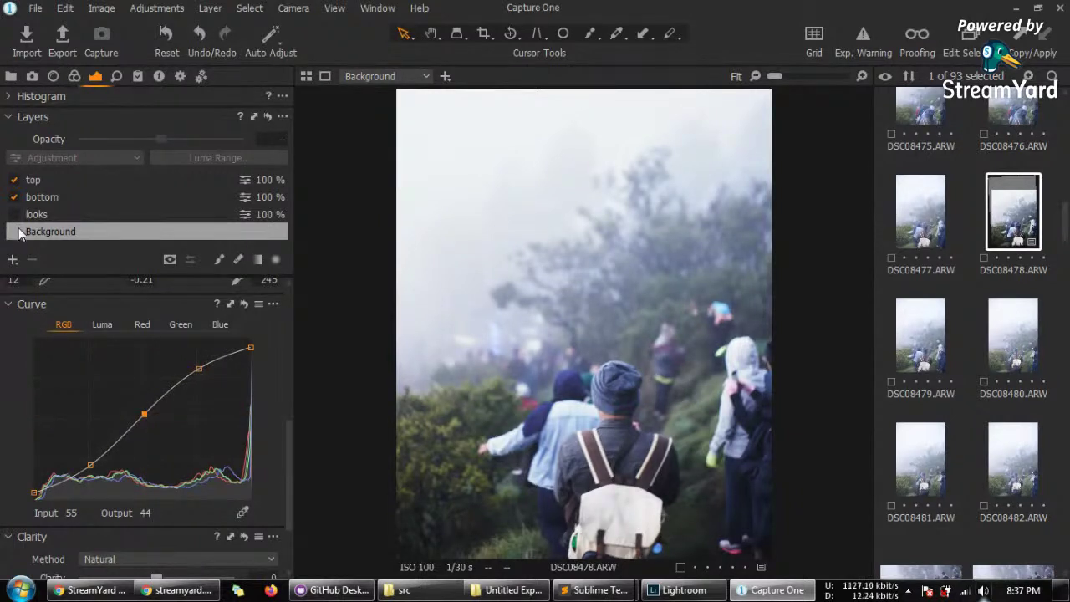
click(16, 198)
click(13, 180)
Step: Set the background's Natural clarity to 13 and structure to 6, and reset the vignetting amount to 0
drag(288, 432, 282, 489)
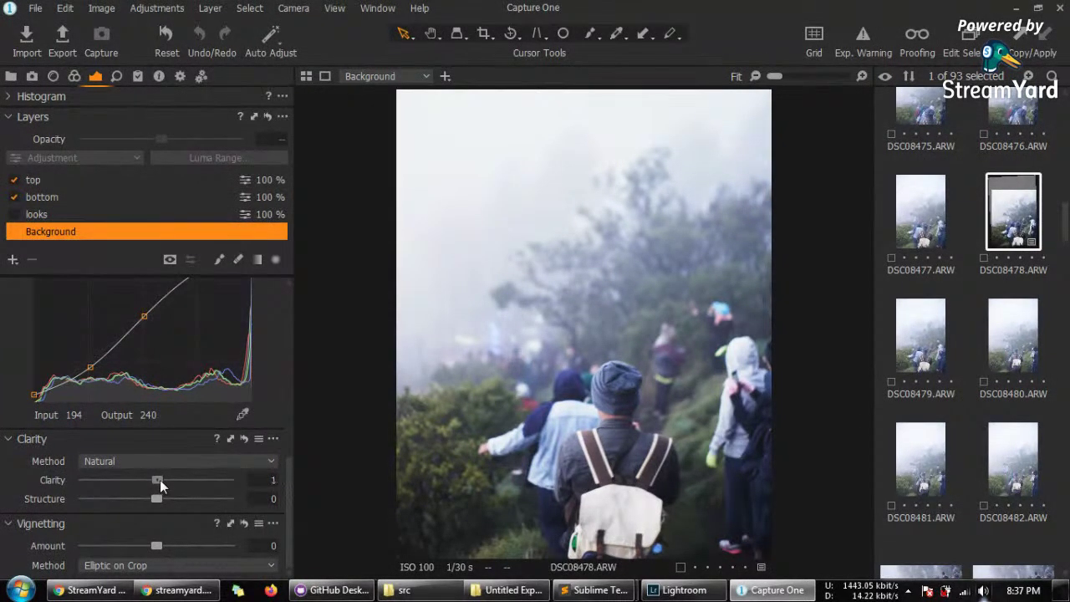
drag(159, 483, 213, 482)
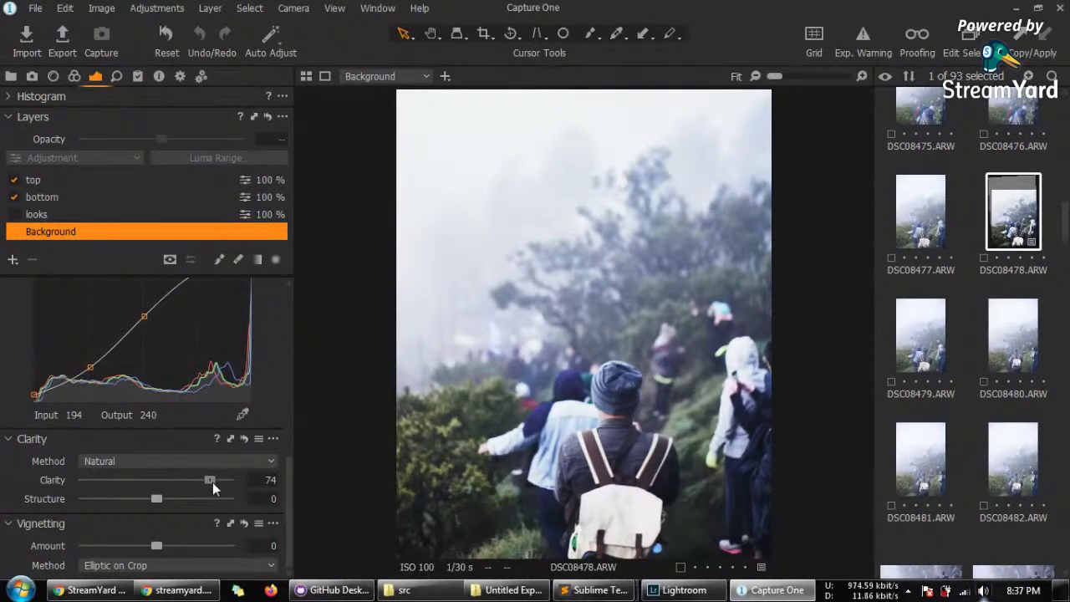
drag(212, 482, 66, 480)
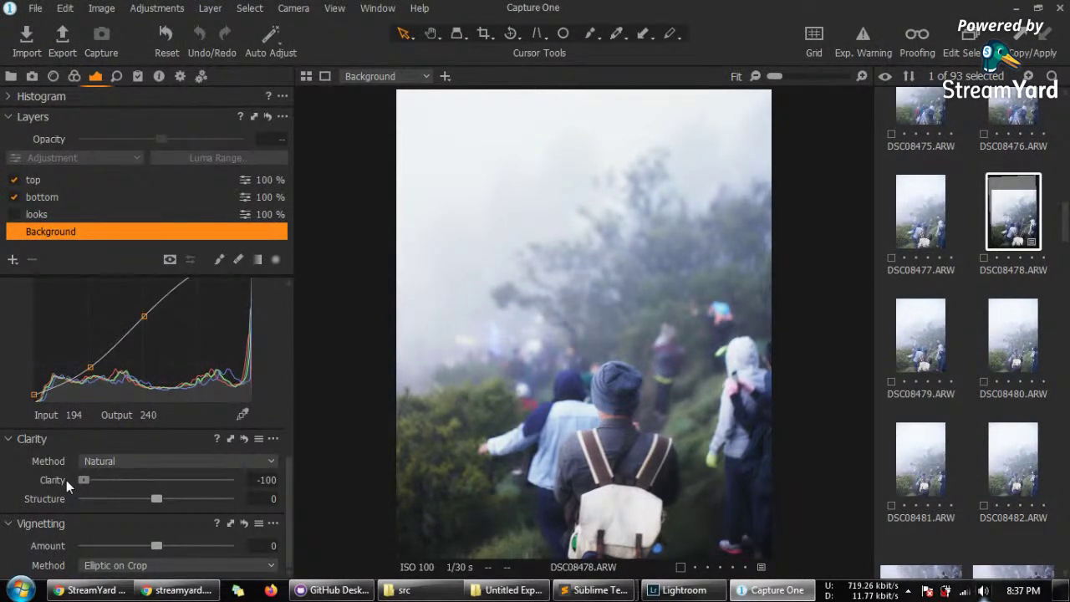
drag(84, 480, 167, 485)
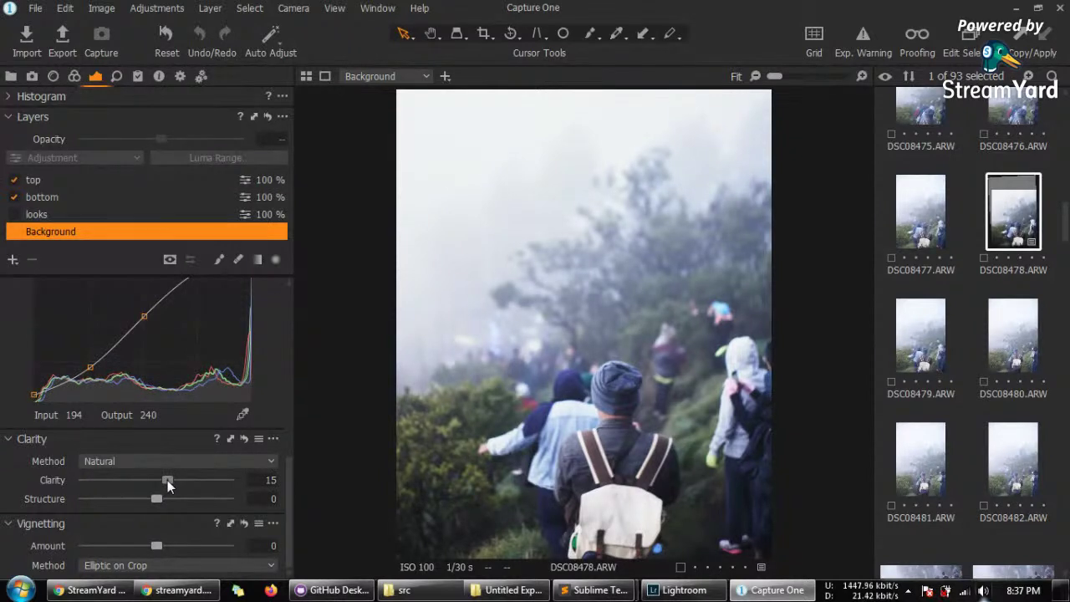
drag(167, 483, 168, 480)
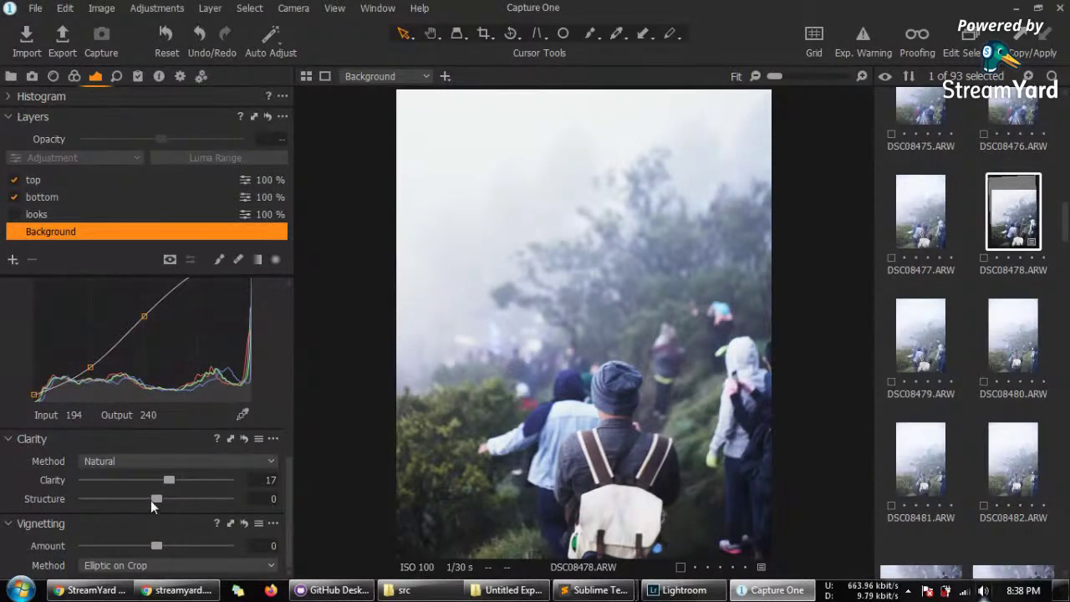
drag(158, 498, 162, 498)
click(165, 483)
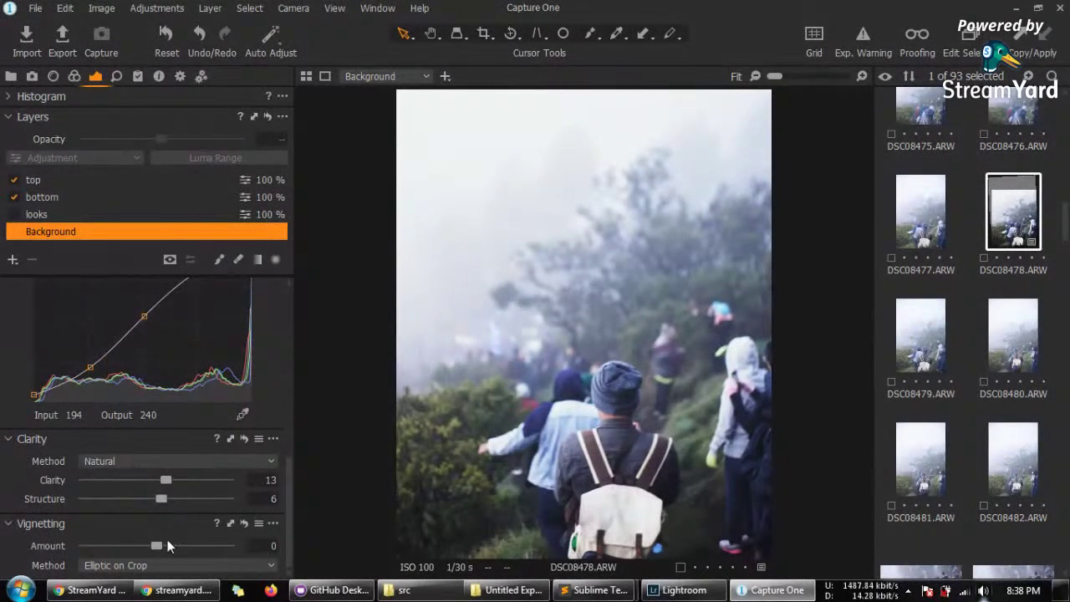
mouse_move(156, 545)
mouse_down()
mouse_move(184, 548)
mouse_move(141, 547)
mouse_move(153, 546)
mouse_up()
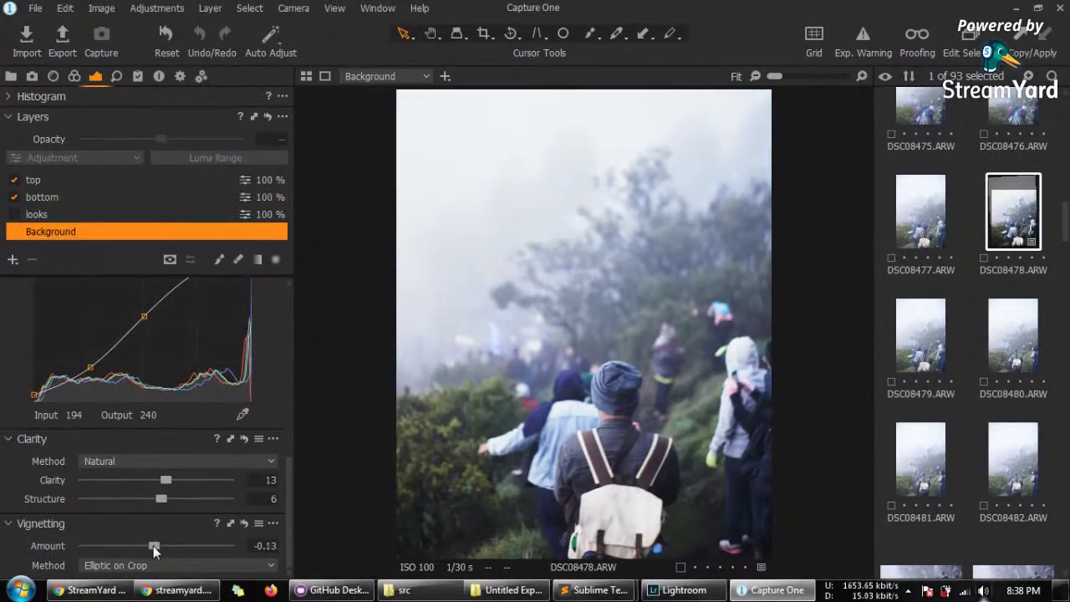
double_click(153, 546)
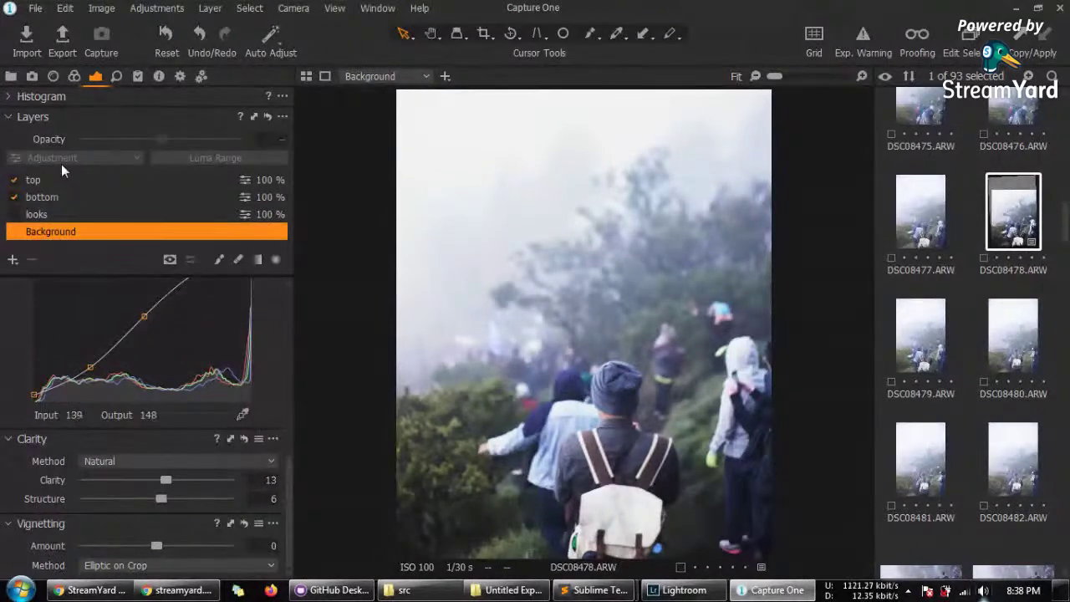
Step: Go through the top, bottom and looks layers, switching the looks layer on and back off
click(93, 183)
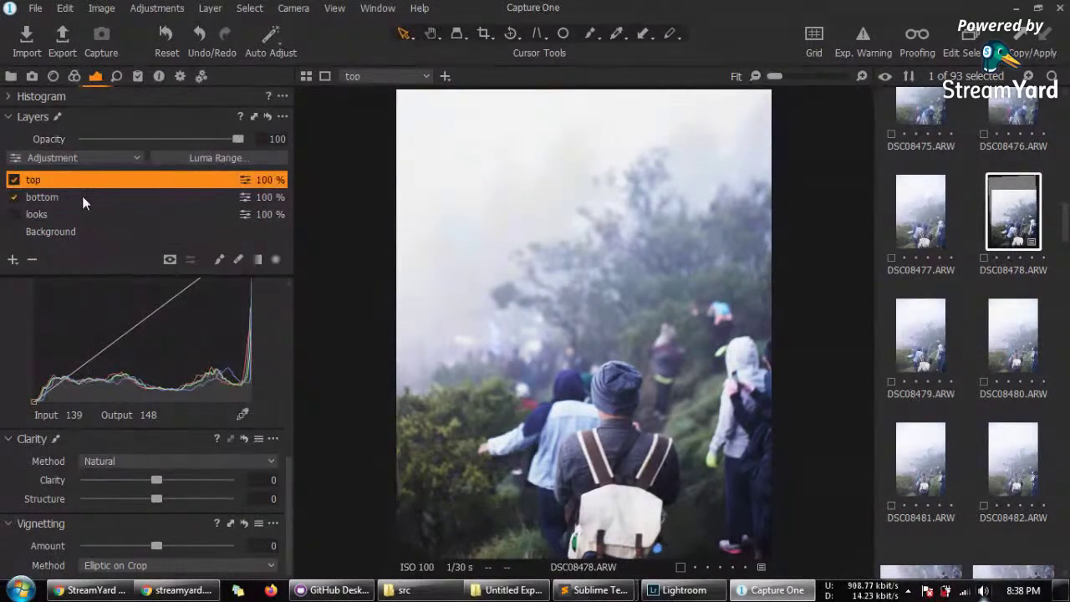
click(82, 195)
click(71, 211)
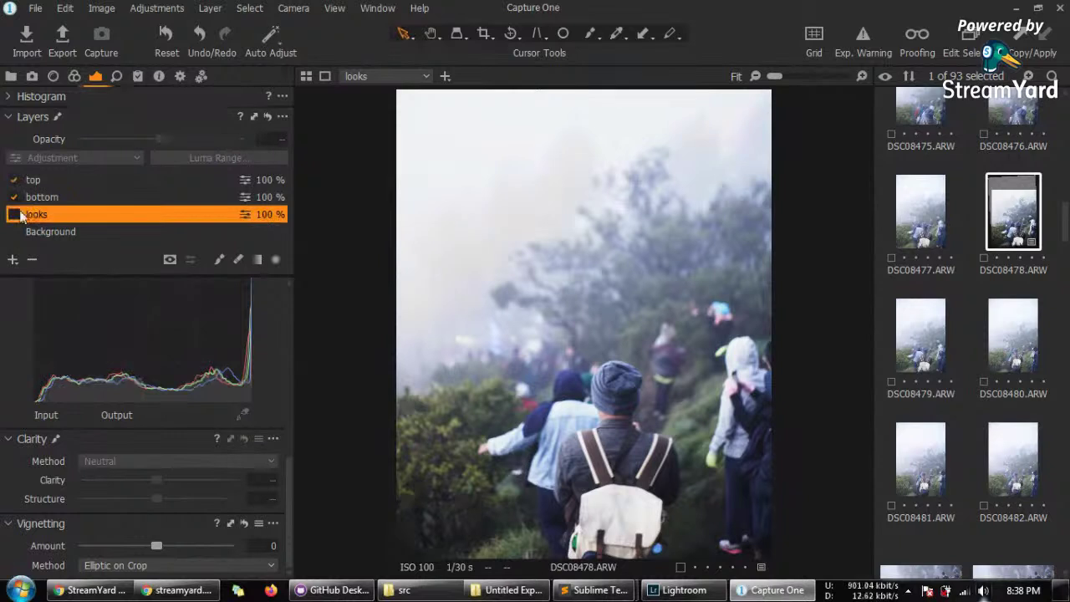
click(14, 215)
double_click(72, 218)
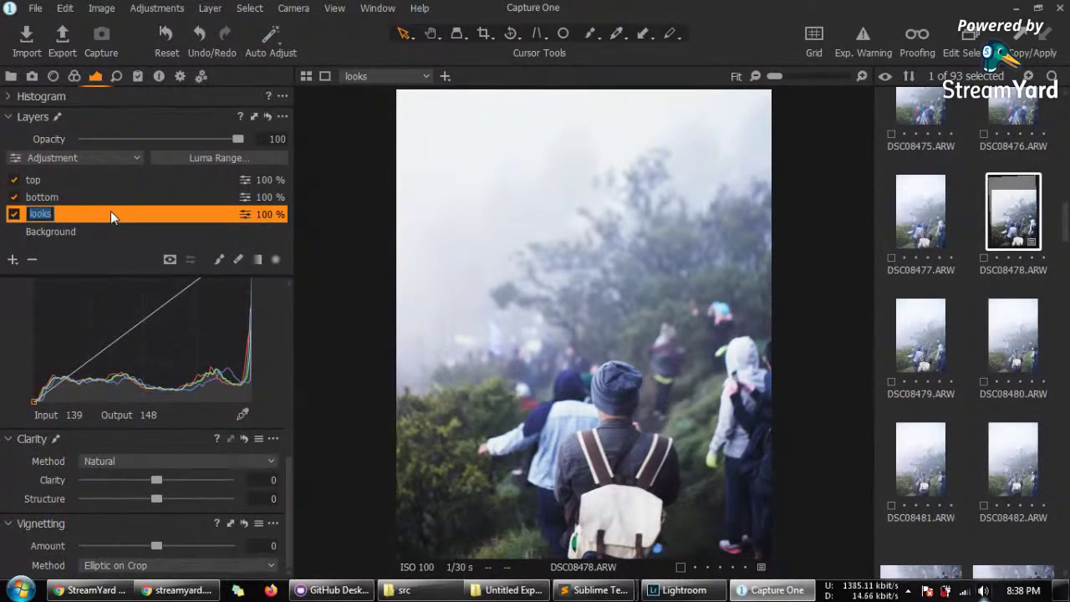
click(14, 214)
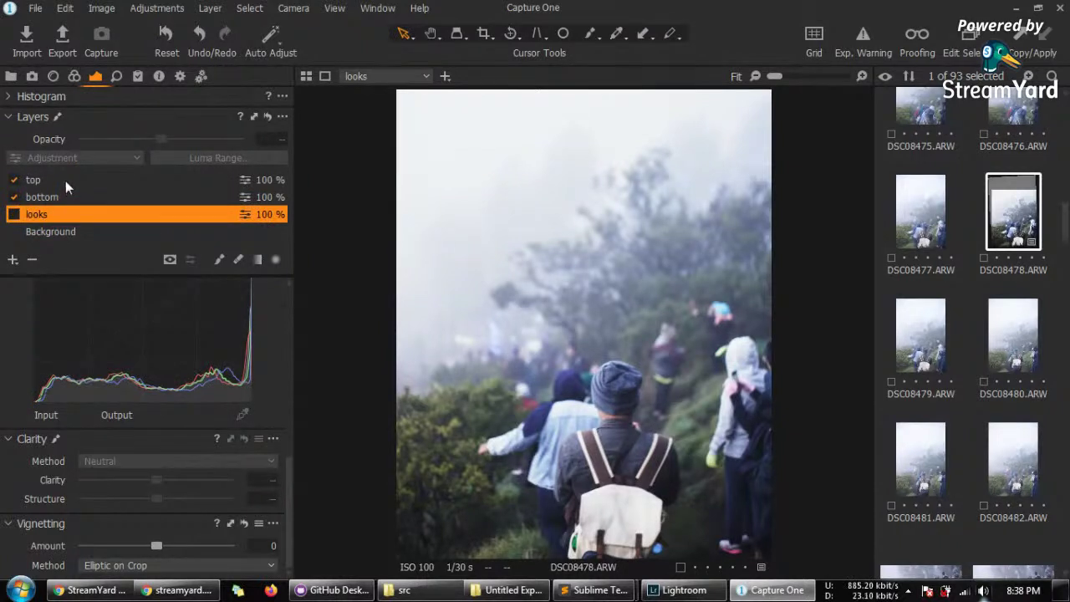
Step: Try brushing a mask over the sky on the top layer
click(107, 181)
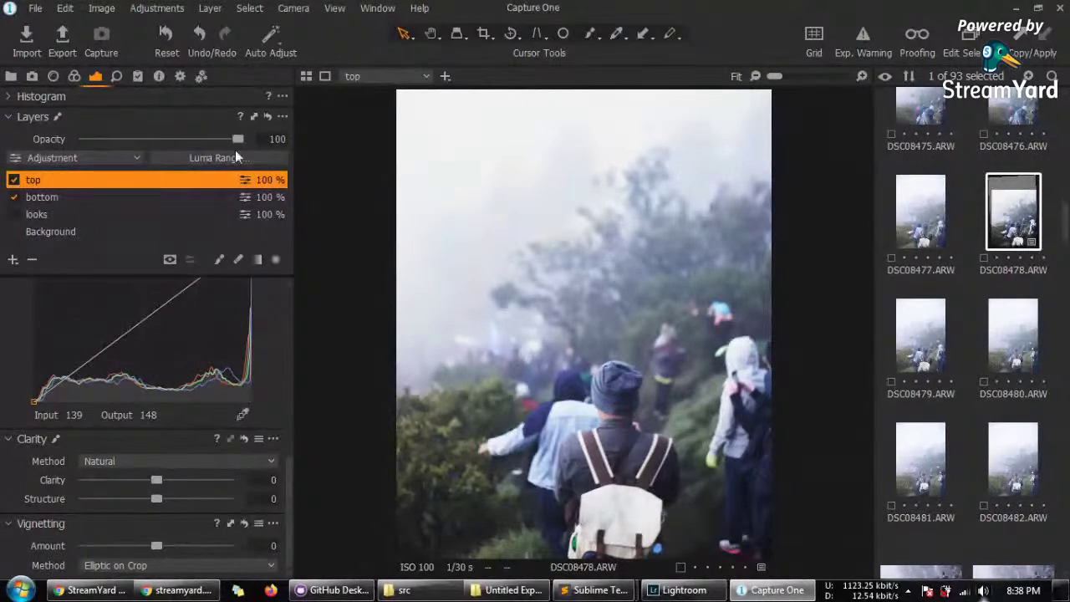
click(220, 261)
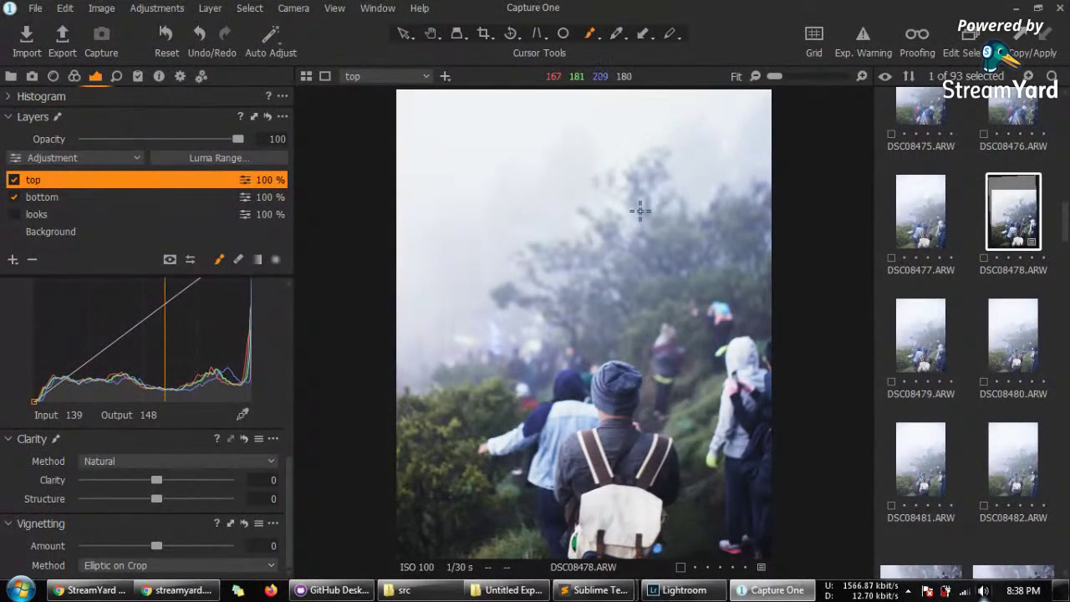
click(721, 118)
mouse_move(721, 118)
mouse_down()
mouse_move(633, 114)
mouse_move(739, 126)
mouse_up()
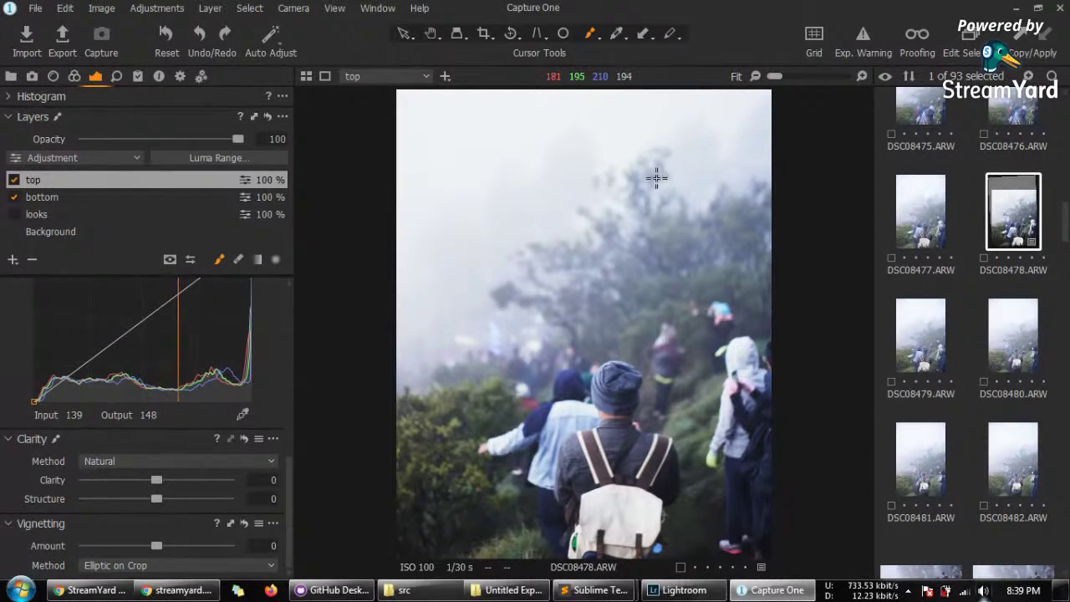
Step: Adjust the top layer's linear gradient mask so it slopes diagonally along the hillside across the middle of the photo
click(260, 258)
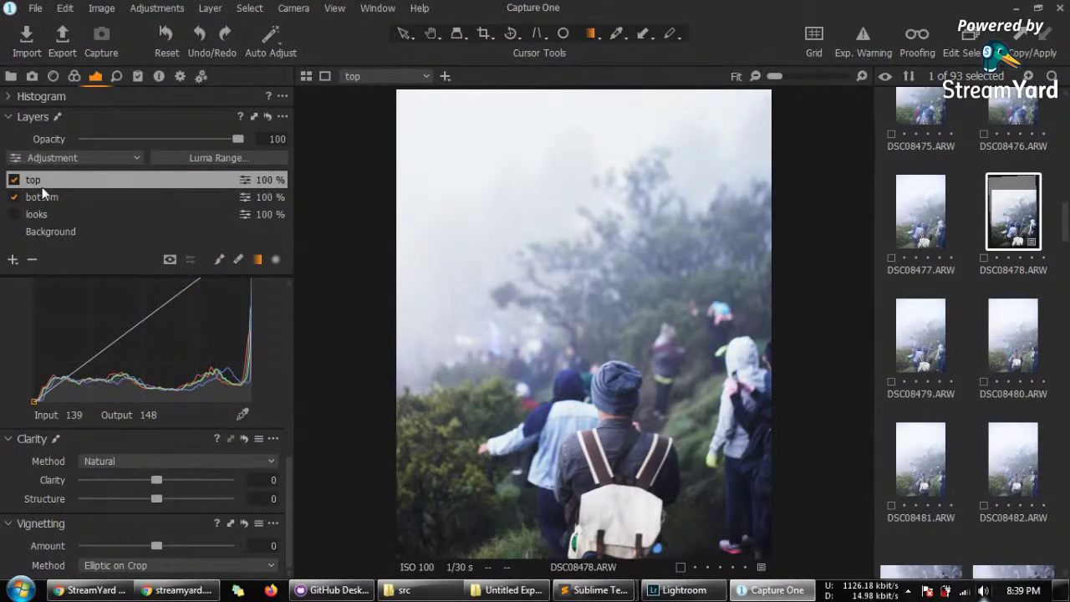
drag(601, 270, 608, 365)
drag(585, 310, 586, 300)
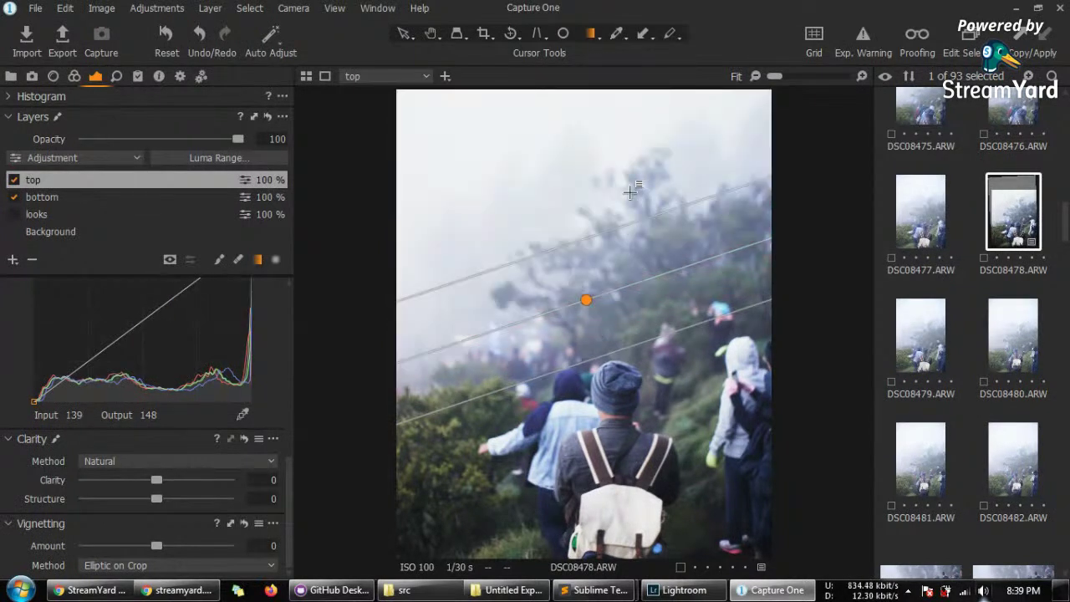
click(588, 300)
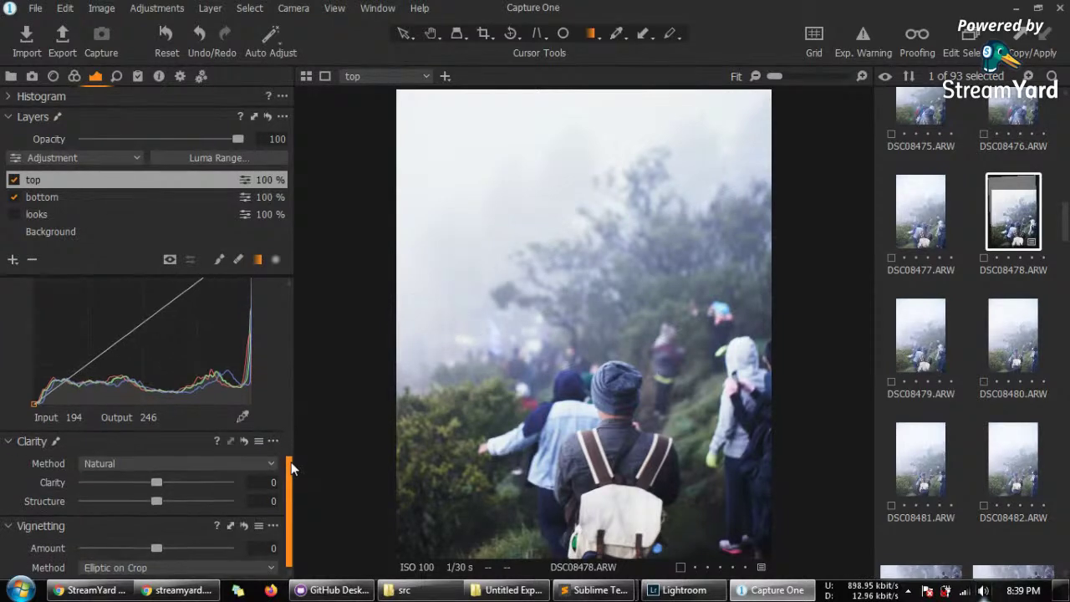
Step: Set the top layer's contrast to 14 and brightness to 6, and fine-tune the placement of its linear gradient mask
drag(285, 490, 276, 273)
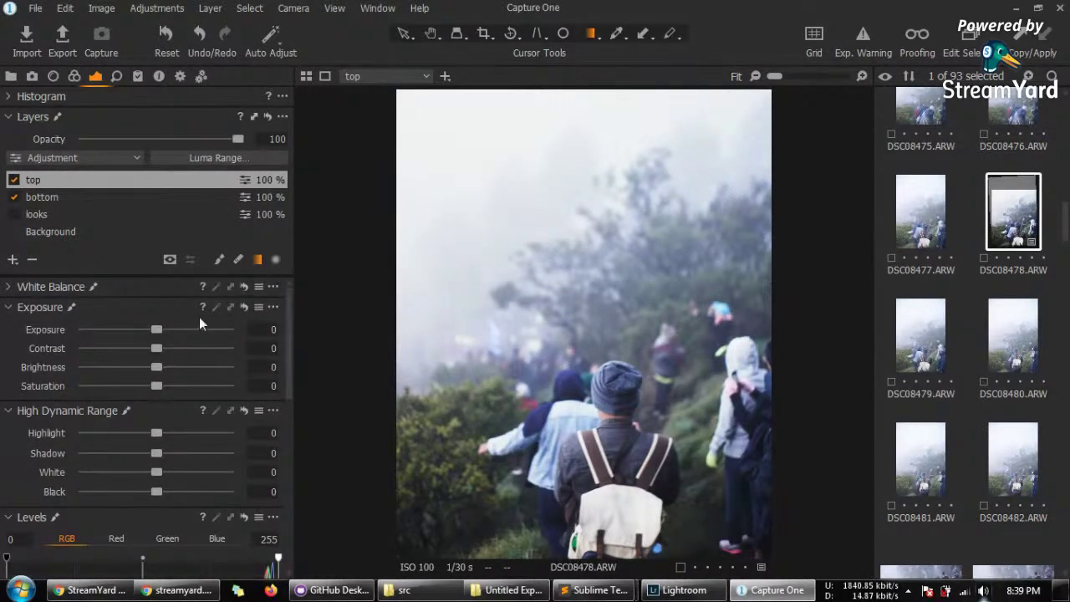
click(73, 200)
click(76, 235)
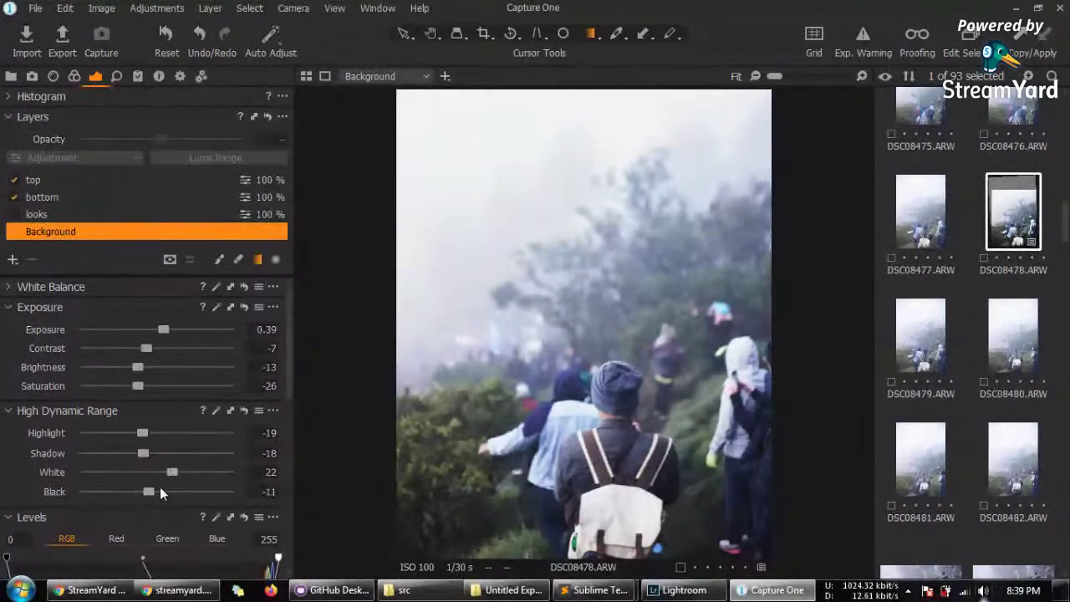
click(82, 179)
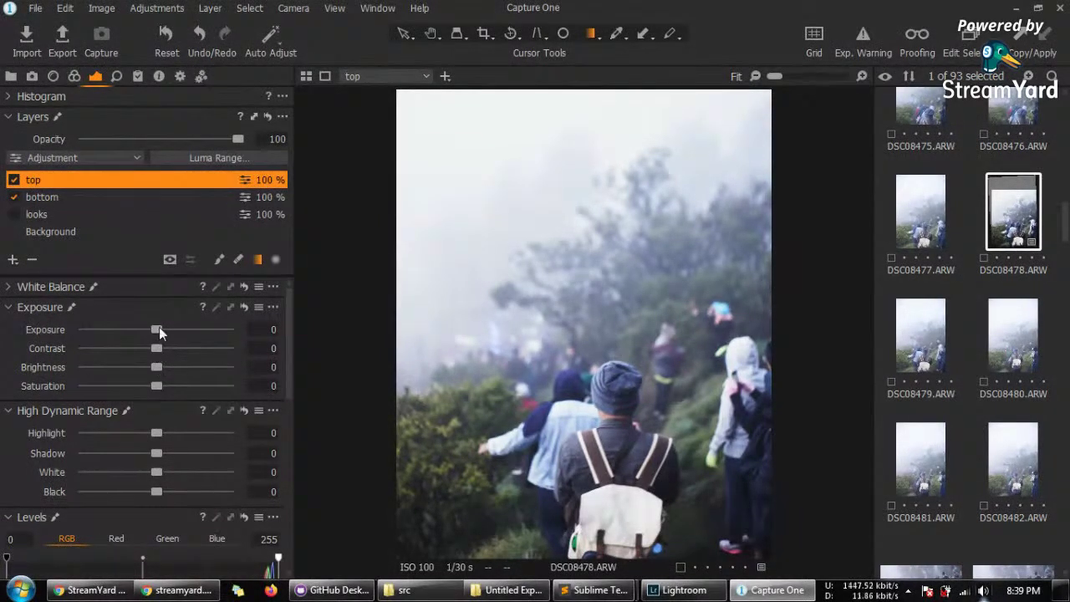
mouse_move(158, 330)
mouse_down()
mouse_move(179, 329)
mouse_move(128, 332)
mouse_move(157, 331)
mouse_up()
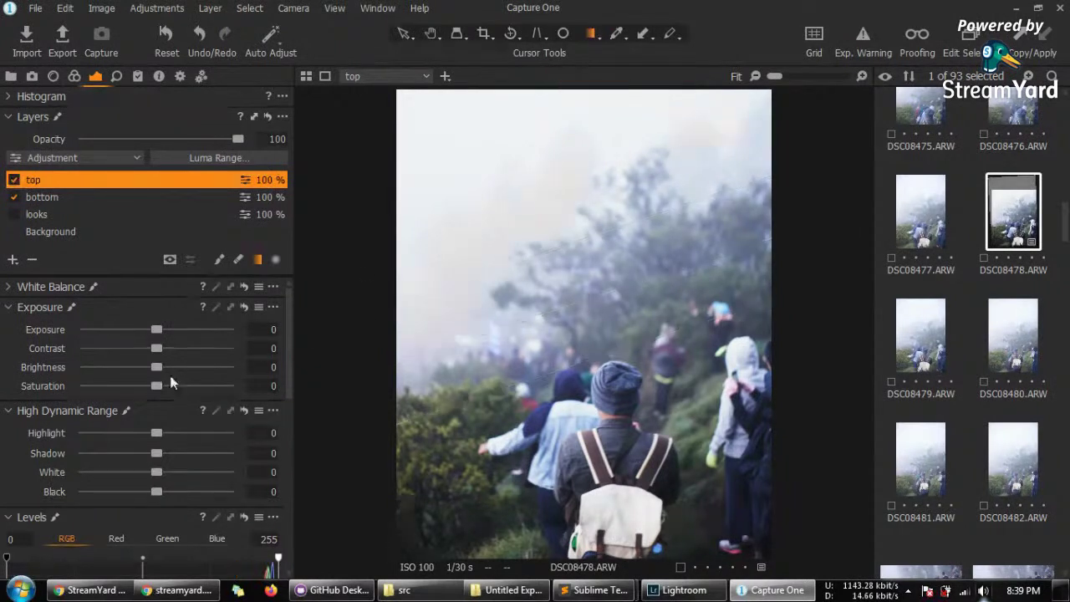
drag(155, 354, 175, 354)
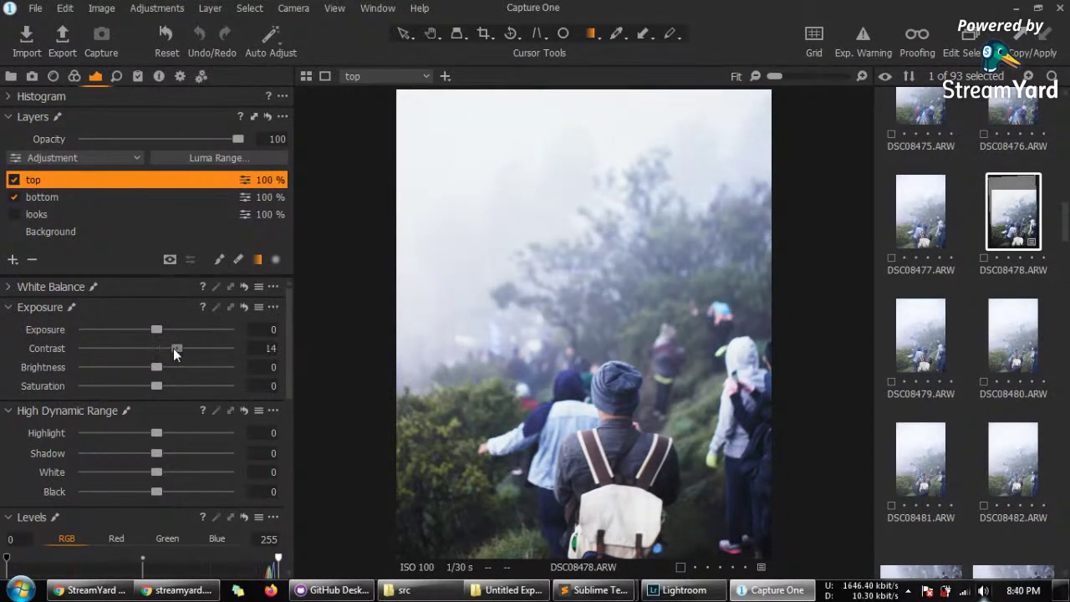
drag(156, 368, 166, 369)
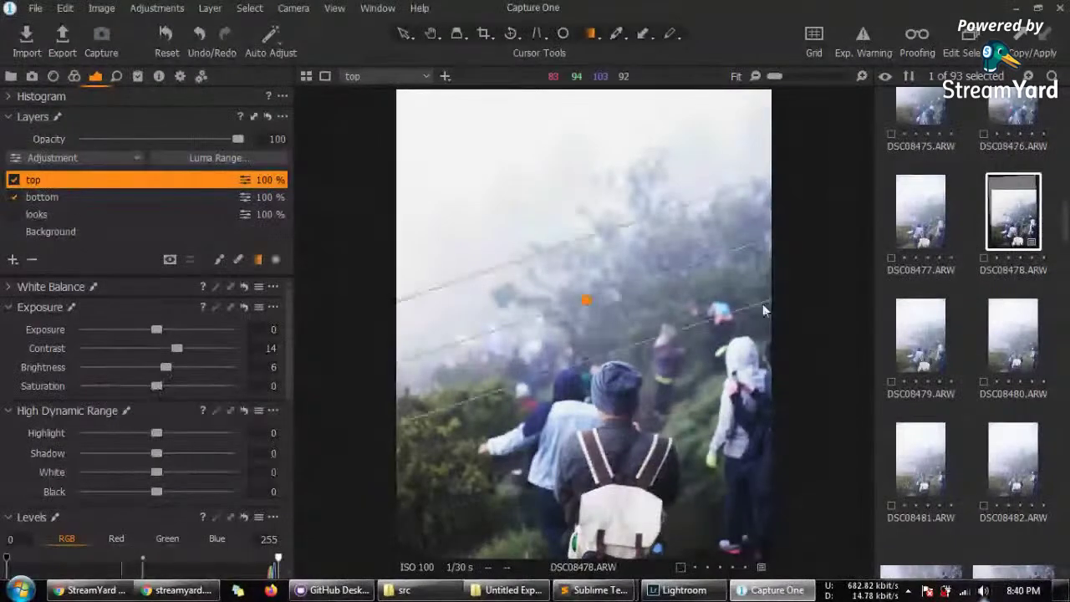
drag(610, 353, 623, 376)
drag(586, 311, 591, 309)
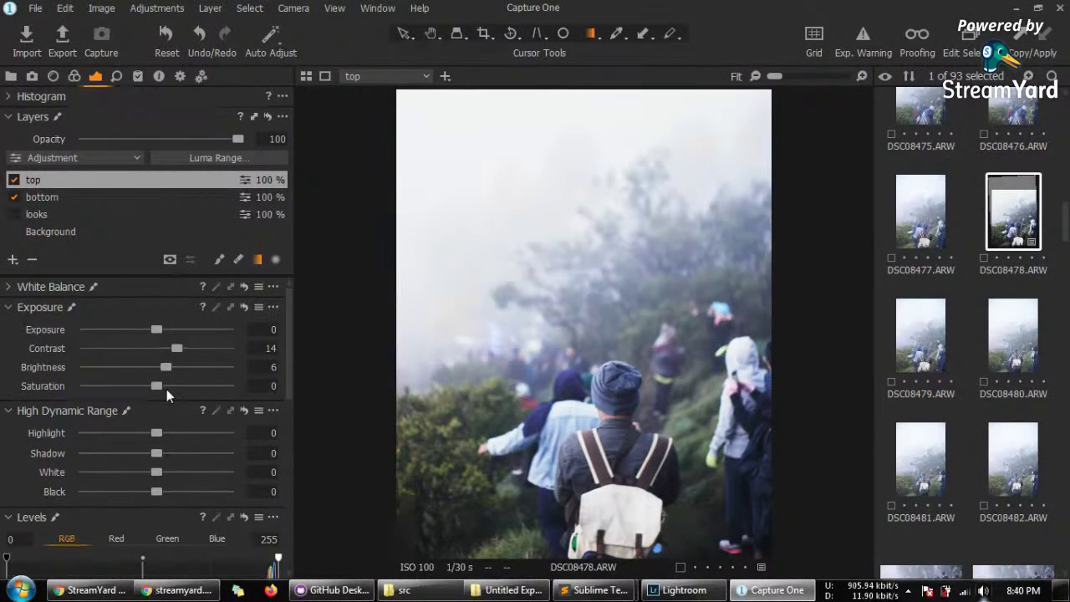
Step: Set the top layer's saturation to -26 and its highlight to 9
mouse_move(157, 385)
mouse_down()
mouse_move(109, 388)
mouse_move(138, 386)
mouse_up()
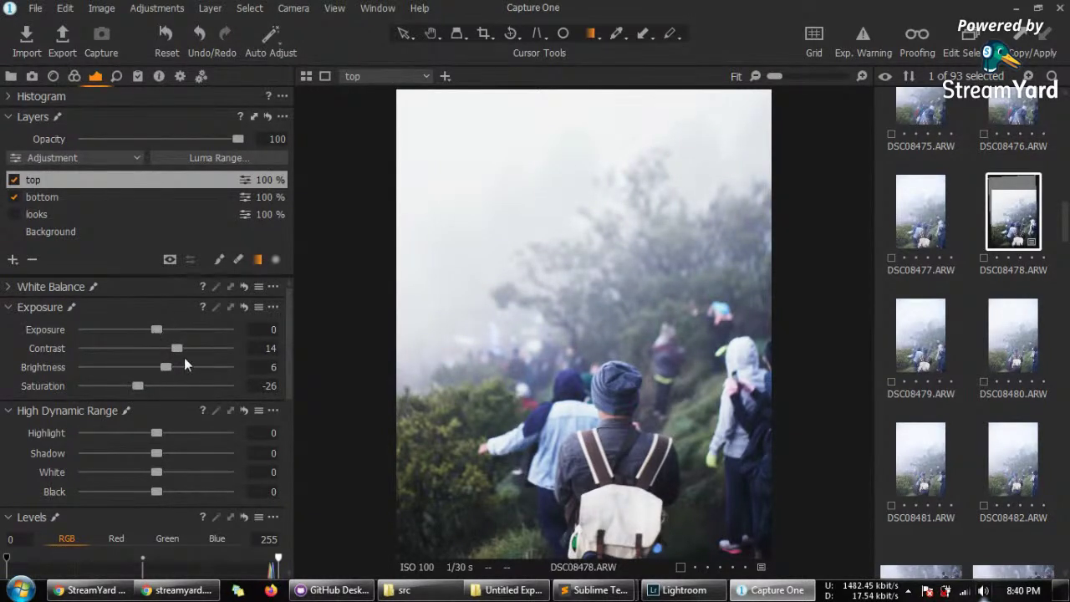
drag(162, 434, 163, 434)
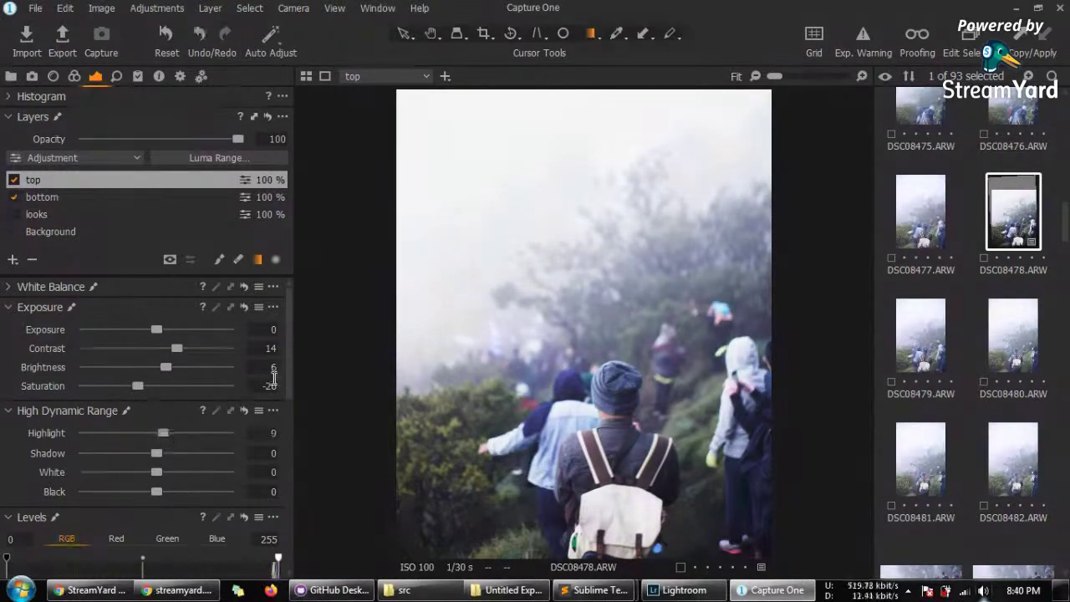
scroll(288, 336, down, 1)
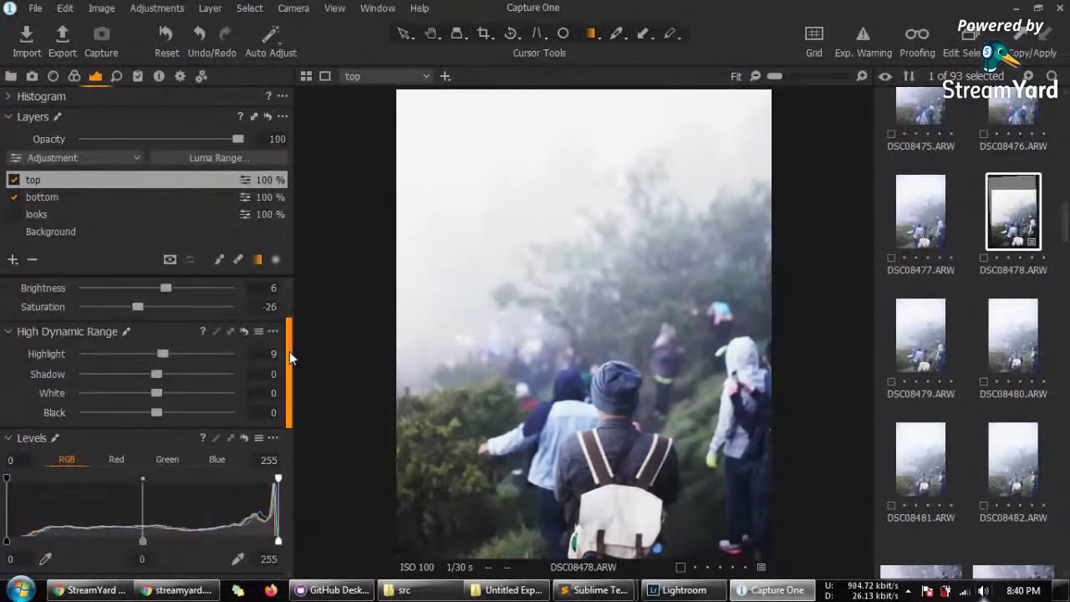
drag(289, 351, 293, 313)
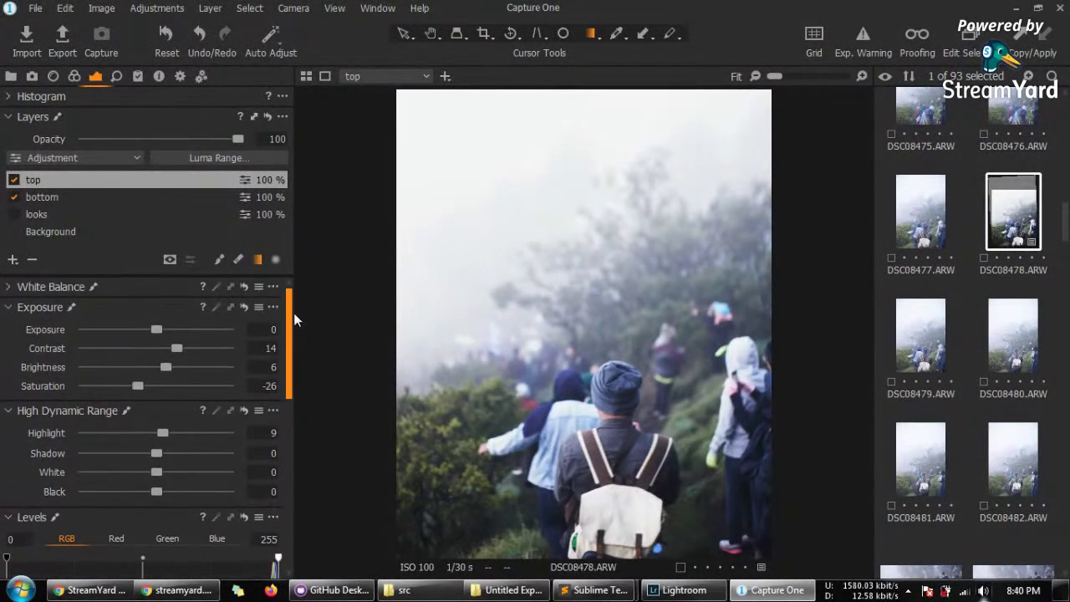
Step: Draw a linear gradient mask on the bottom layer covering the hikers and lower hillside, and adjust its diagonal slope and placement
click(87, 198)
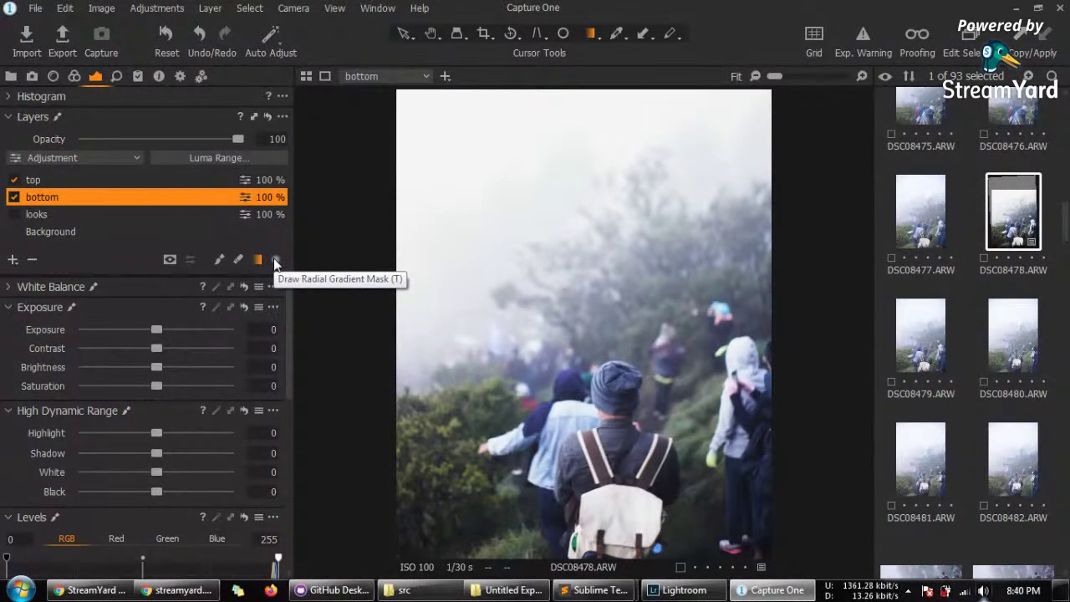
click(275, 259)
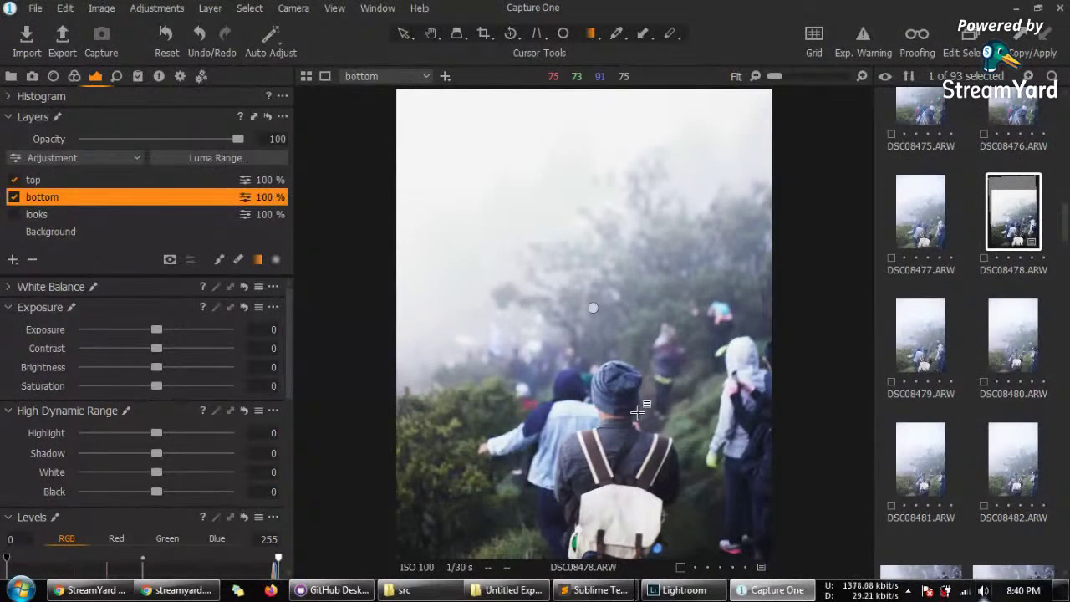
drag(592, 378, 550, 298)
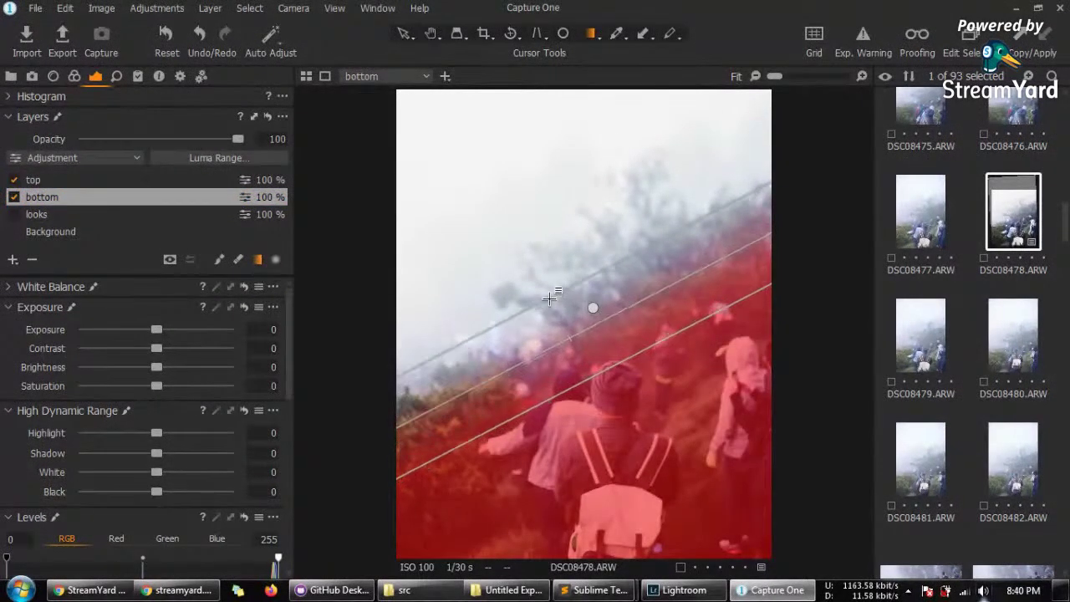
drag(571, 334, 582, 347)
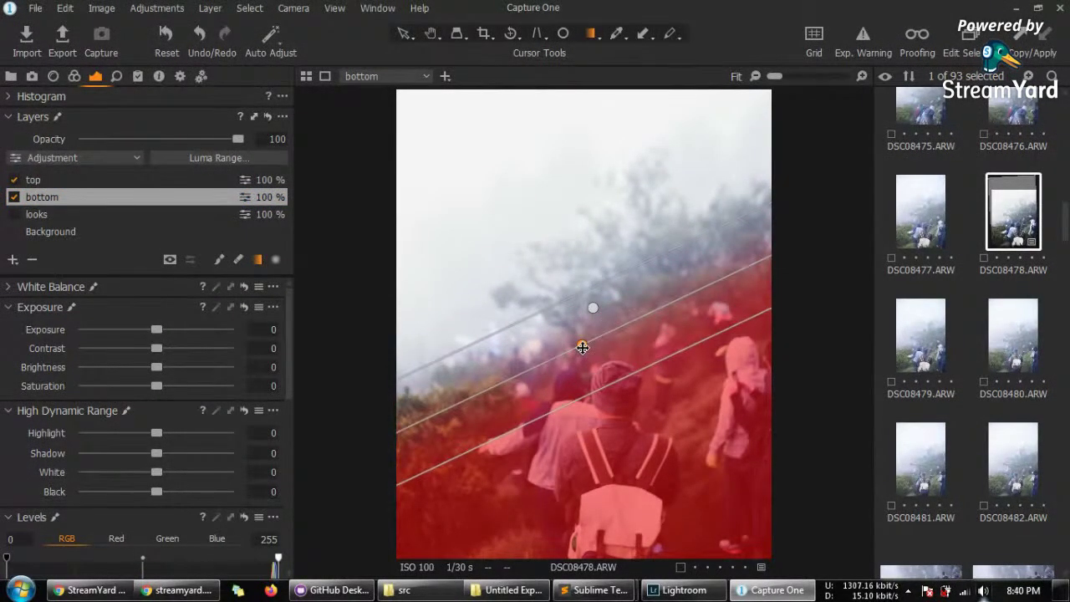
drag(679, 301, 682, 309)
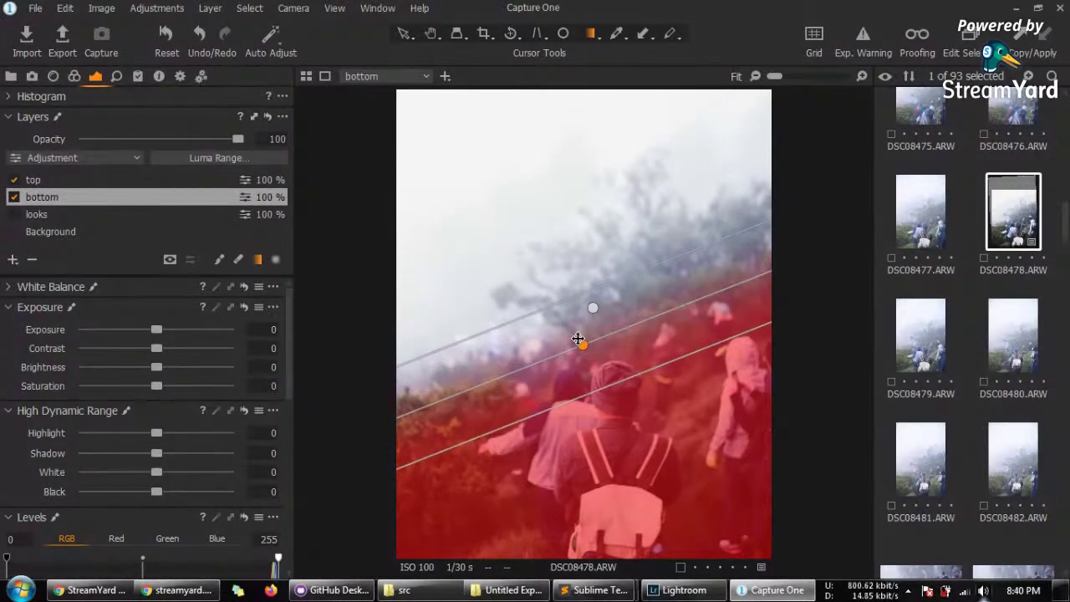
drag(578, 346, 577, 311)
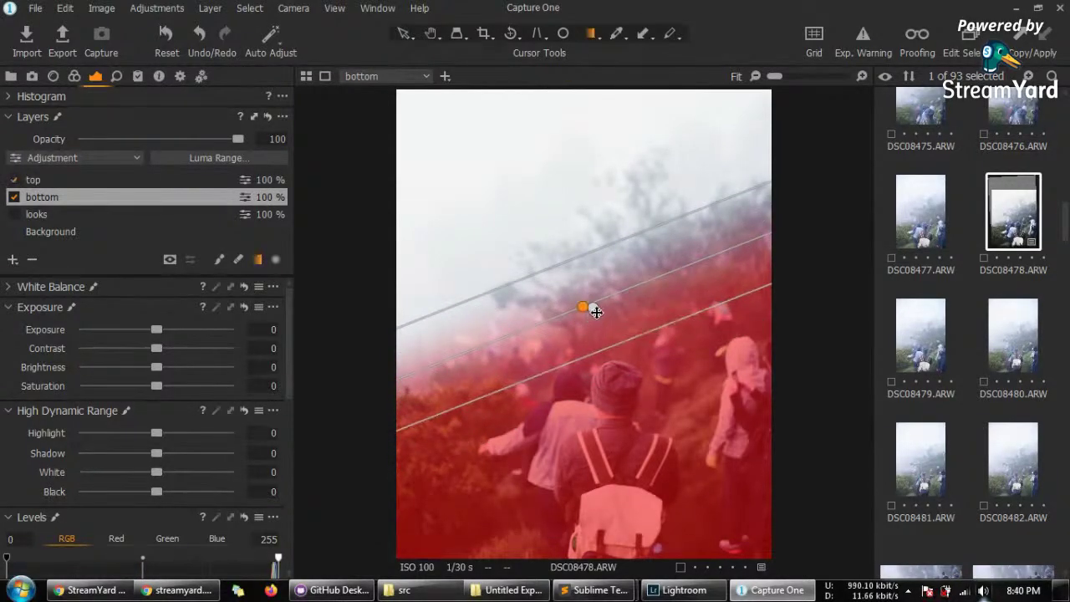
click(597, 315)
click(582, 306)
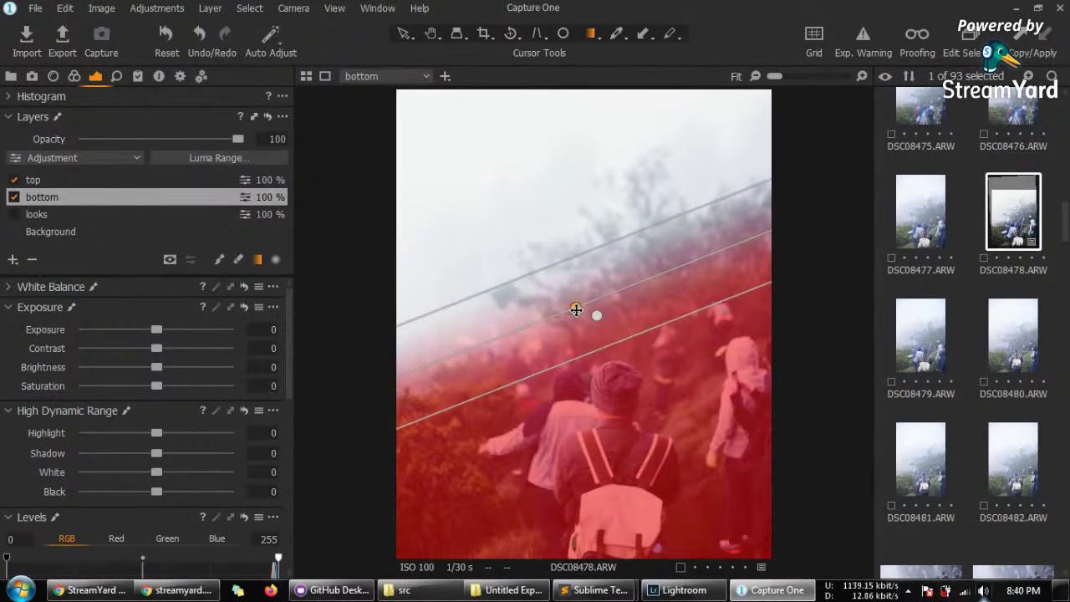
drag(591, 360, 619, 410)
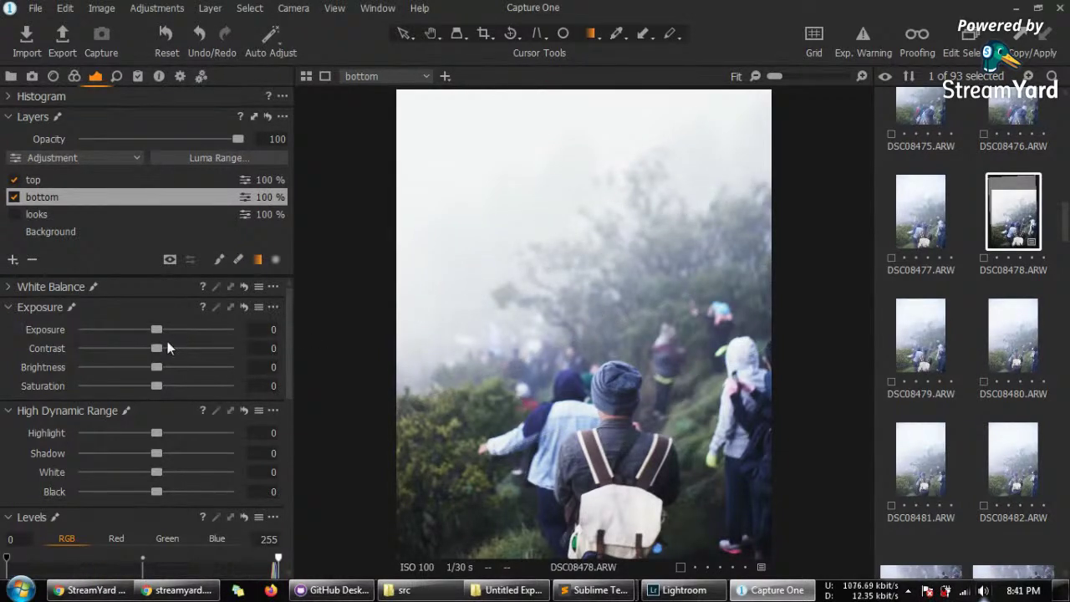
Step: Set the bottom layer's exposure to 0.13, contrast to 8 and saturation to -12
drag(156, 328, 159, 328)
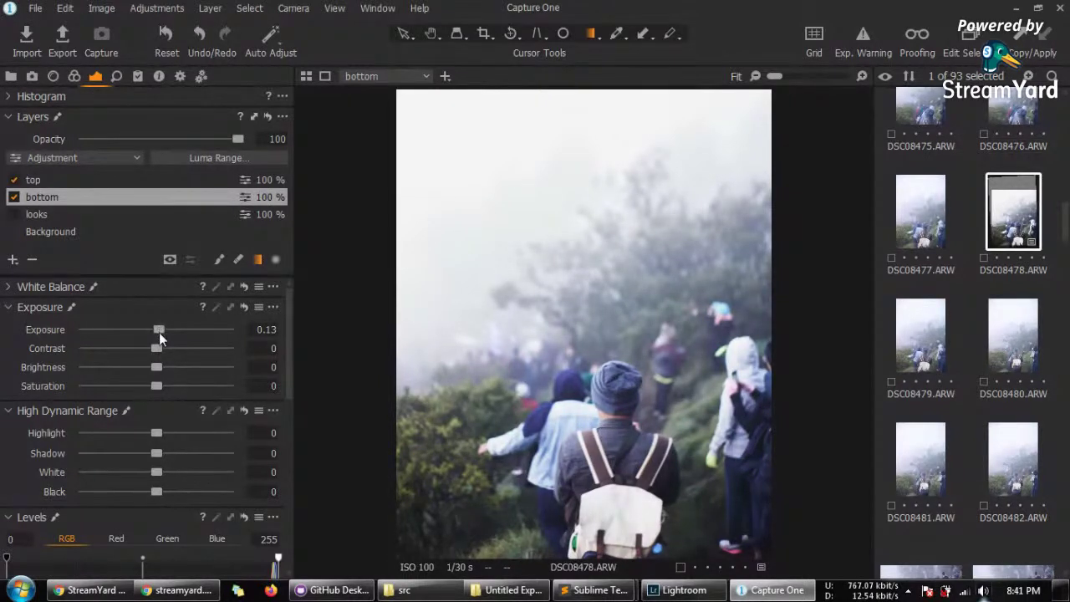
drag(154, 350, 150, 386)
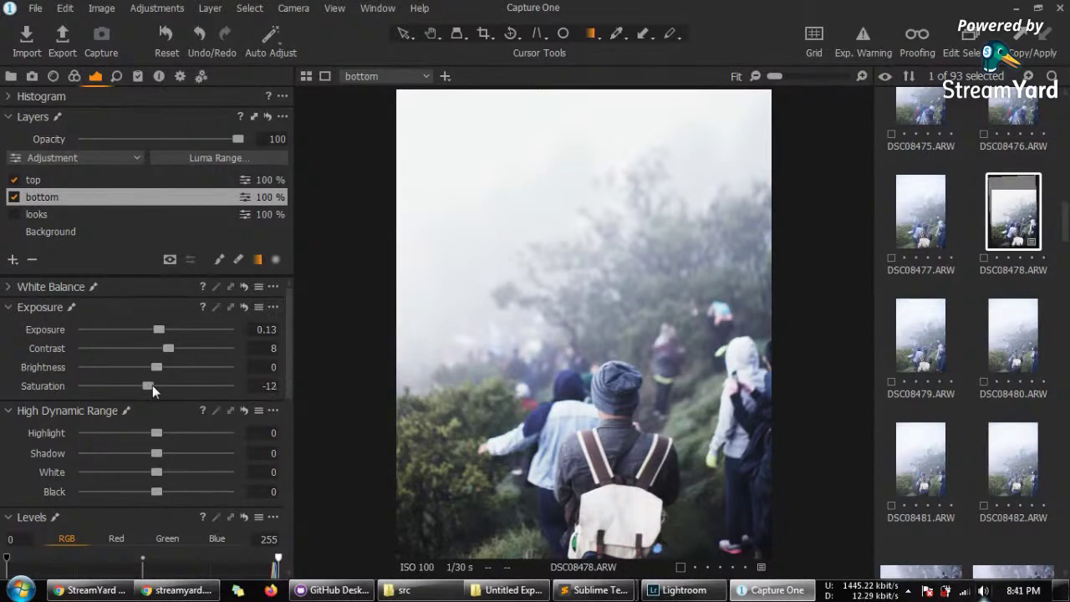
Step: Switch the looks layer on and rename it PoI
click(49, 216)
click(14, 214)
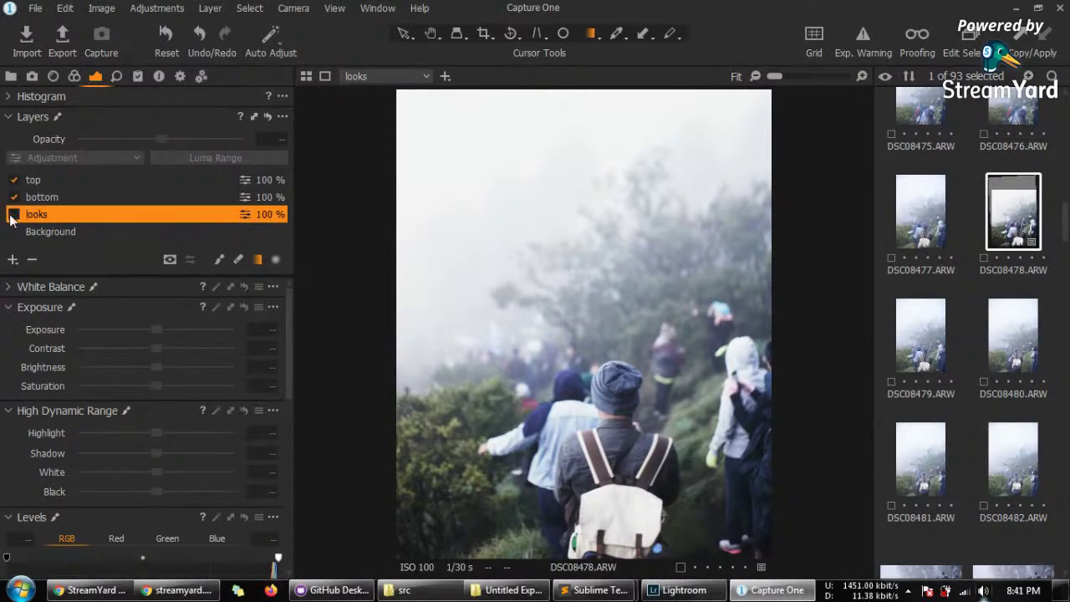
click(114, 180)
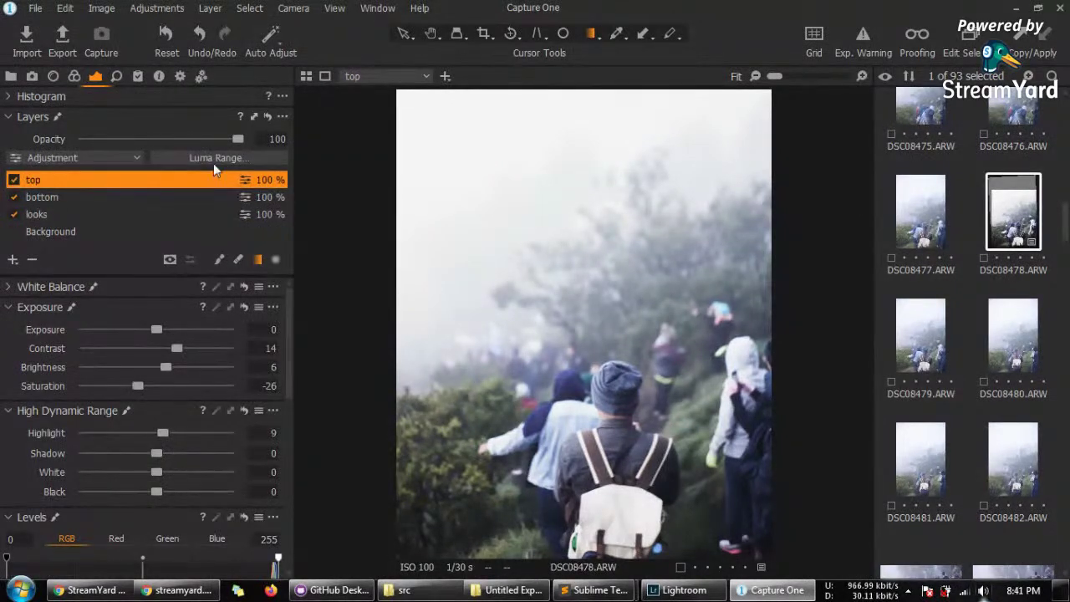
mouse_move(237, 139)
mouse_down()
mouse_move(74, 141)
mouse_move(257, 150)
mouse_move(129, 141)
mouse_move(249, 141)
mouse_up()
click(103, 214)
double_click(36, 214)
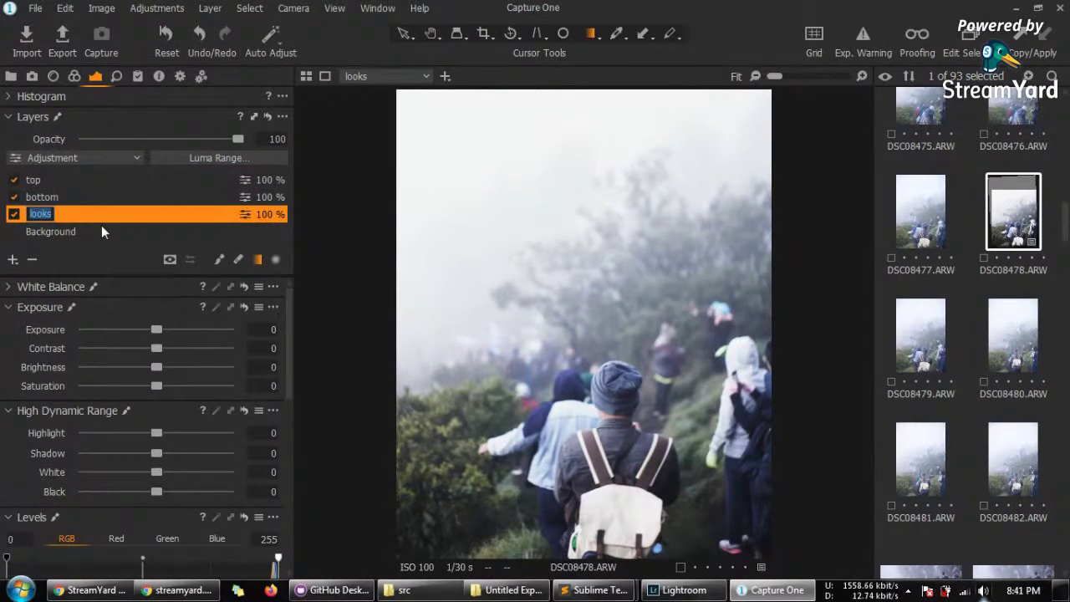
text(poinPoi)
key(Return)
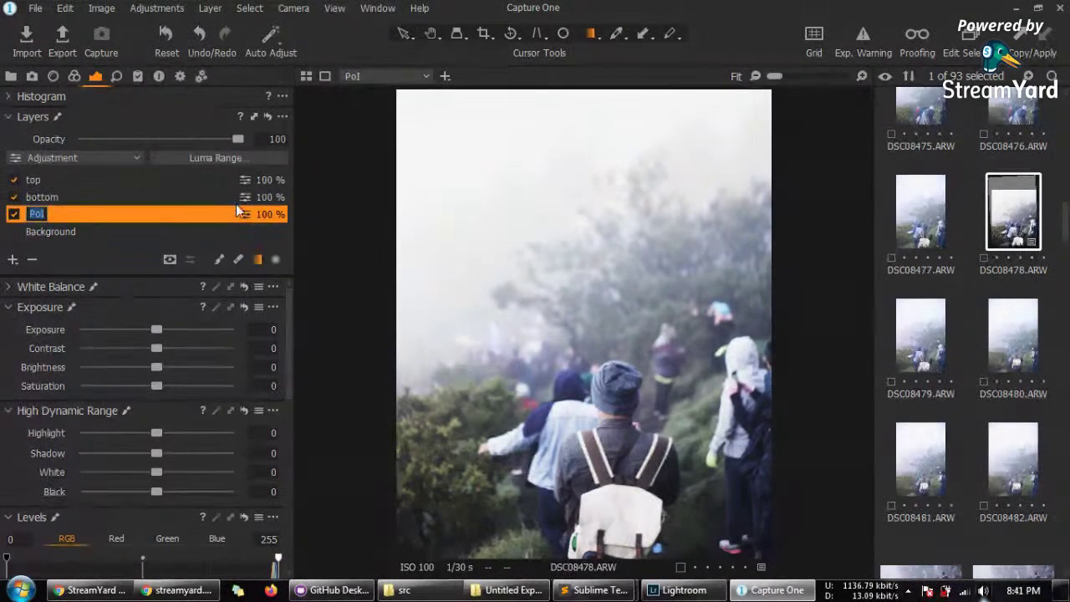
Step: Draw a radial gradient mask on the PoI layer around the hiker with the white backpack, and shape it into a tall, soft-edged ellipse
click(276, 260)
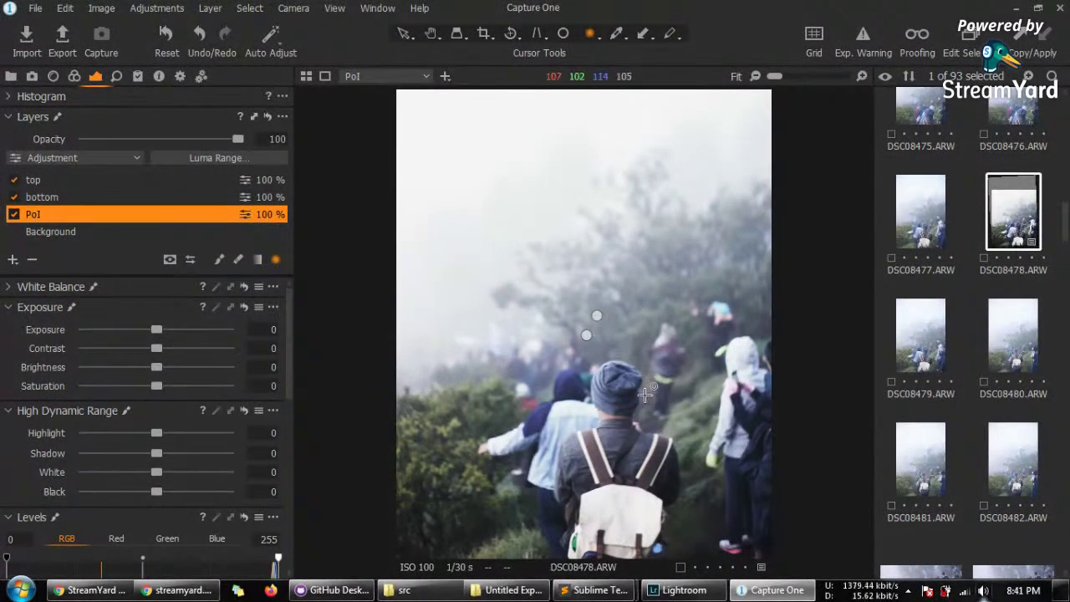
mouse_move(604, 408)
mouse_down()
mouse_move(632, 496)
mouse_move(692, 524)
mouse_up()
drag(595, 405, 602, 435)
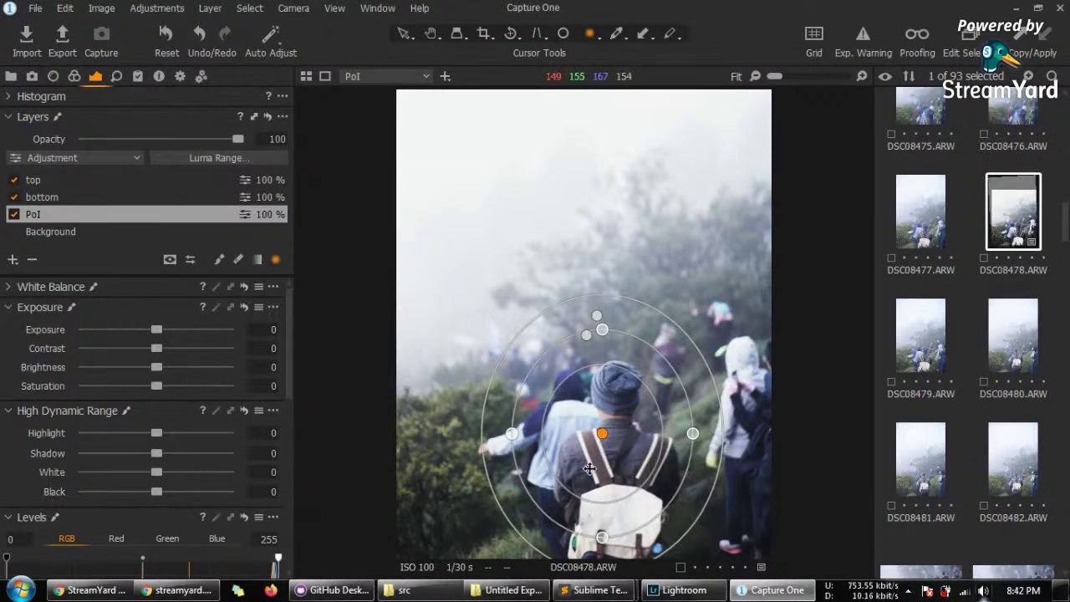
drag(602, 435, 624, 450)
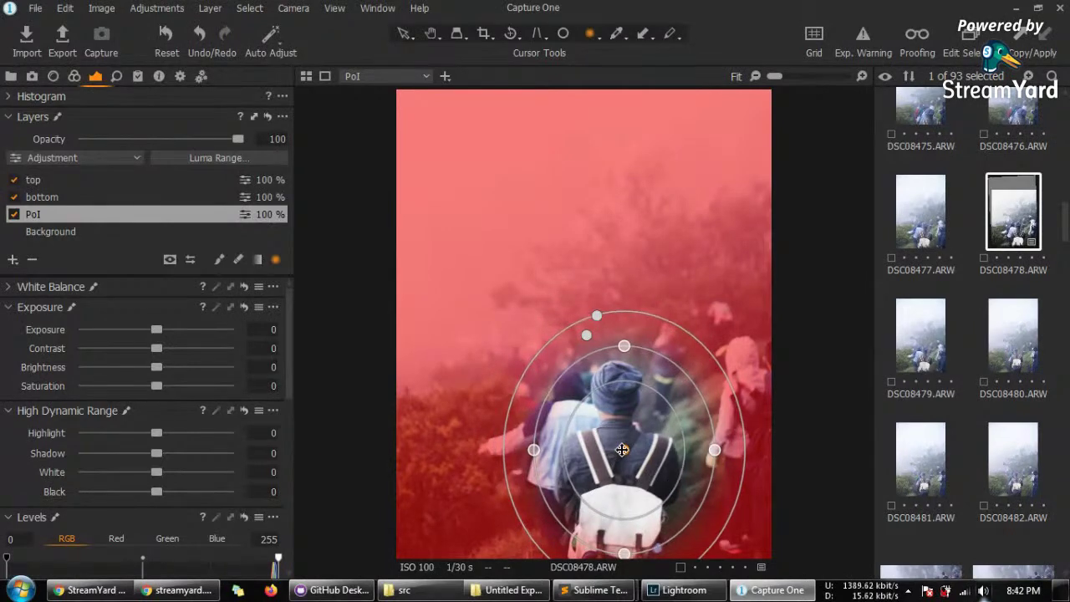
drag(624, 337, 624, 315)
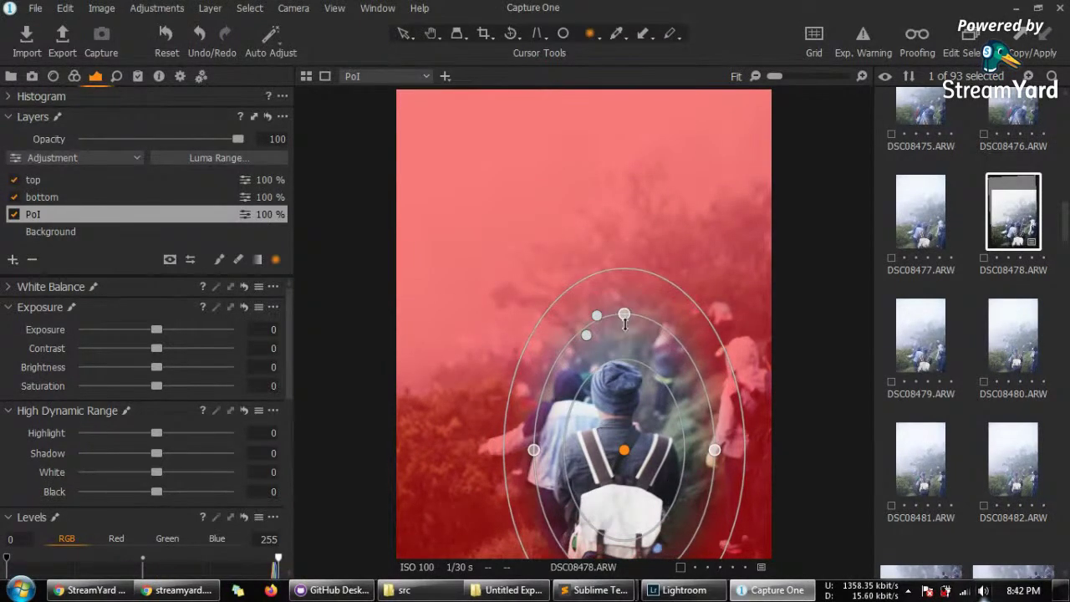
drag(625, 449, 623, 459)
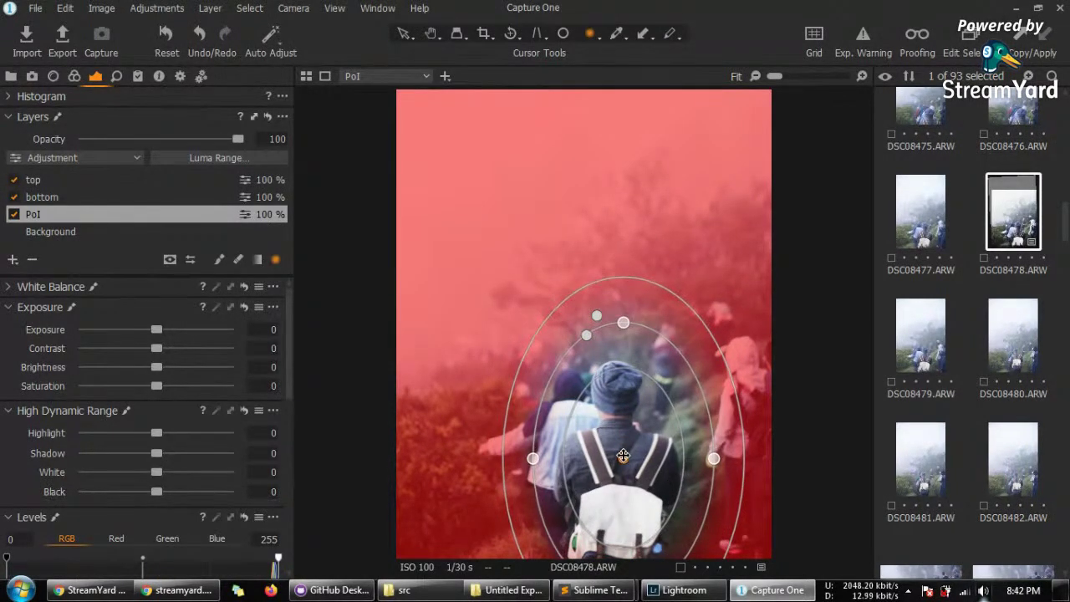
mouse_move(502, 454)
mouse_down()
mouse_move(509, 439)
mouse_move(512, 458)
mouse_up()
drag(623, 281, 623, 304)
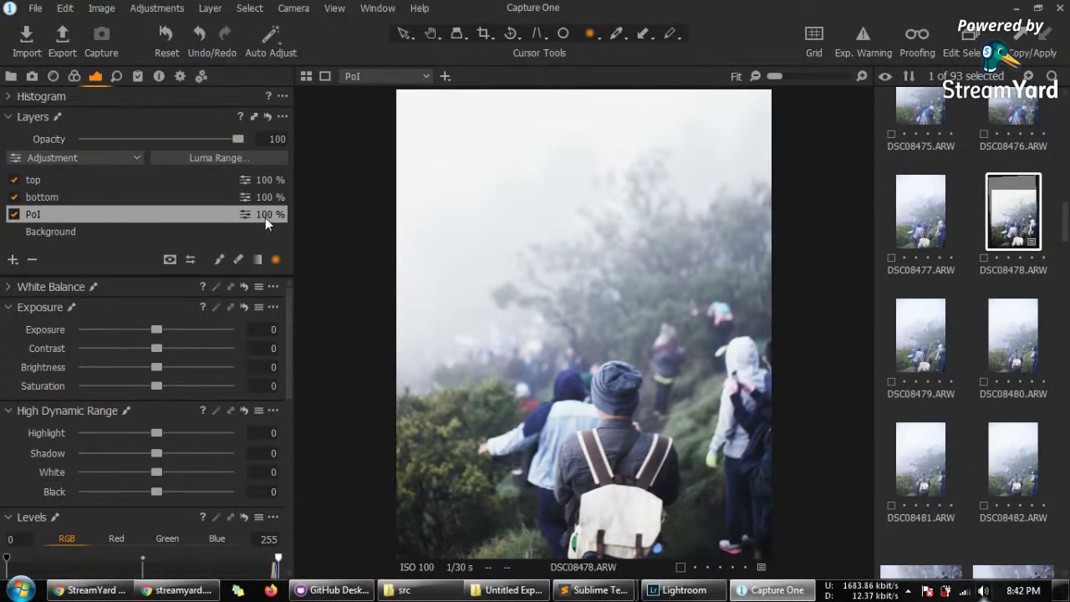
Step: Try inverting the PoI layer's mask so it covers the hiker, and invert it back
click(282, 116)
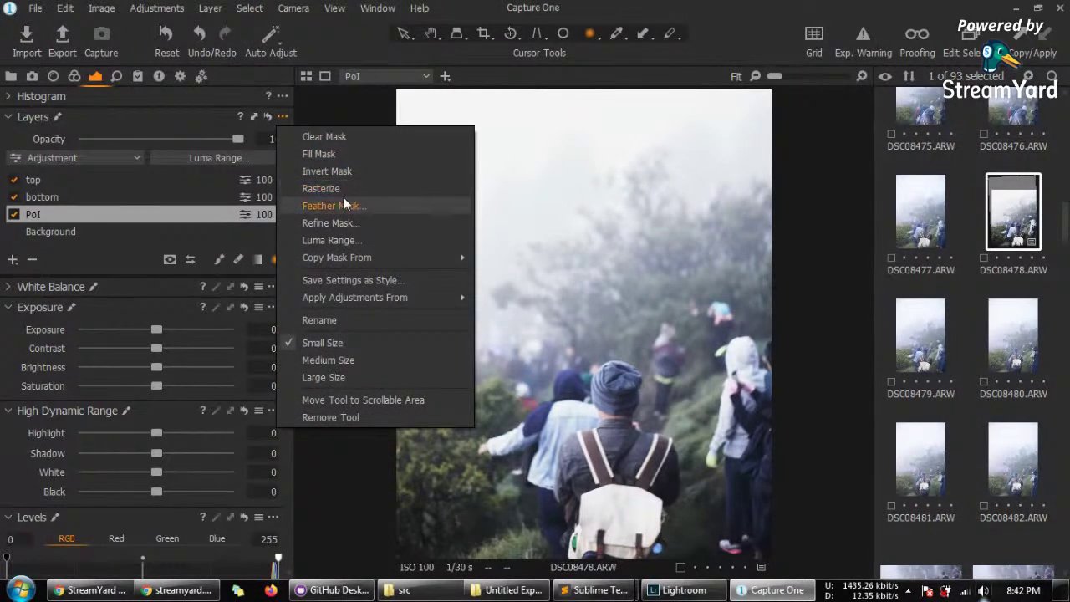
click(343, 171)
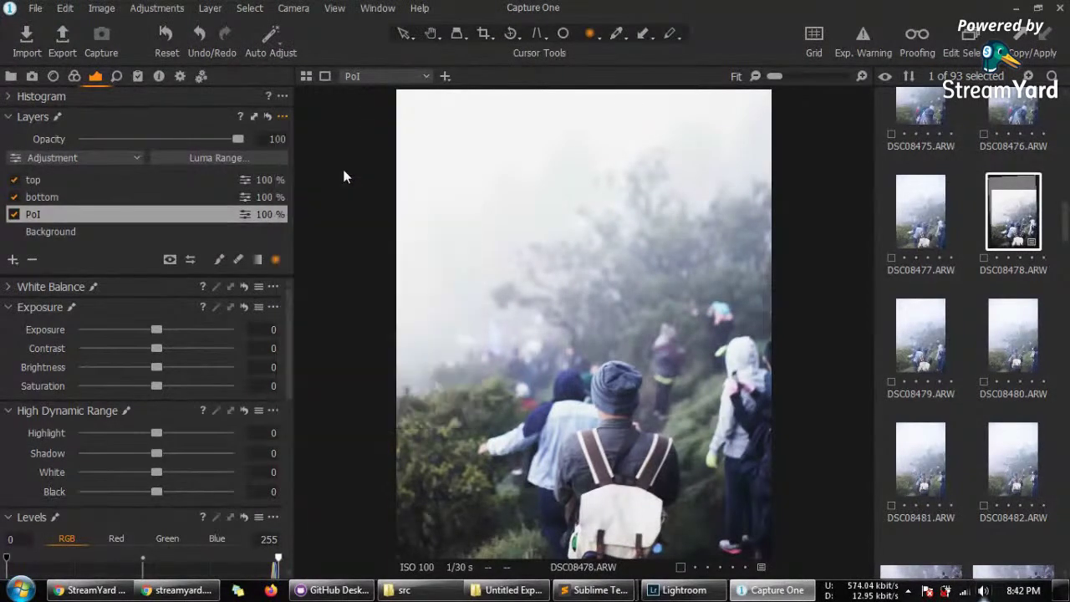
click(623, 460)
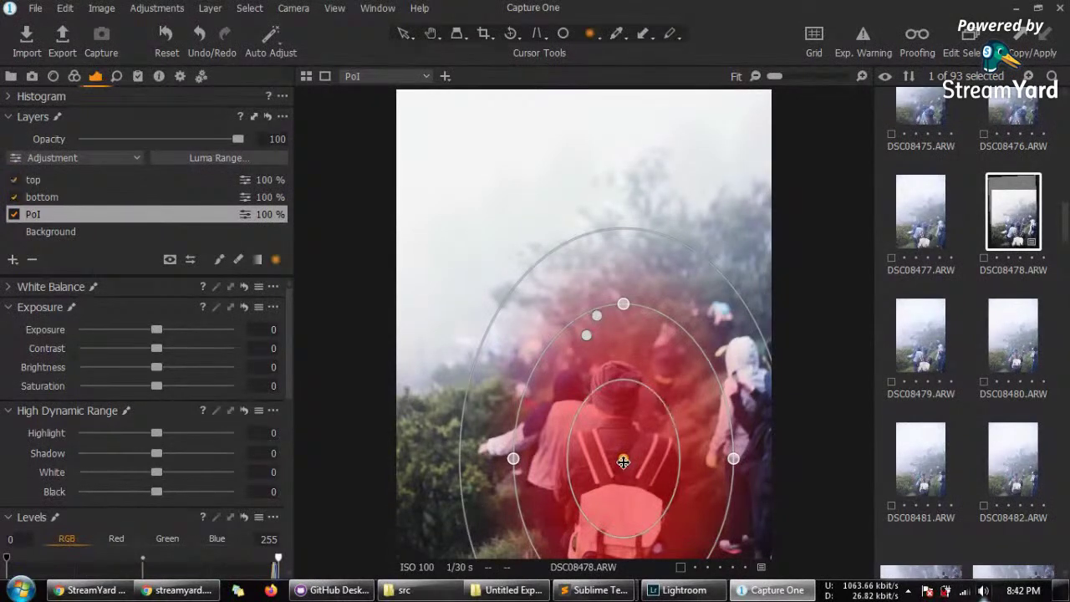
click(284, 116)
click(334, 172)
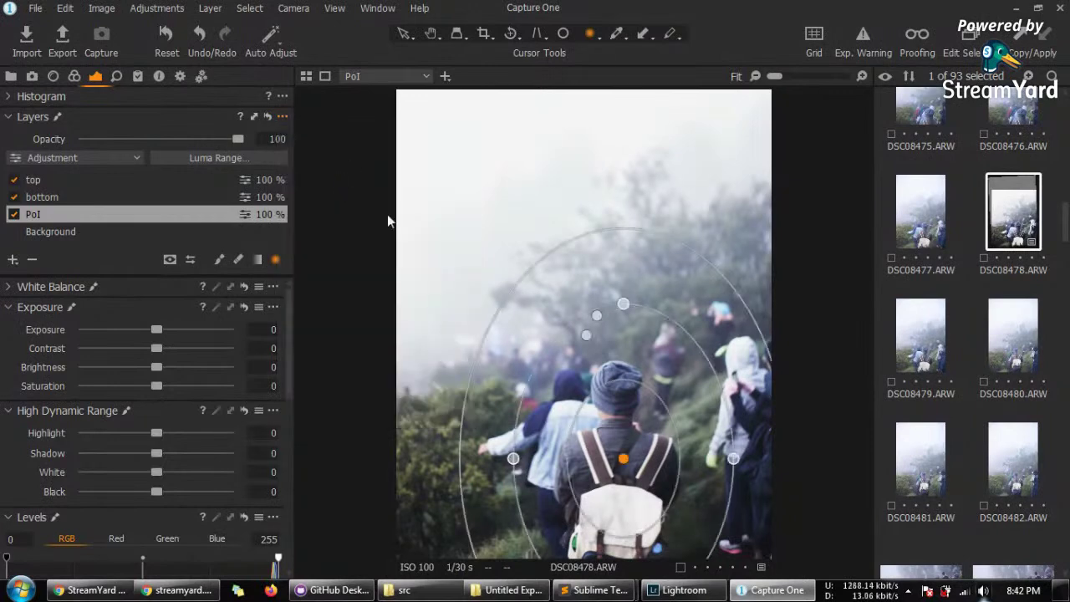
click(622, 461)
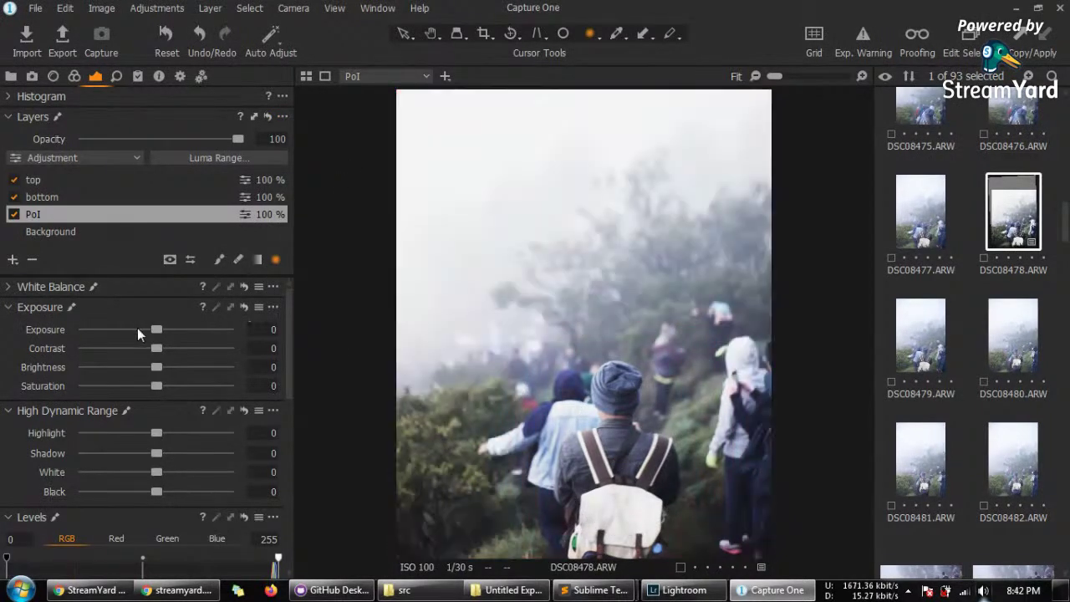
Step: Set the PoI layer's exposure to -0.39 and contrast to -6, and tighten its radial mask around the hiker with a wider, softer falloff
mouse_move(154, 332)
mouse_down()
mouse_move(139, 331)
mouse_move(149, 333)
mouse_move(146, 350)
mouse_up()
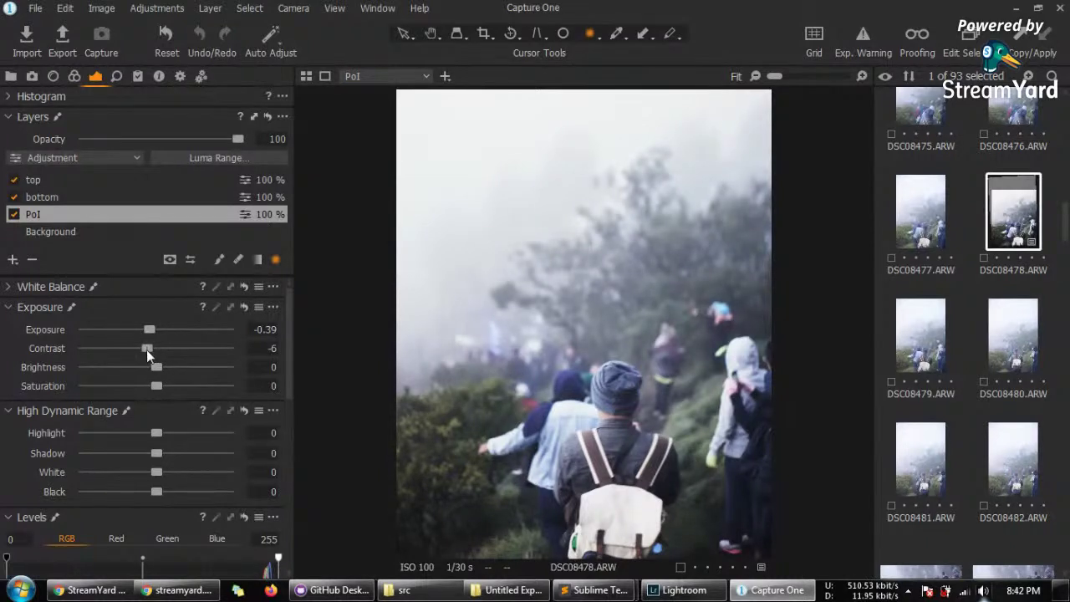
drag(626, 328, 630, 353)
drag(518, 465, 541, 467)
drag(631, 314, 632, 344)
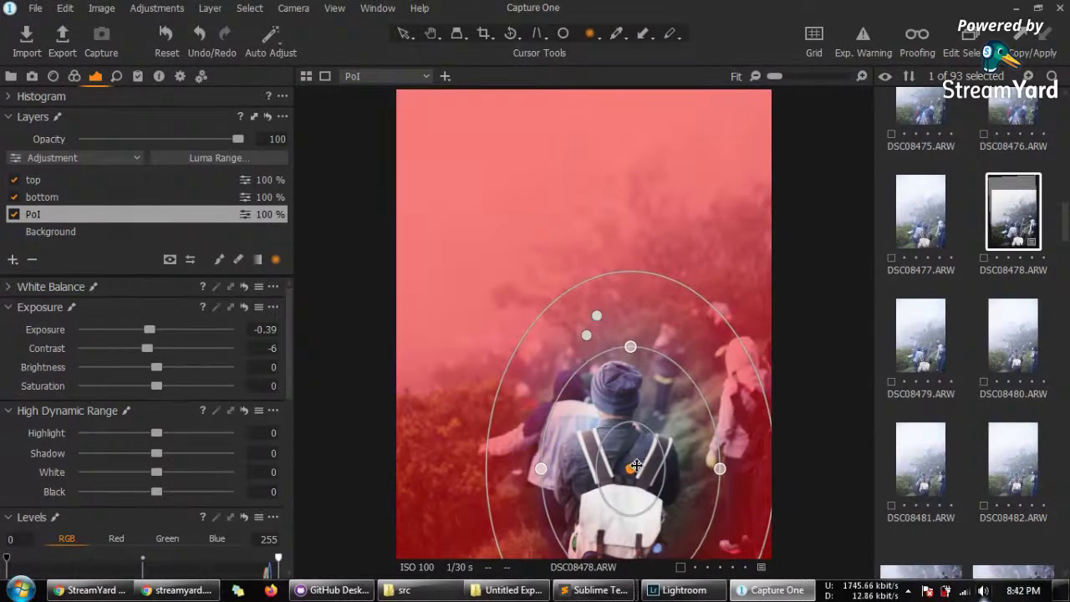
drag(661, 468, 645, 473)
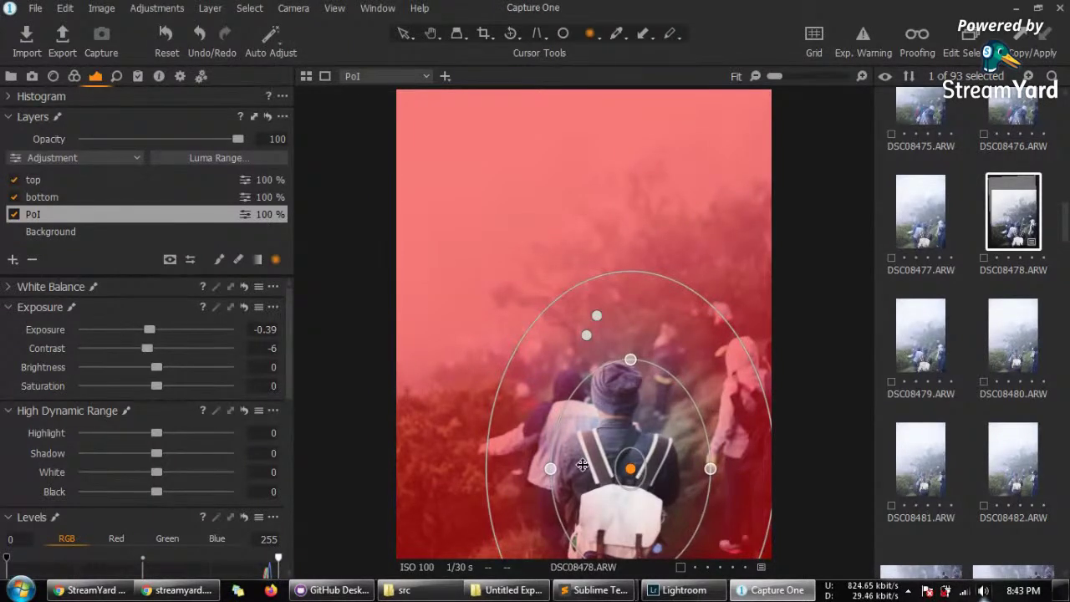
drag(488, 451, 437, 447)
drag(523, 466, 542, 466)
drag(637, 321, 630, 344)
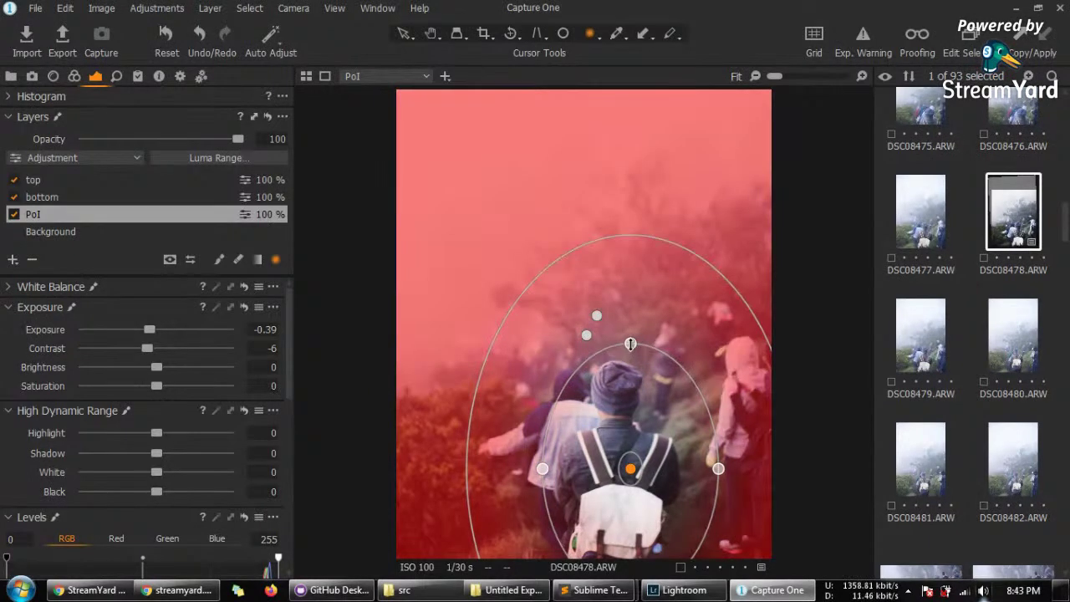
drag(566, 470, 605, 465)
click(471, 460)
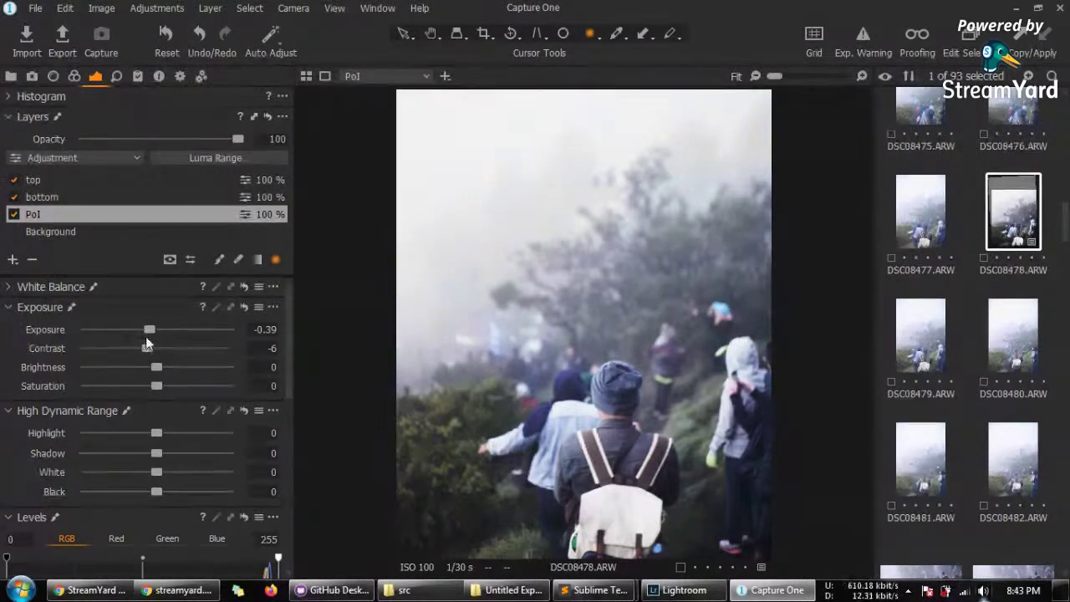
drag(288, 315, 289, 330)
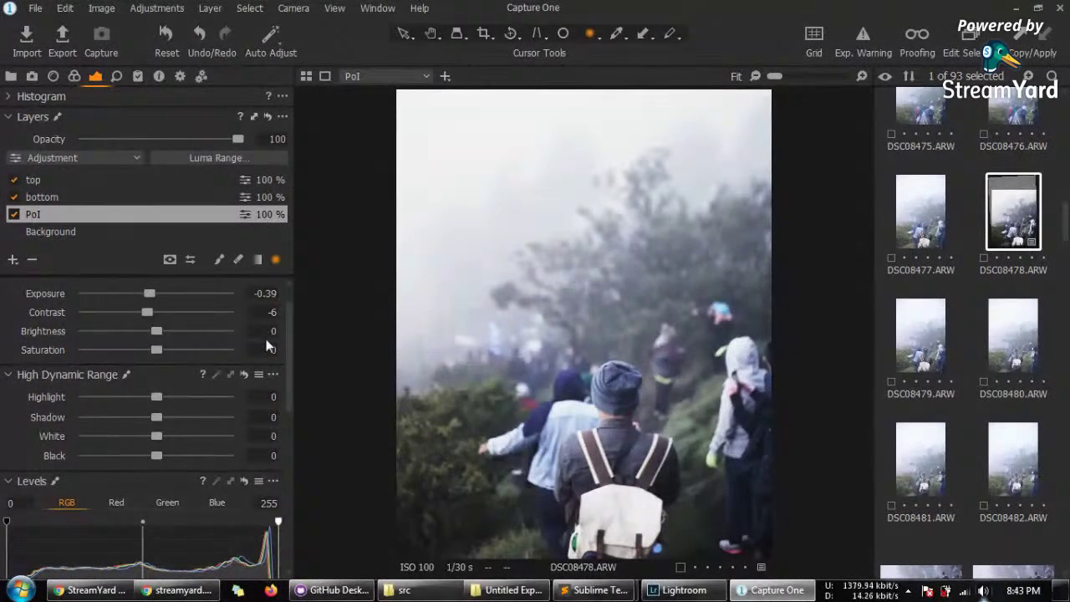
Step: Set the PoI layer's saturation to -22 and its opacity to 90
scroll(287, 344, down, 1)
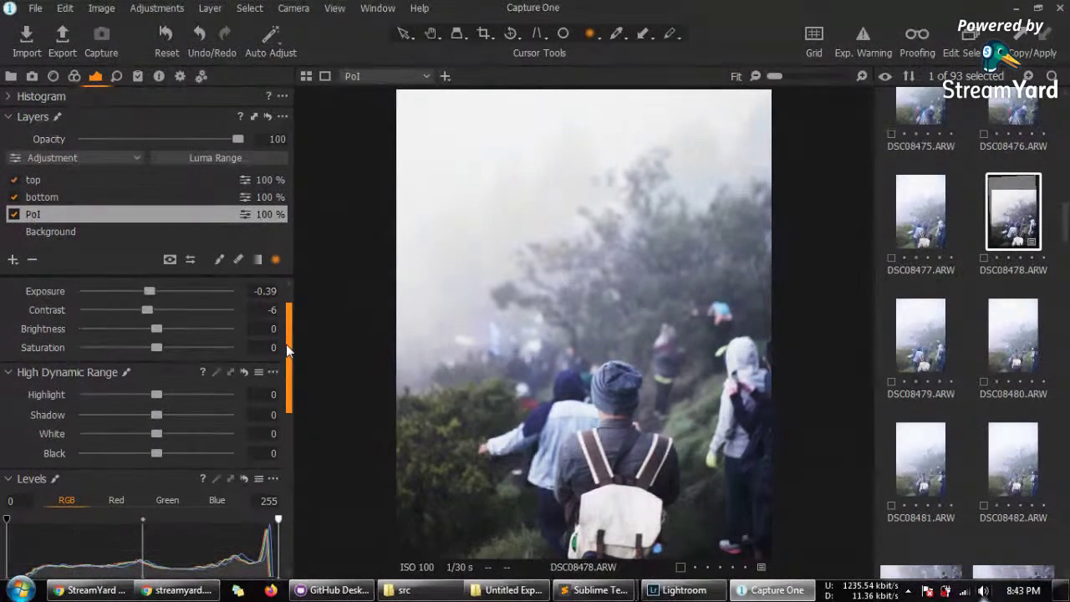
scroll(286, 344, up, 1)
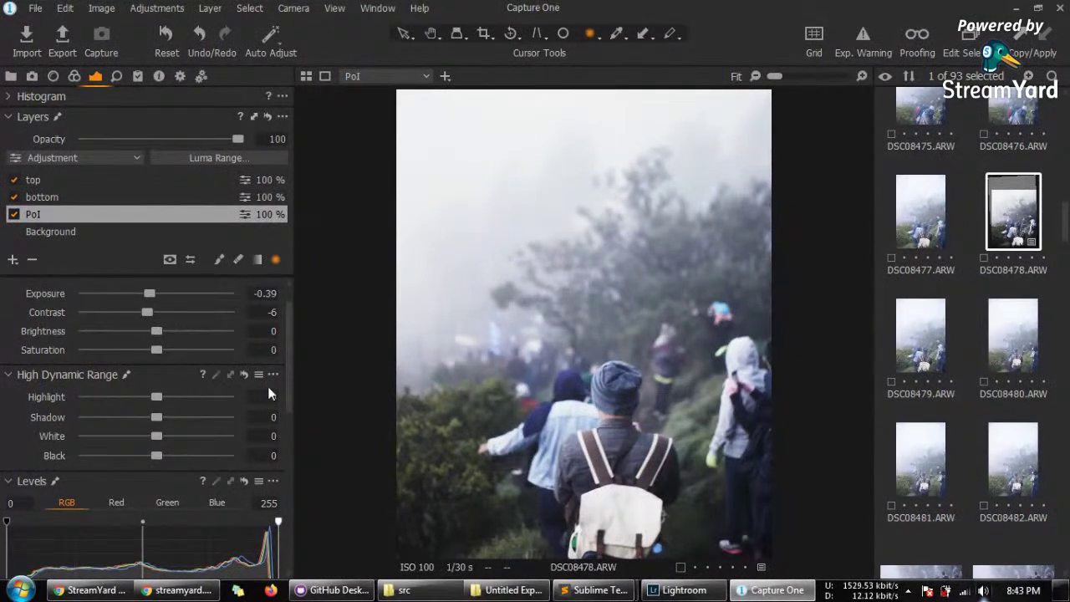
scroll(290, 373, down, 1)
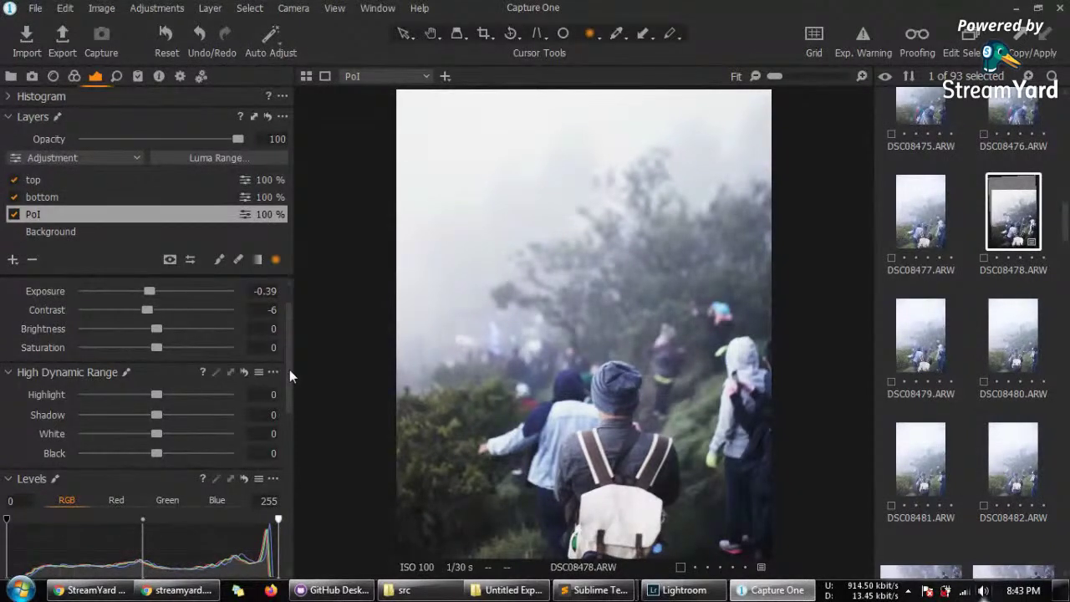
drag(630, 468, 548, 372)
scroll(293, 346, up, 2)
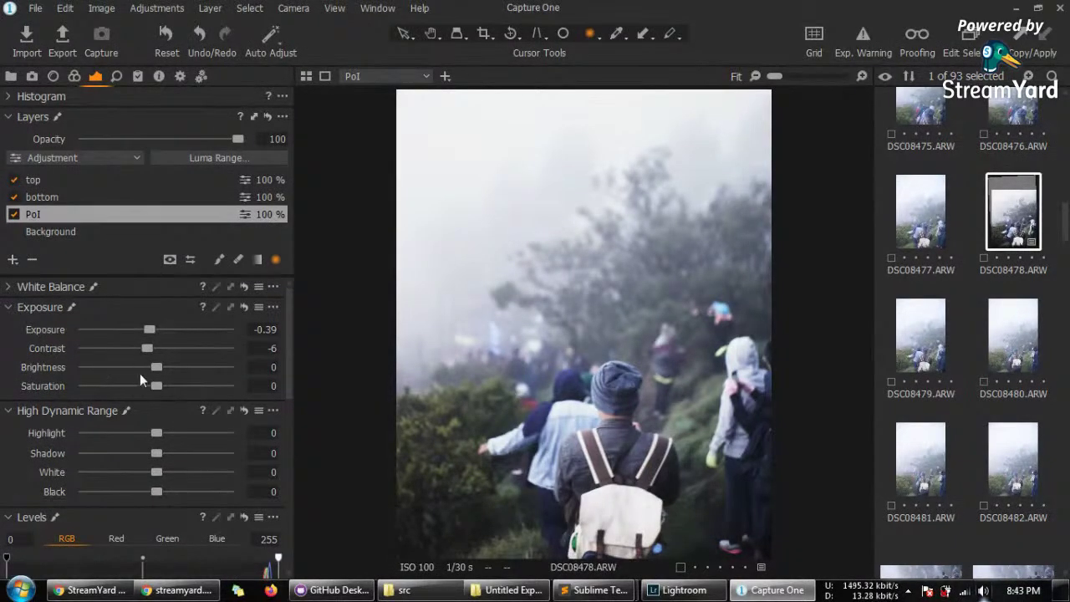
mouse_move(156, 386)
mouse_down()
mouse_move(124, 387)
mouse_move(138, 386)
mouse_up()
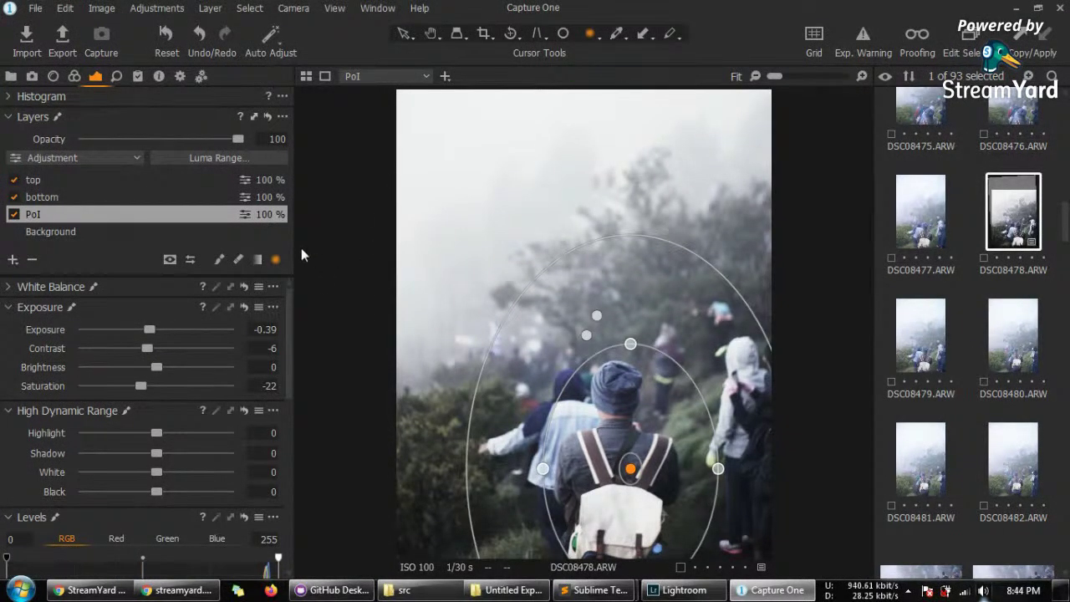
drag(290, 309, 310, 268)
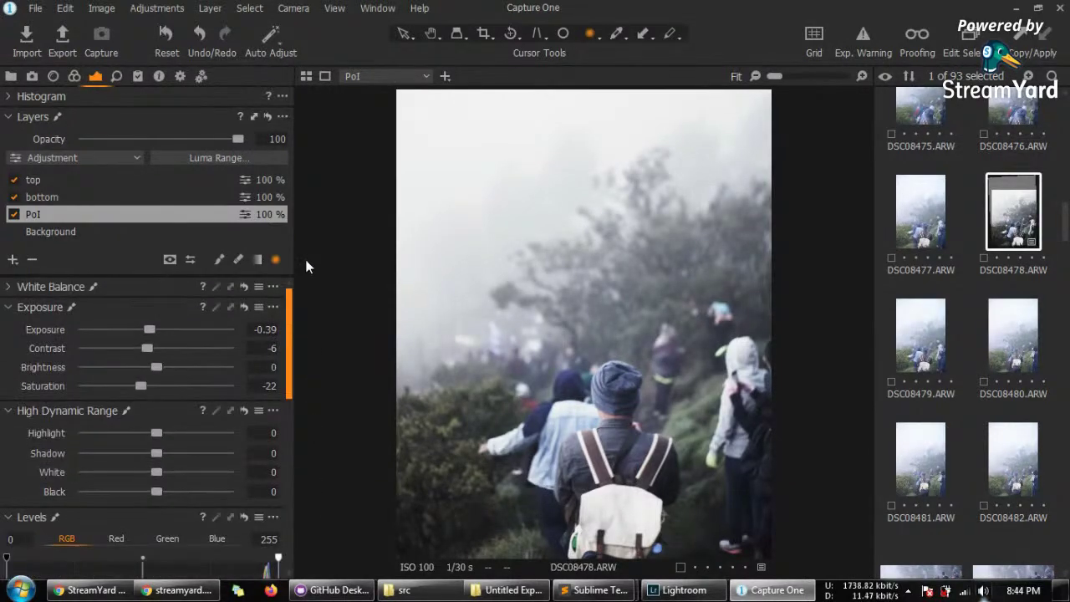
mouse_move(234, 138)
mouse_down()
mouse_move(207, 139)
mouse_move(224, 136)
mouse_up()
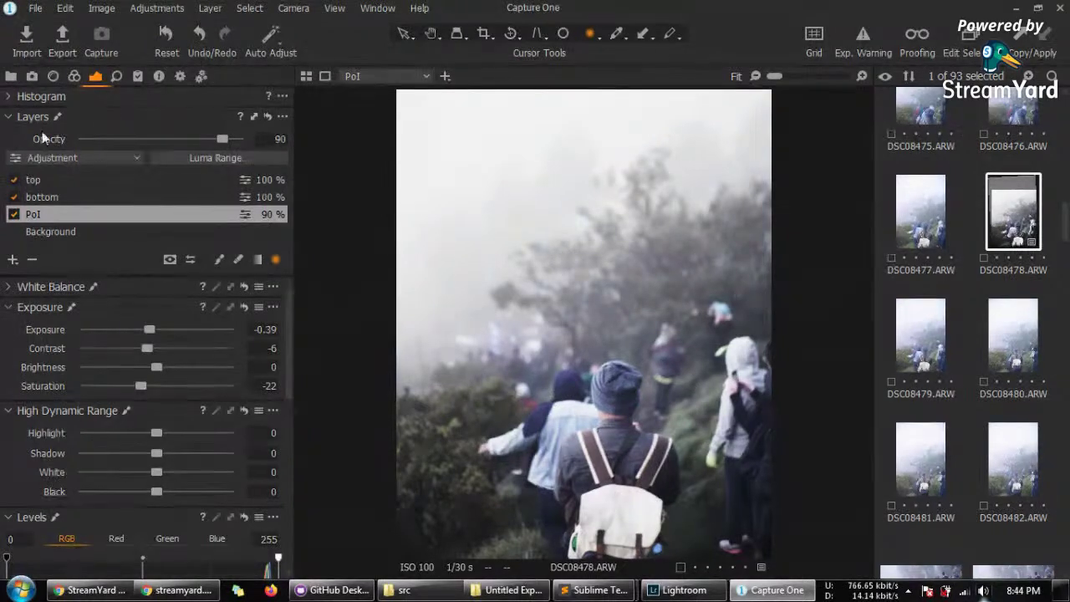
Step: Select the Background layer and examine the ICC profile choices in its Base Characteristics
click(75, 77)
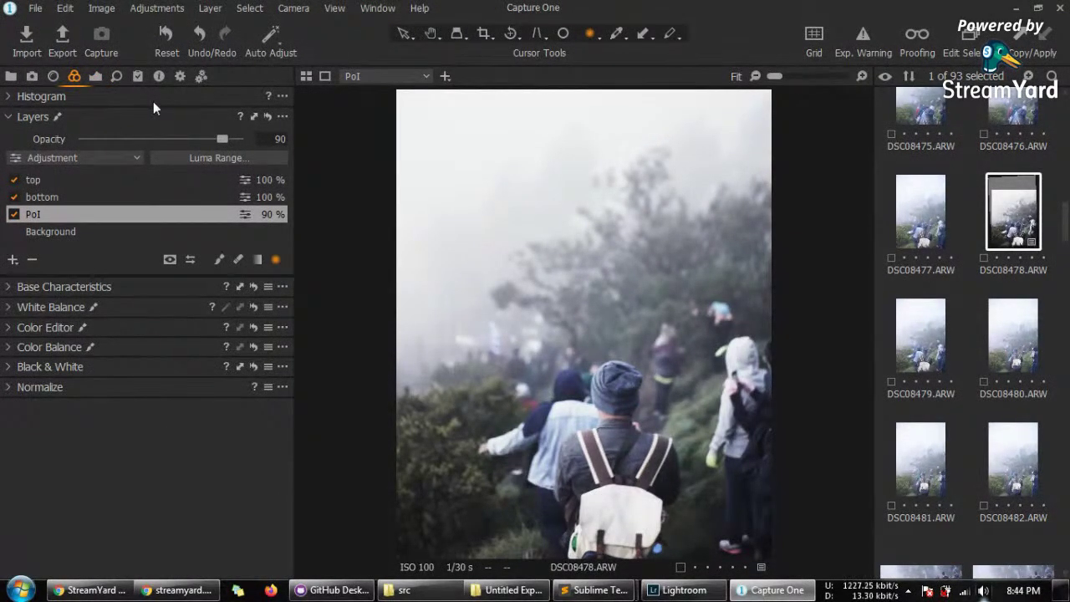
click(90, 231)
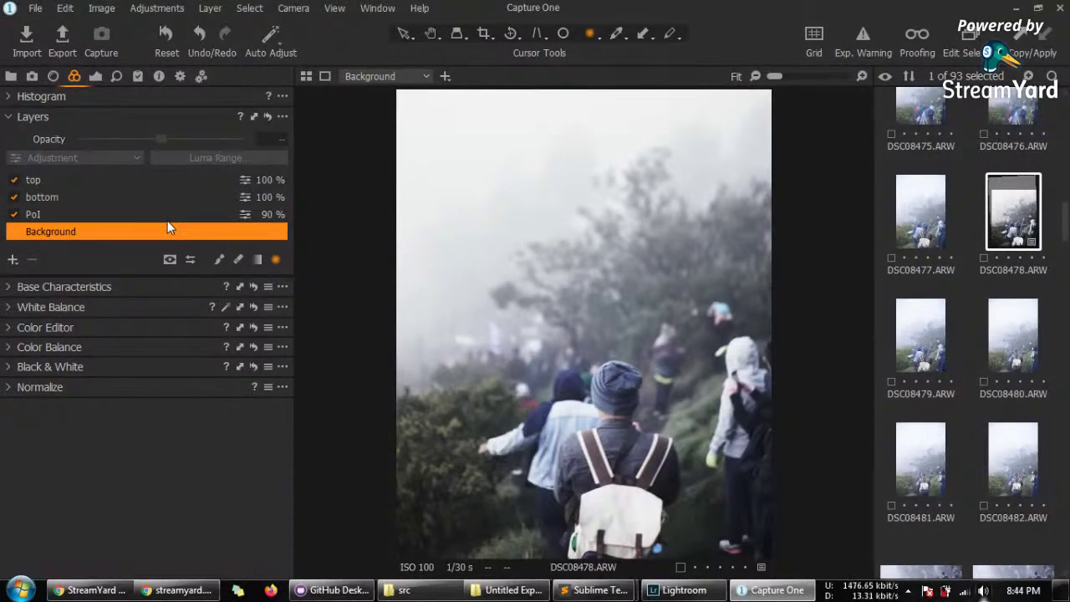
click(52, 288)
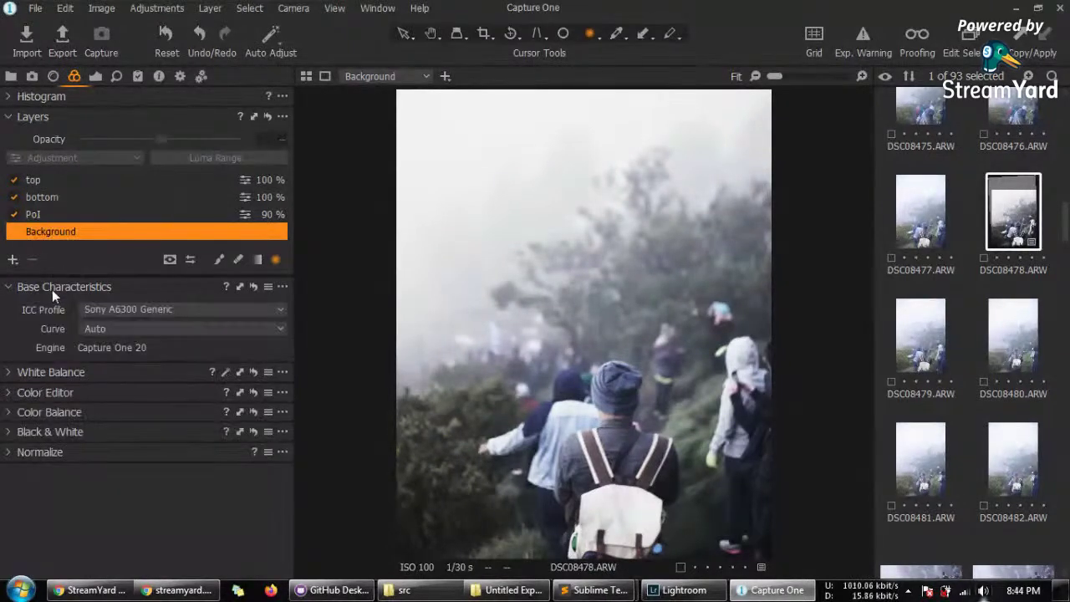
click(32, 116)
click(38, 116)
click(166, 308)
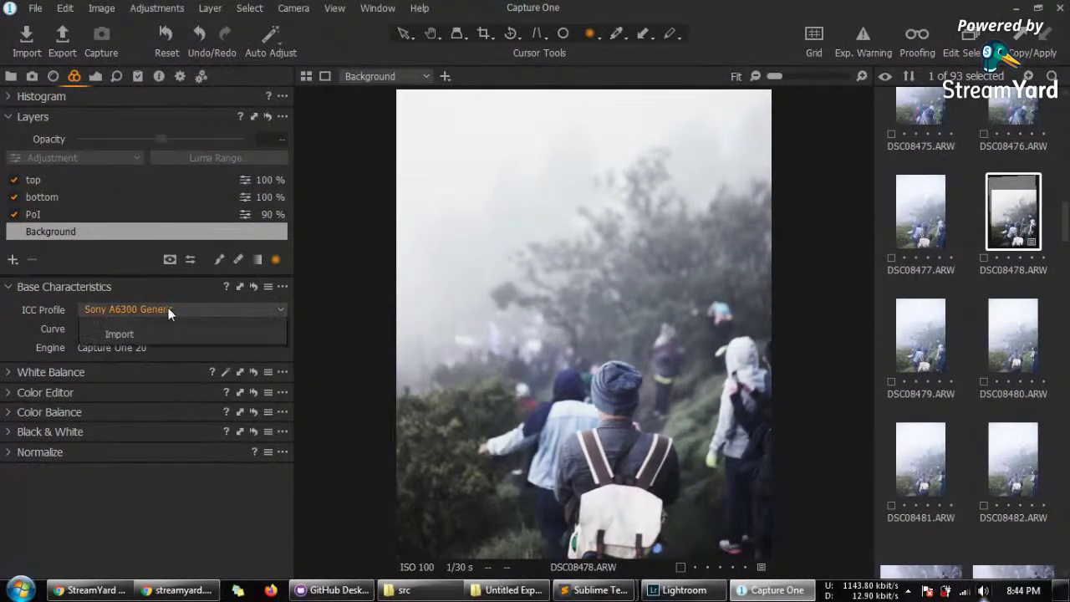
click(185, 311)
click(183, 312)
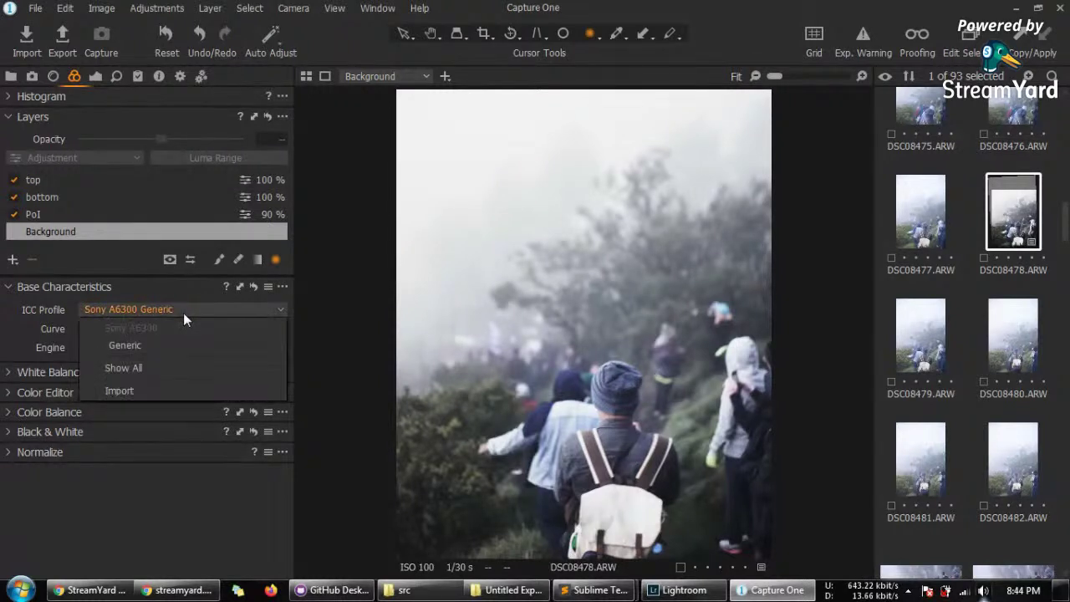
click(183, 313)
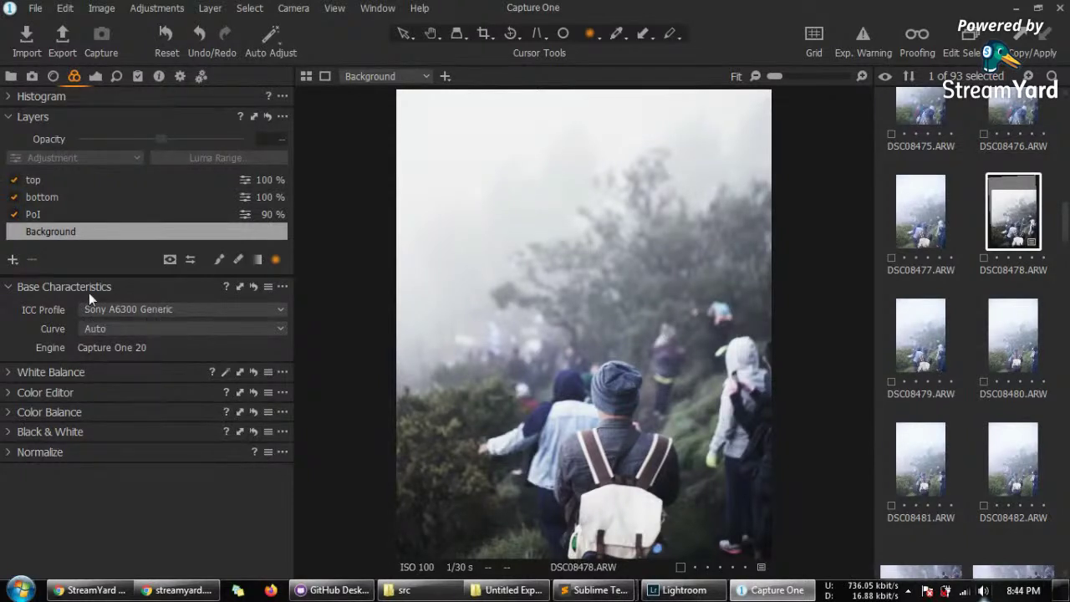
click(214, 312)
click(214, 312)
click(12, 287)
Step: Set the Background layer's white balance to 6638 Kelvin with a tint of 0.1
click(80, 306)
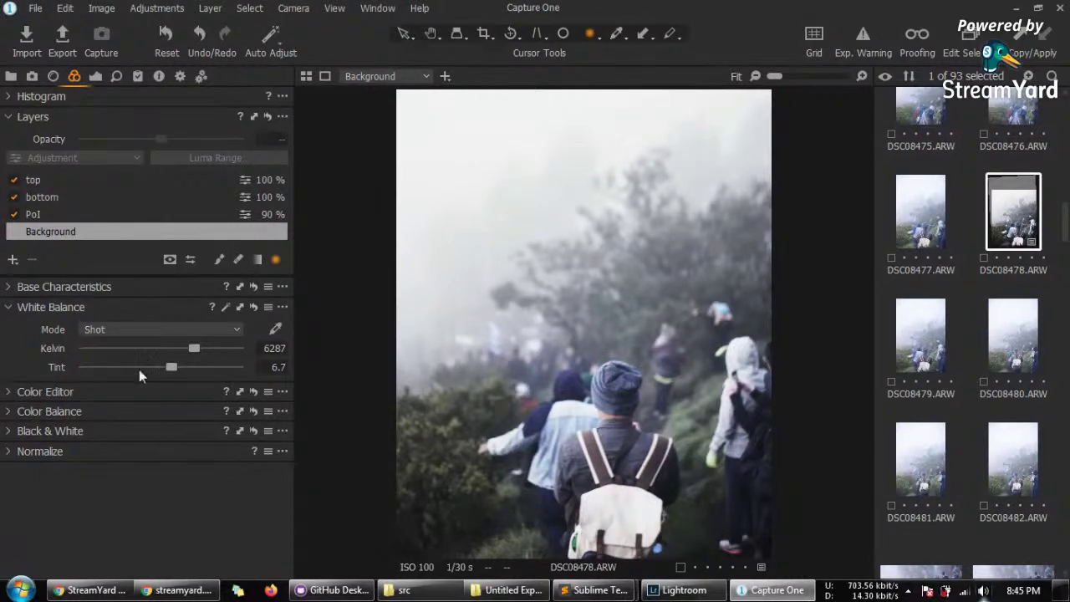
mouse_move(193, 349)
mouse_down()
mouse_move(173, 355)
mouse_move(191, 355)
mouse_up()
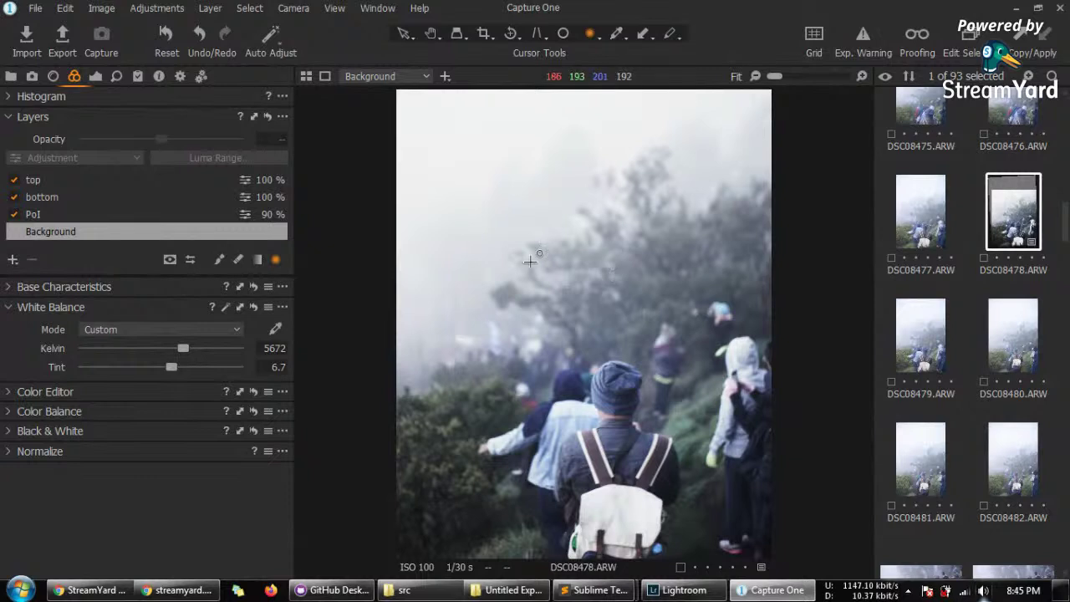
mouse_move(185, 347)
mouse_down()
mouse_move(214, 345)
mouse_move(187, 345)
mouse_up()
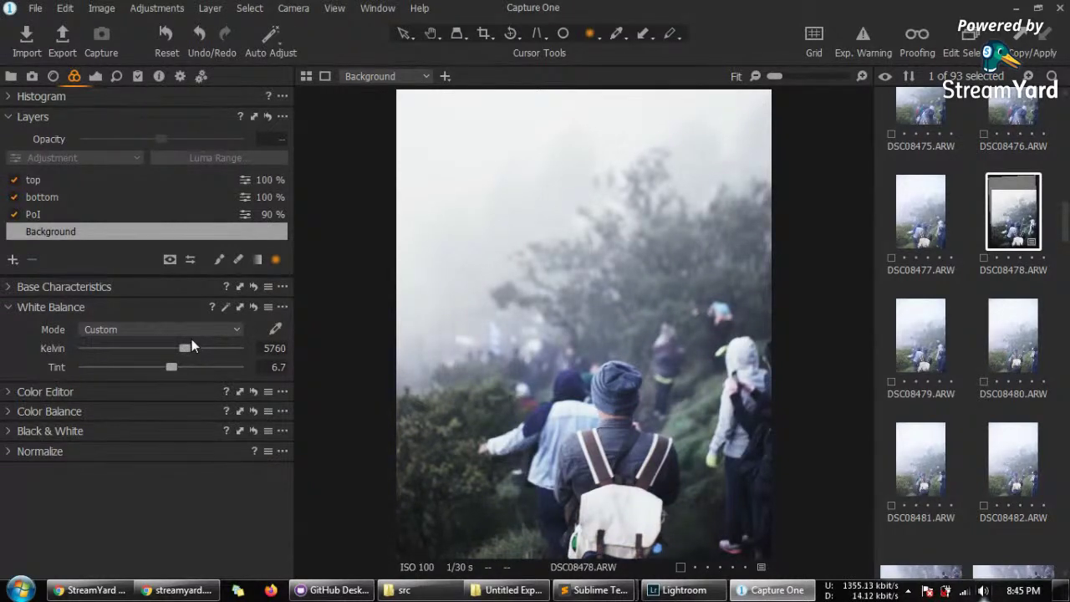
click(188, 349)
drag(188, 347, 211, 347)
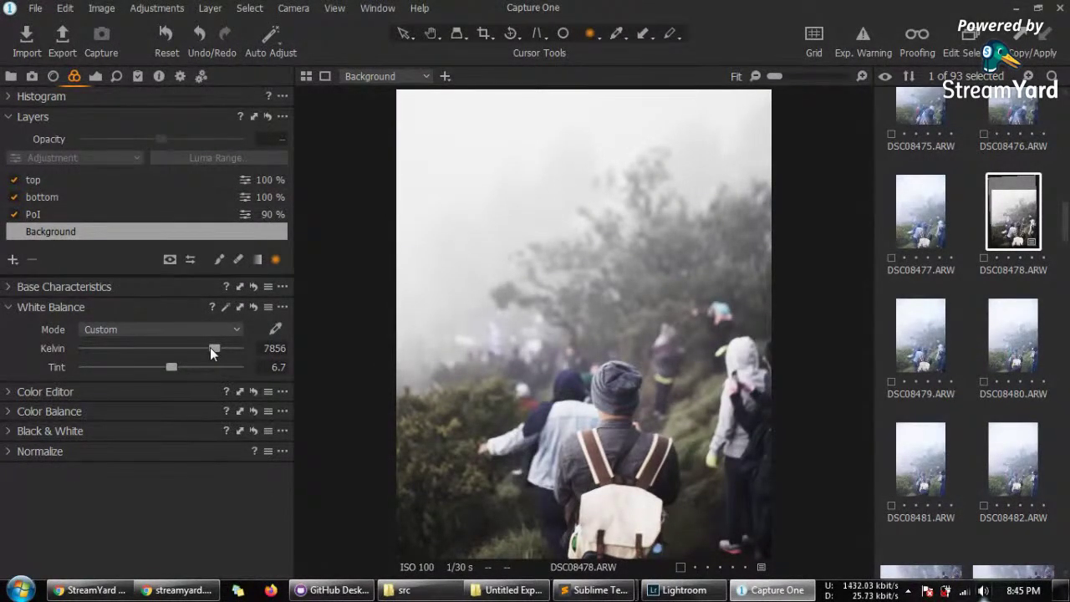
drag(210, 347, 160, 367)
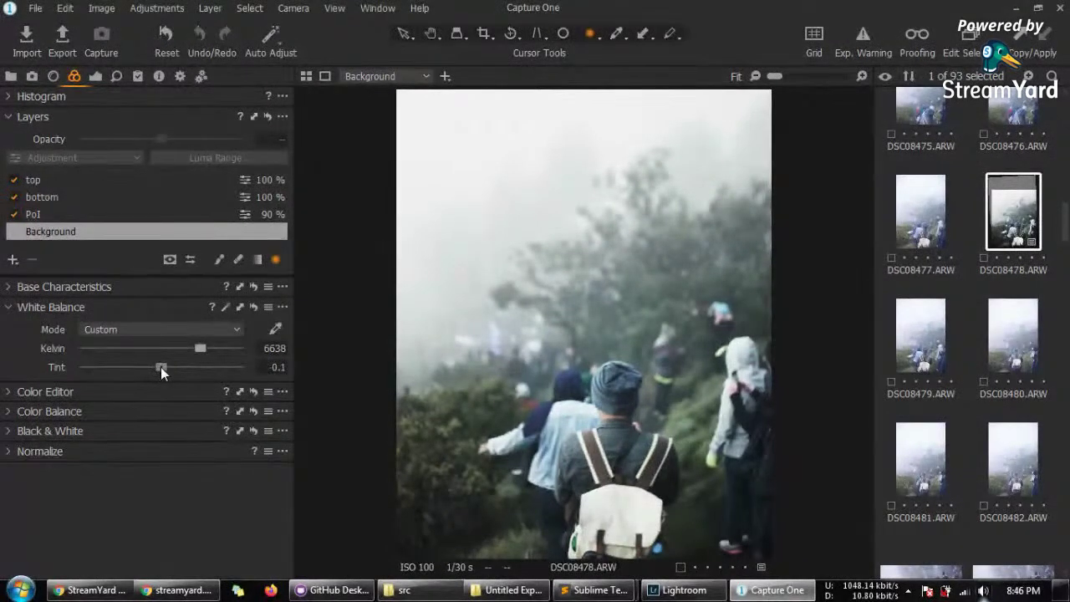
Step: Look through the basic Color Editor's ranges from red to blue and return to red
click(72, 396)
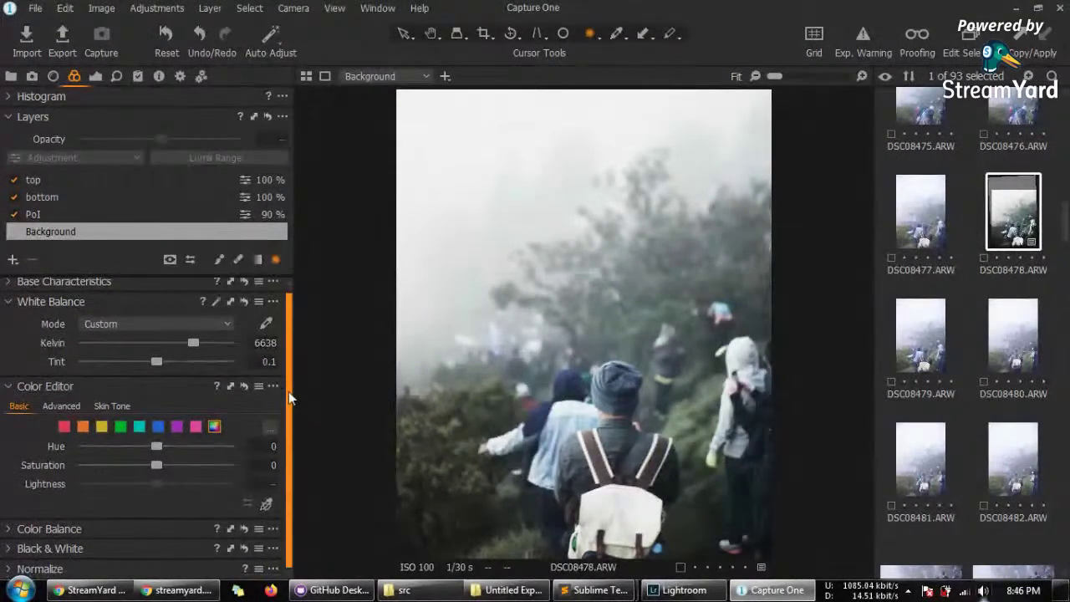
click(64, 426)
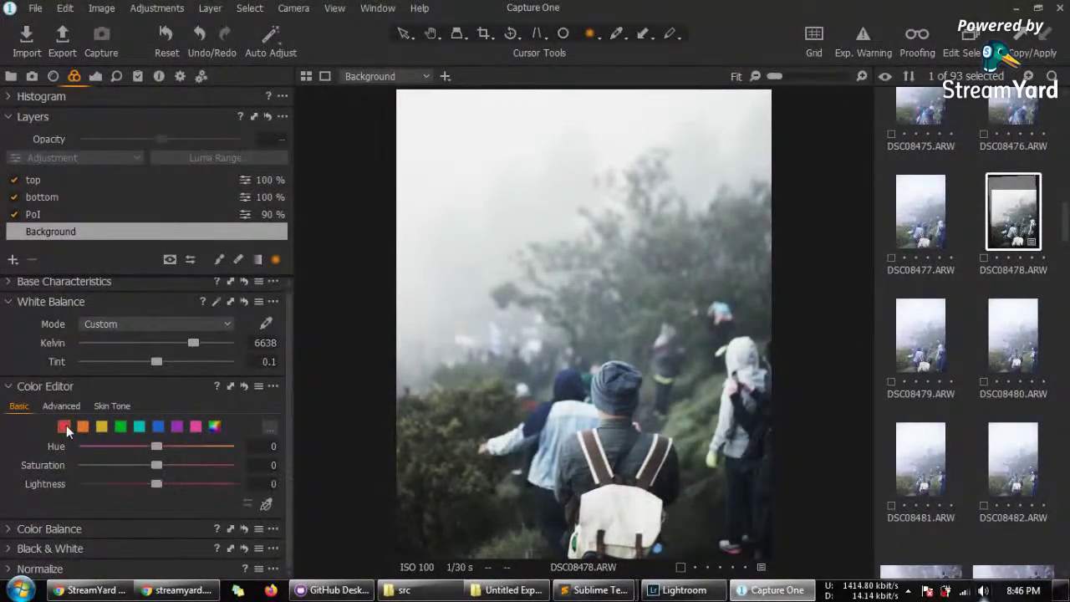
click(82, 426)
click(66, 425)
click(82, 425)
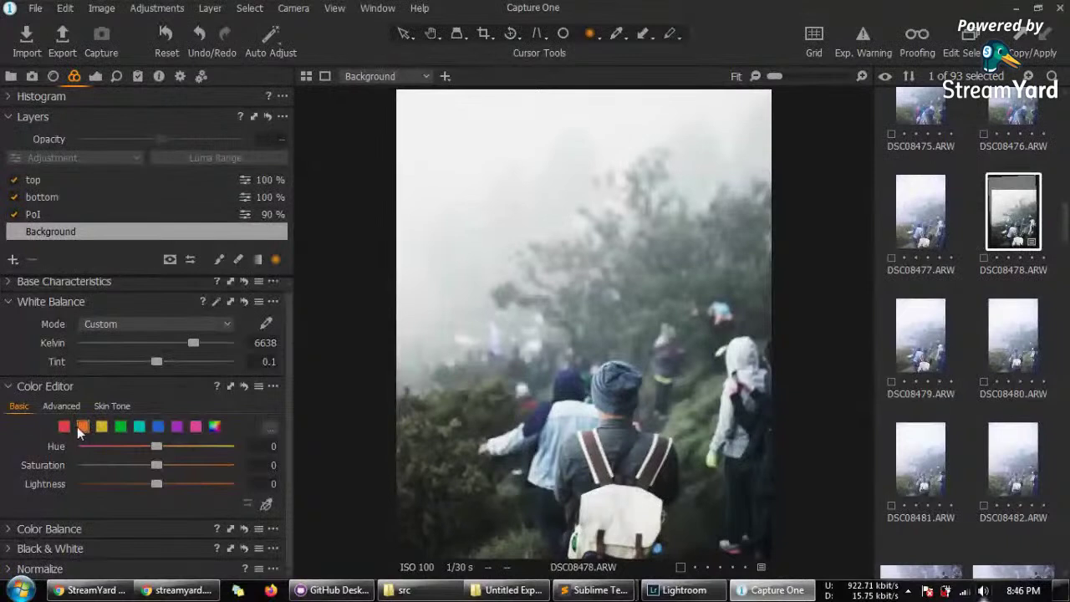
click(102, 426)
click(119, 427)
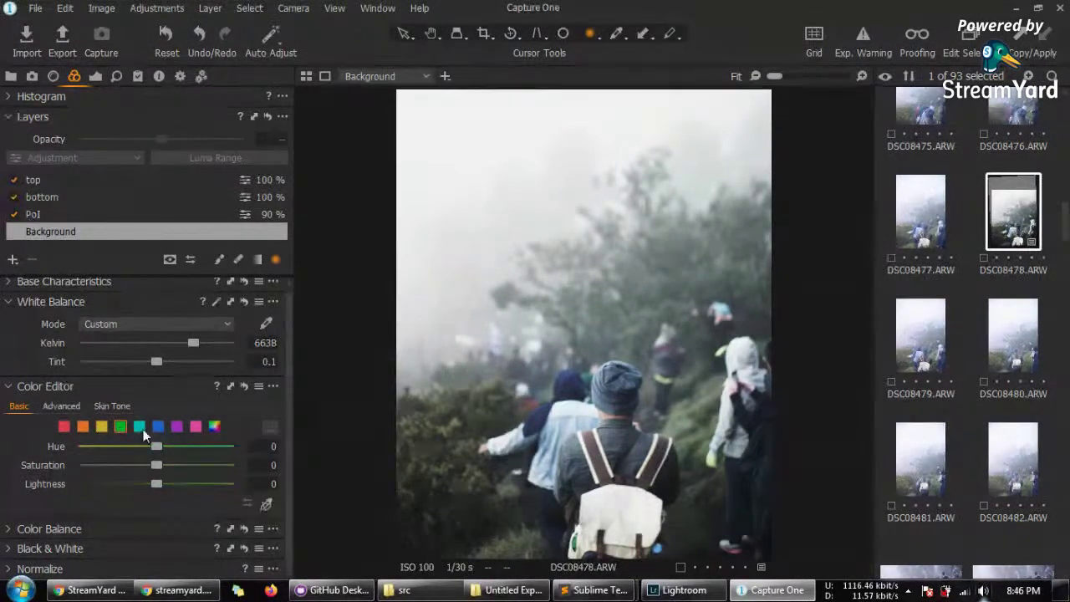
click(141, 428)
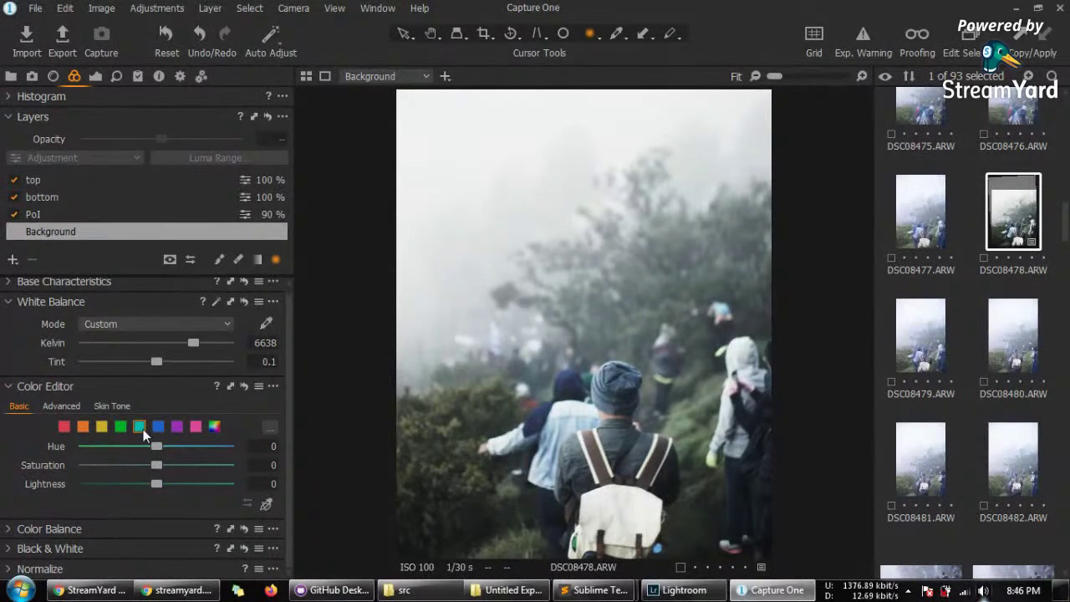
click(158, 427)
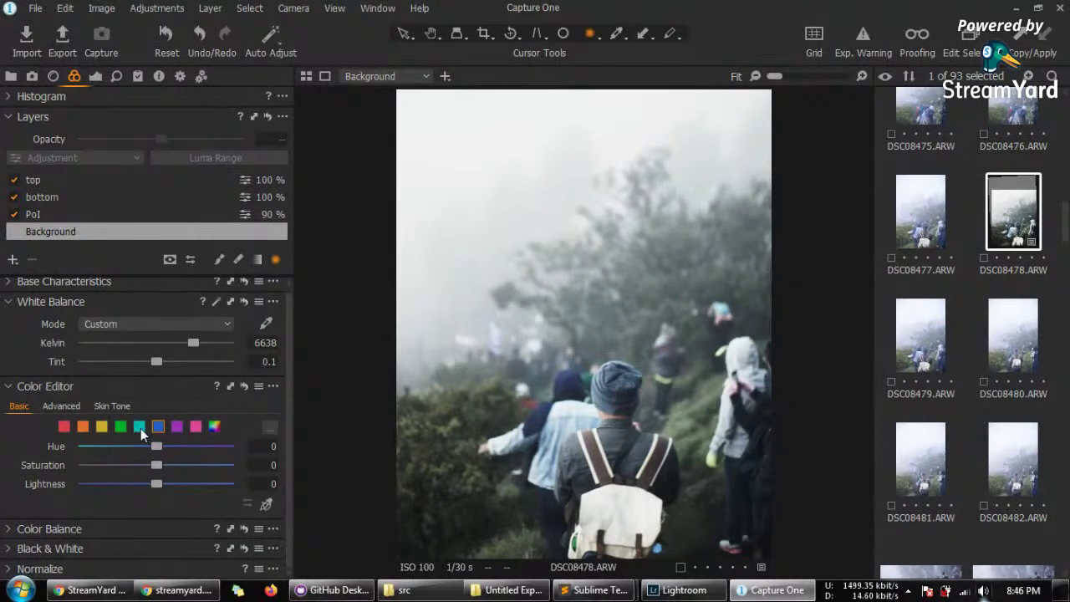
click(140, 428)
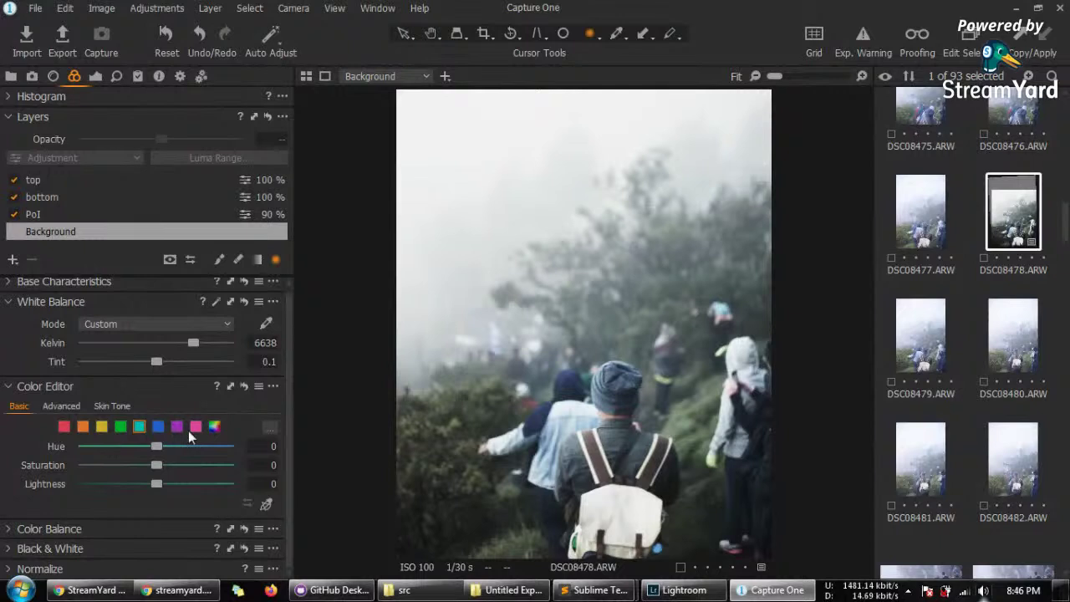
click(63, 426)
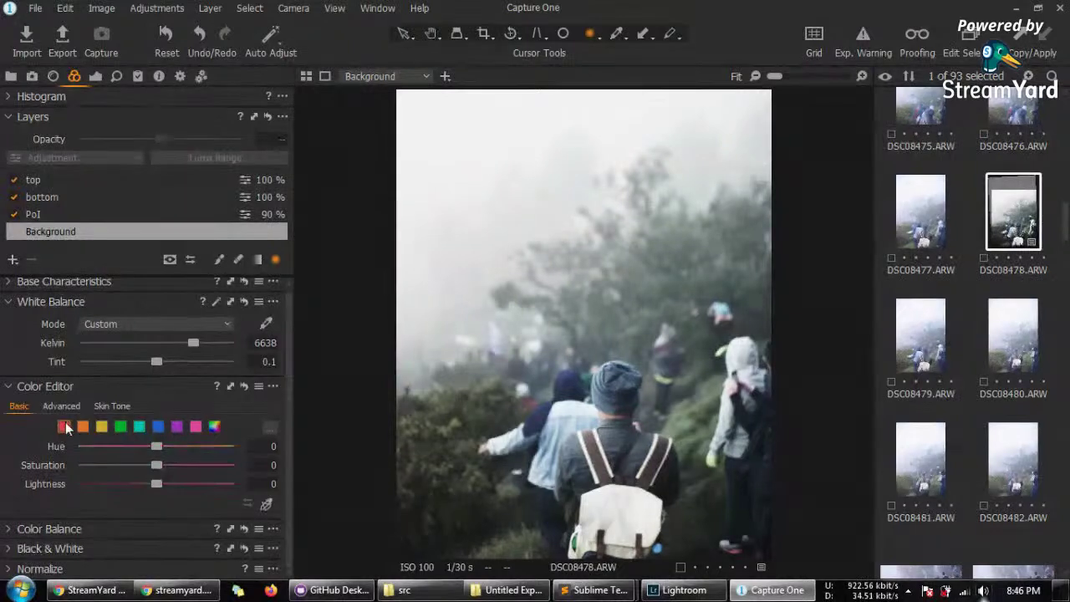
Step: Activate the Color Editor's direct picker and sample the green bushes and the dark blue hood in the photo
click(268, 505)
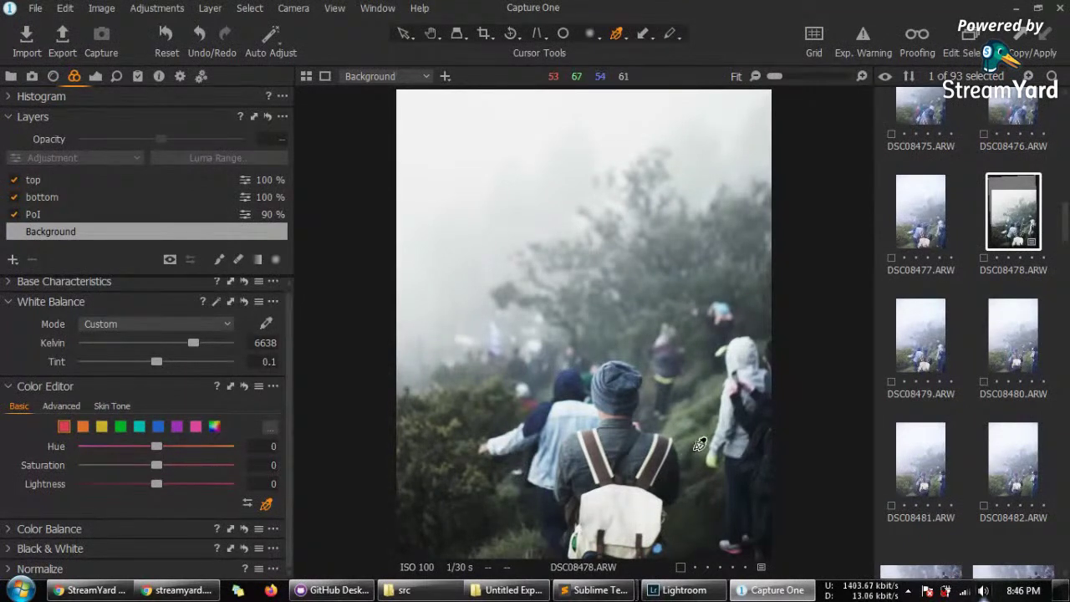
click(461, 416)
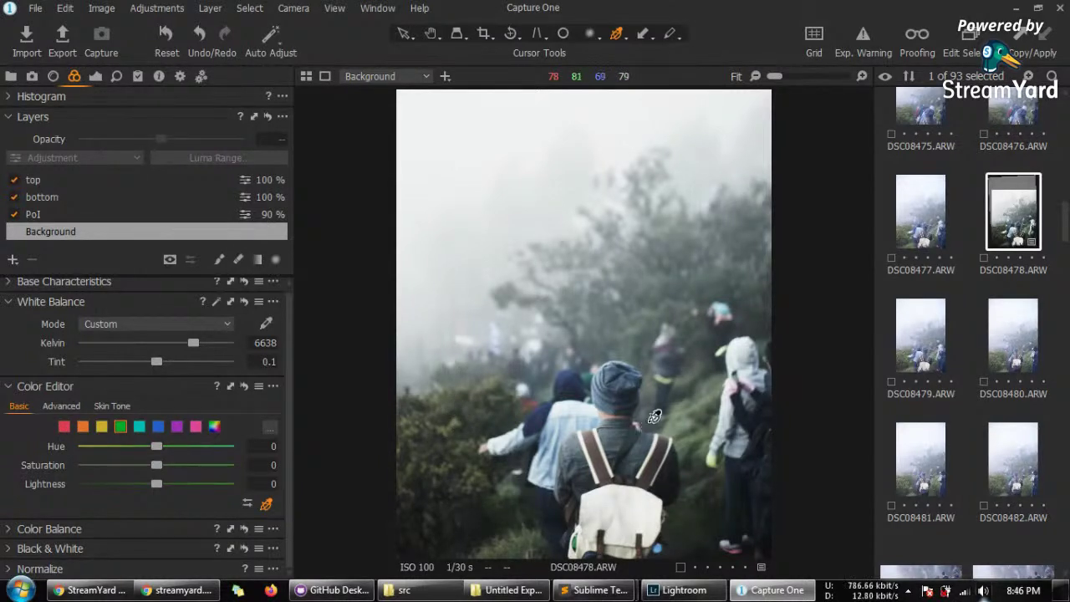
click(576, 379)
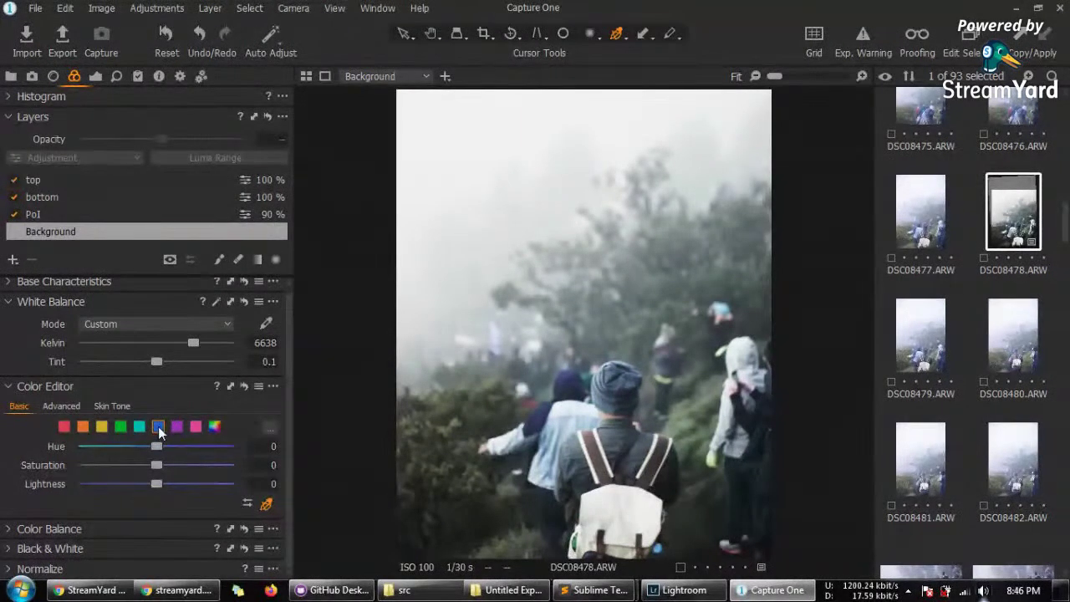
click(696, 423)
Step: Sample the bushes and set the green range to hue 7.5, saturation -18.6 and lightness 32.4 after trying both saturation extremes
click(478, 405)
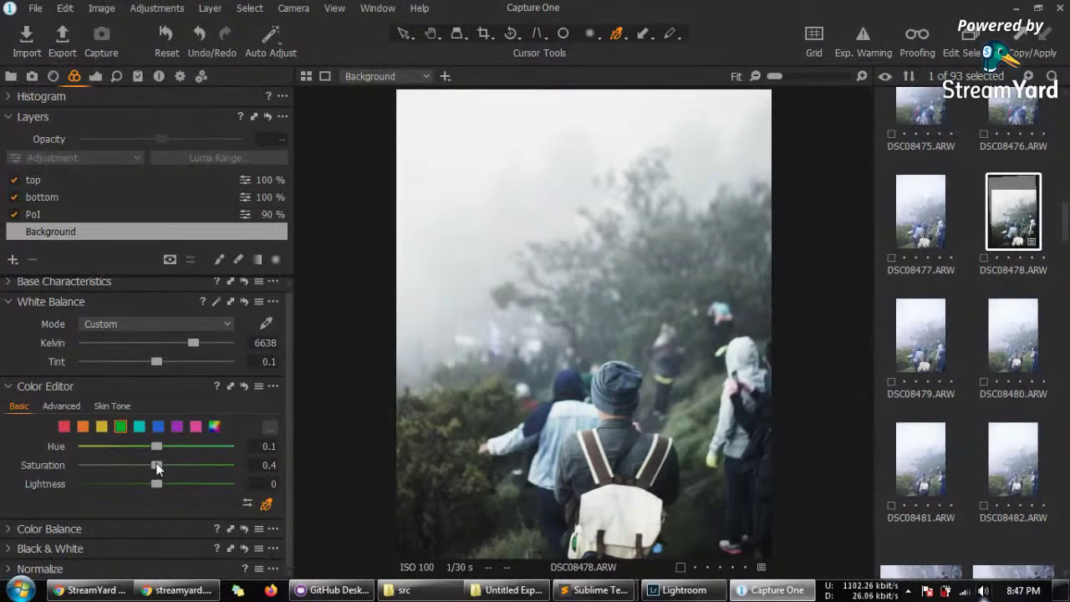
drag(157, 466, 74, 471)
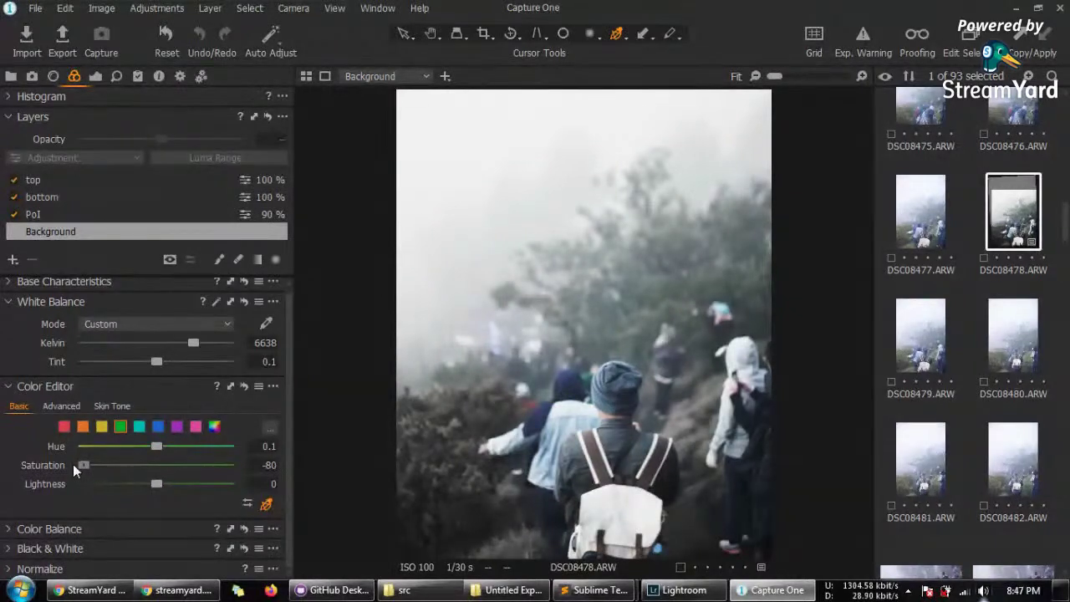
drag(81, 464, 229, 467)
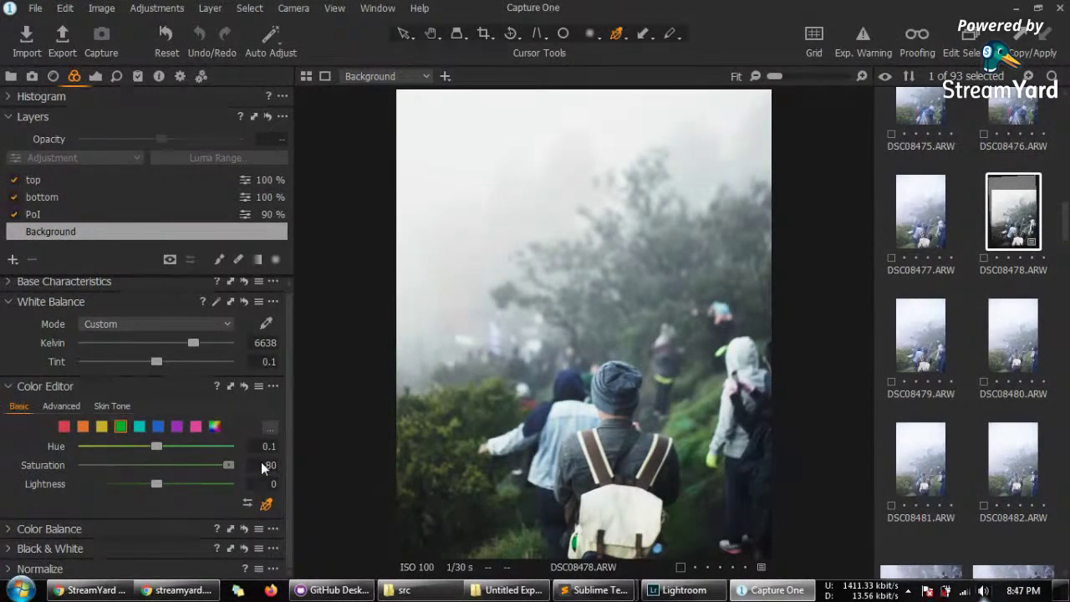
drag(229, 465, 208, 483)
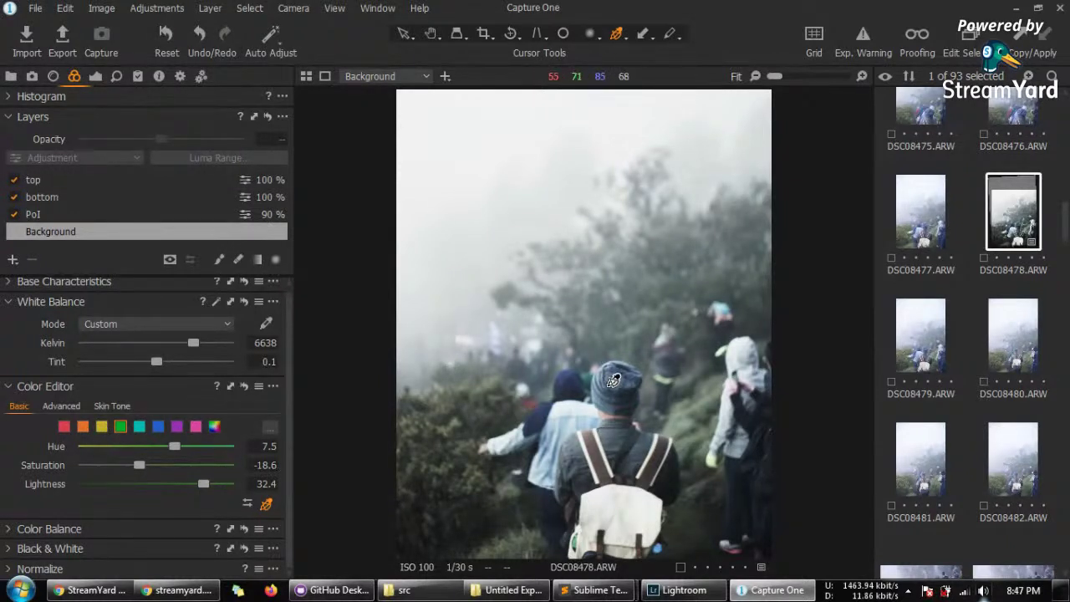
Step: Sample the beanie and neck, setting blue to hue 10.1, saturation 20.8, lightness -4.3 and orange to hue -6.8, saturation 42.4, lightness -17.3
click(629, 385)
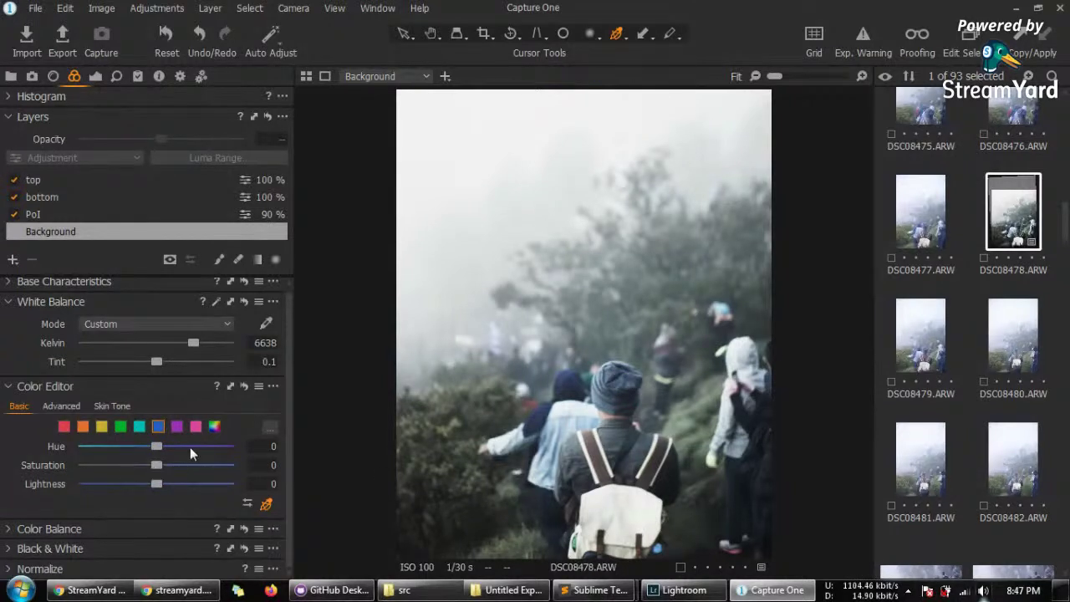
drag(160, 449, 176, 466)
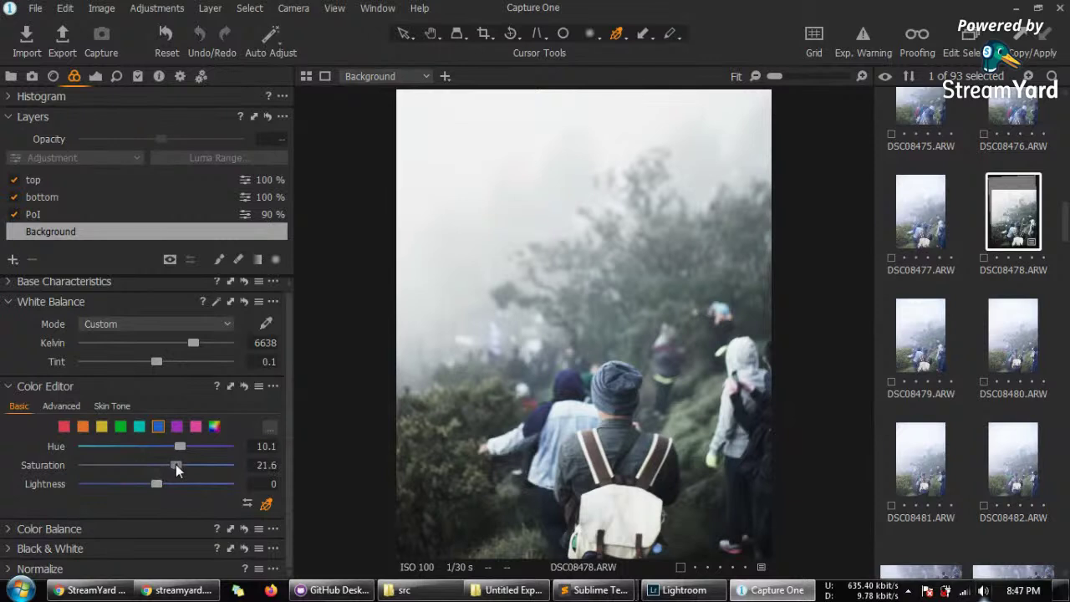
drag(156, 484, 148, 484)
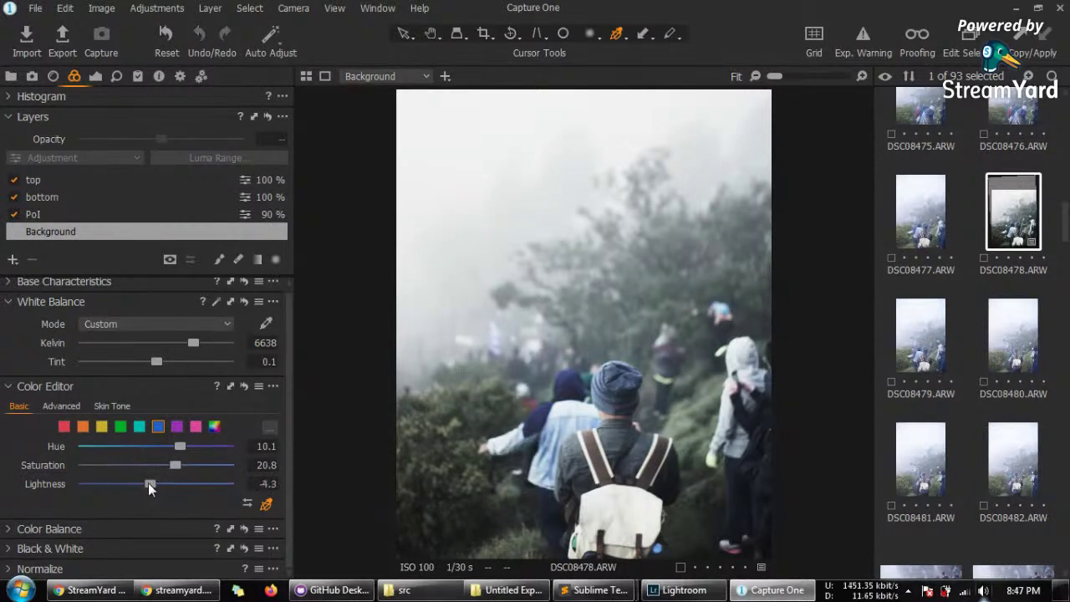
click(612, 411)
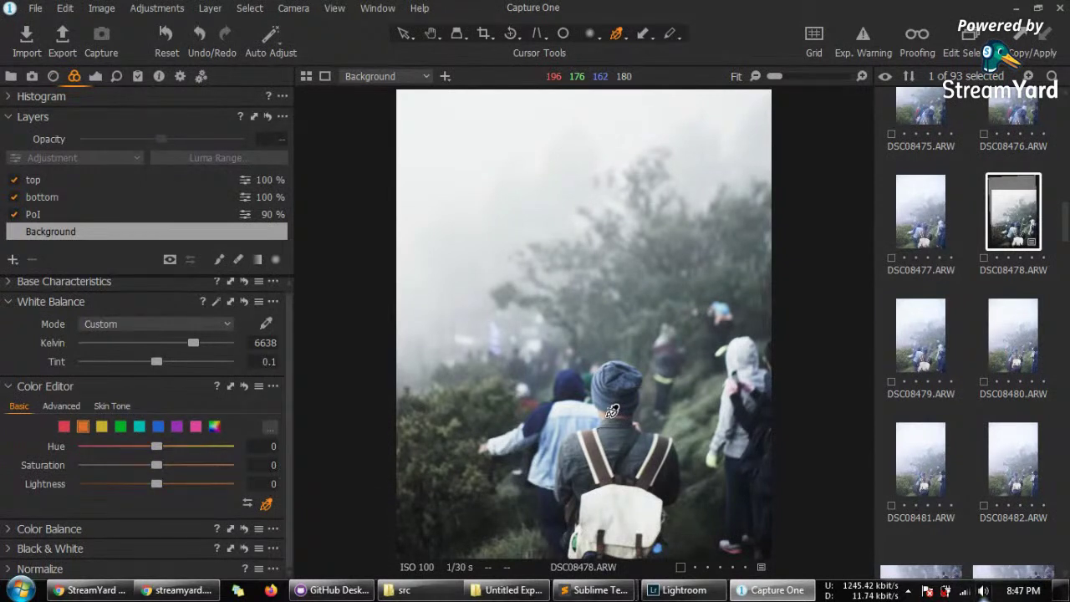
drag(159, 448, 193, 465)
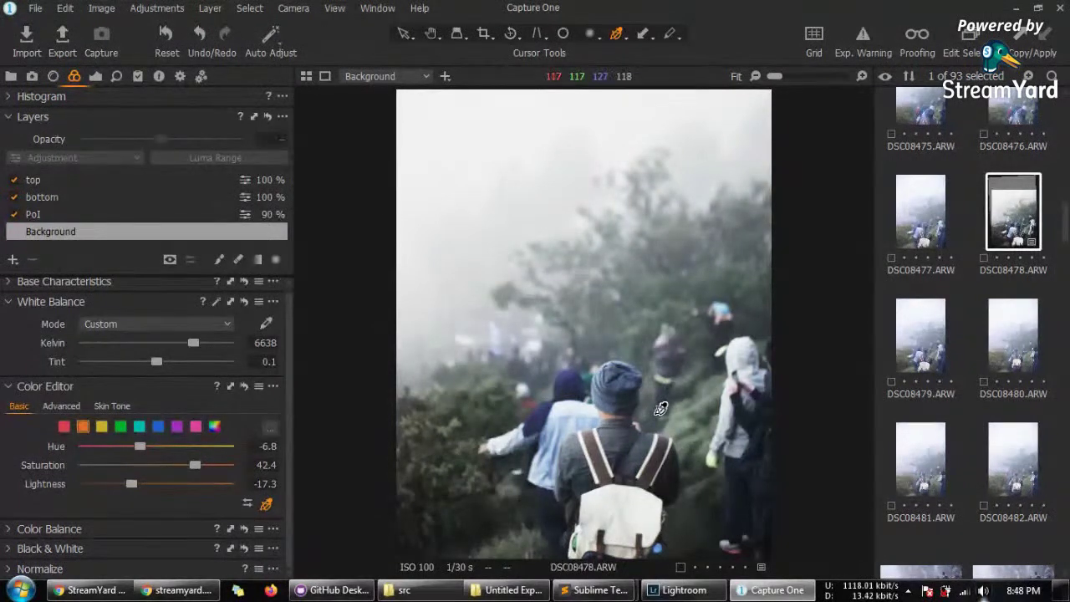
Step: Select DSC08477.ARW and DSC08478.ARW together so the unedited and graded photos can be compared
click(926, 219)
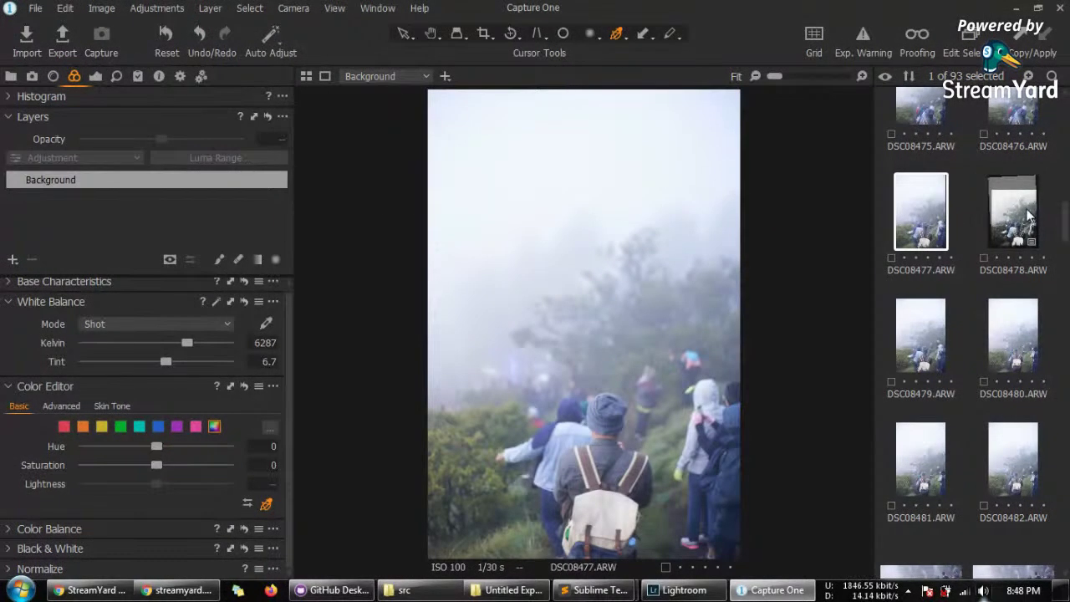
click(1028, 216)
click(947, 207)
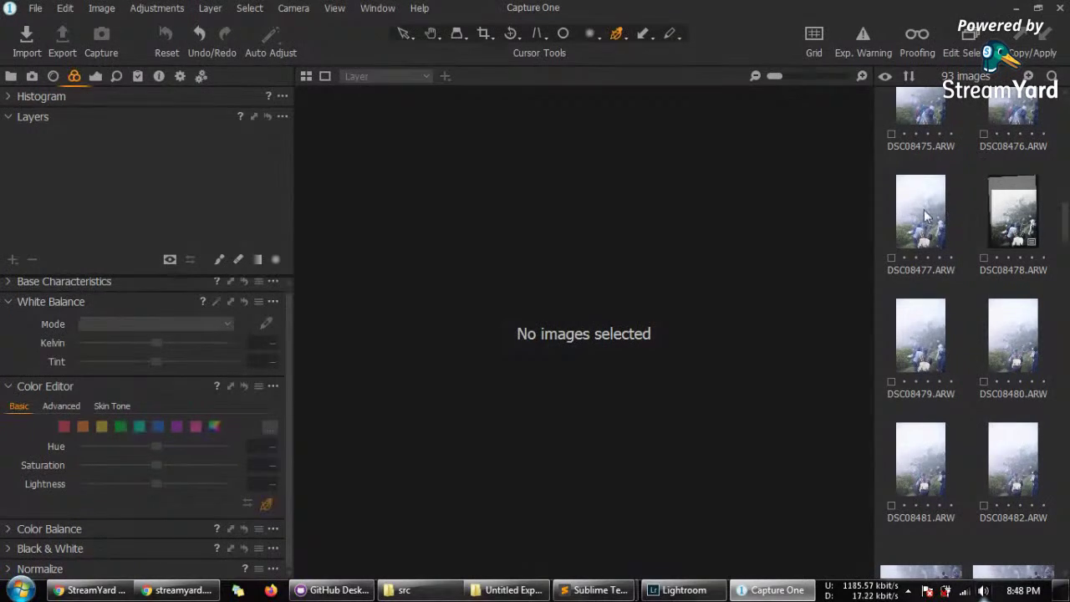
click(926, 216)
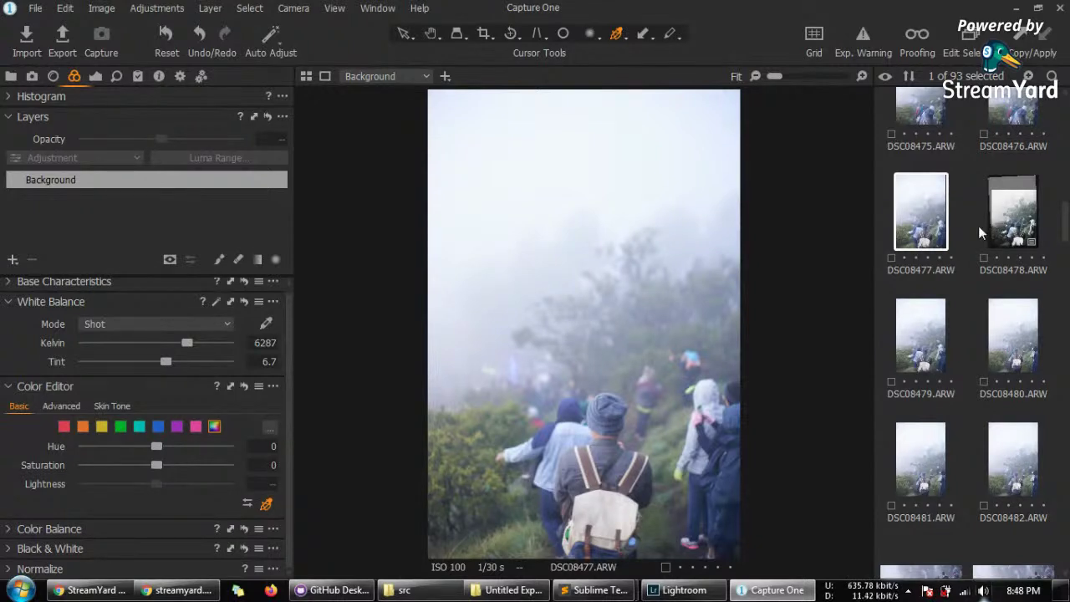
ctrl+click(1015, 219)
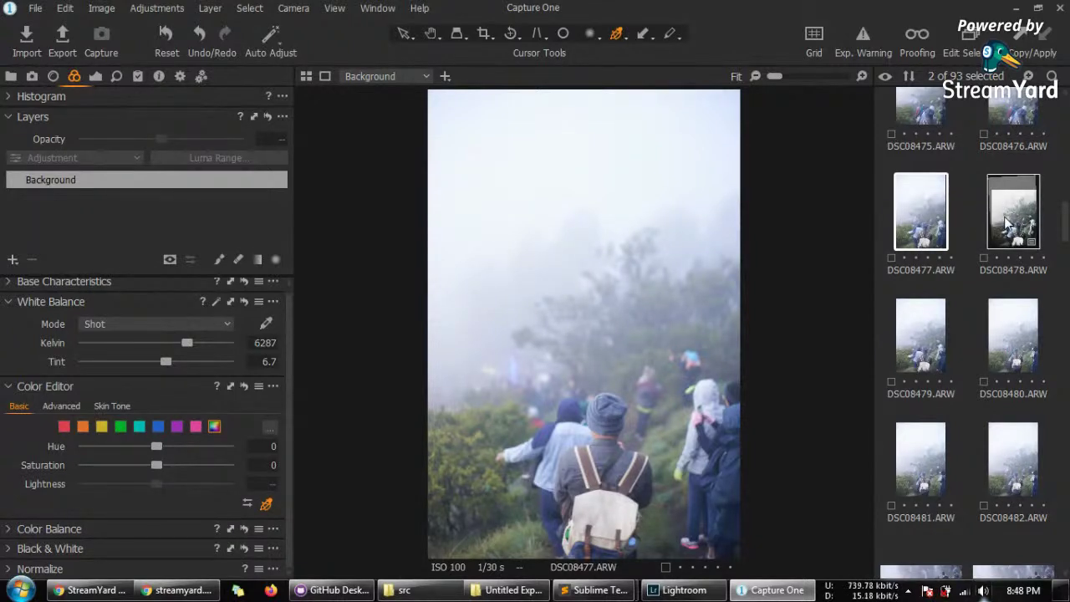
click(1018, 215)
click(947, 217)
click(1001, 217)
ctrl+click(999, 217)
ctrl+click(1015, 218)
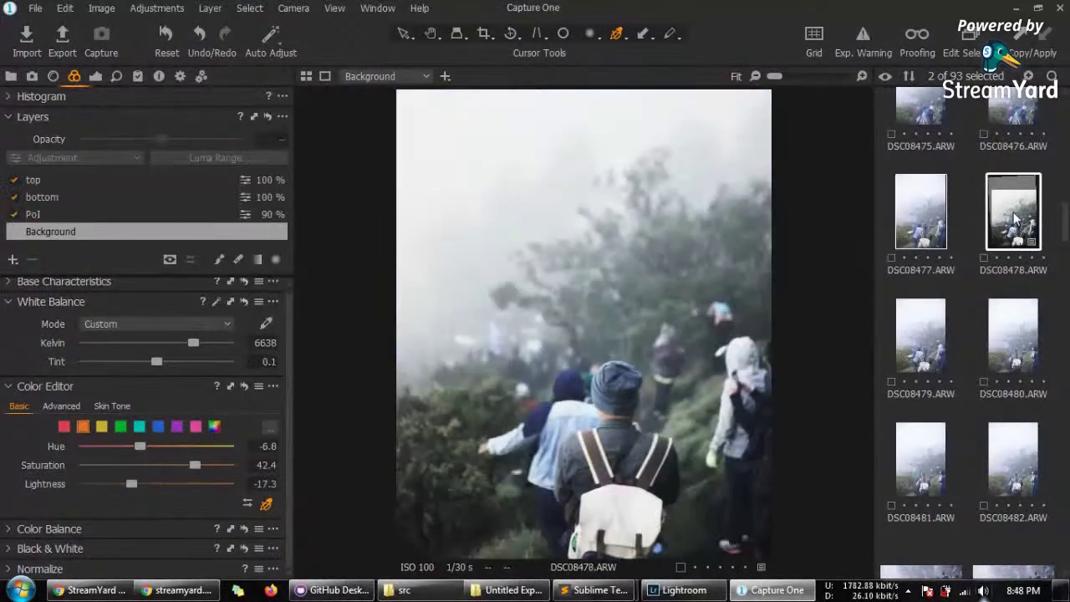
Step: Alternate between DSC08477.ARW and DSC08478.ARW to compare the unedited shot with the graded one, ending on DSC08478.ARW
click(938, 224)
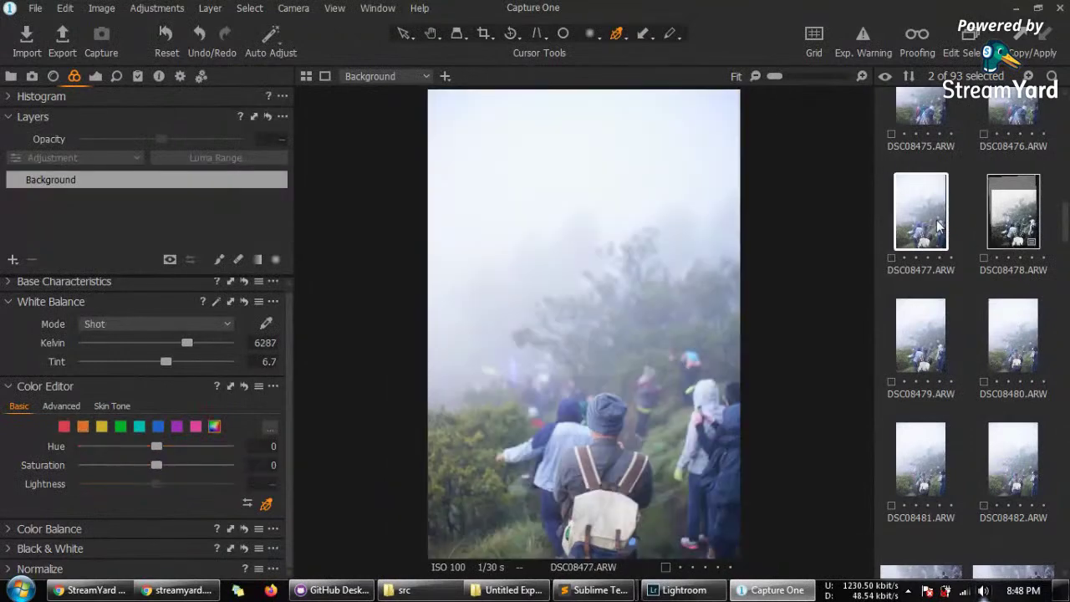
click(997, 219)
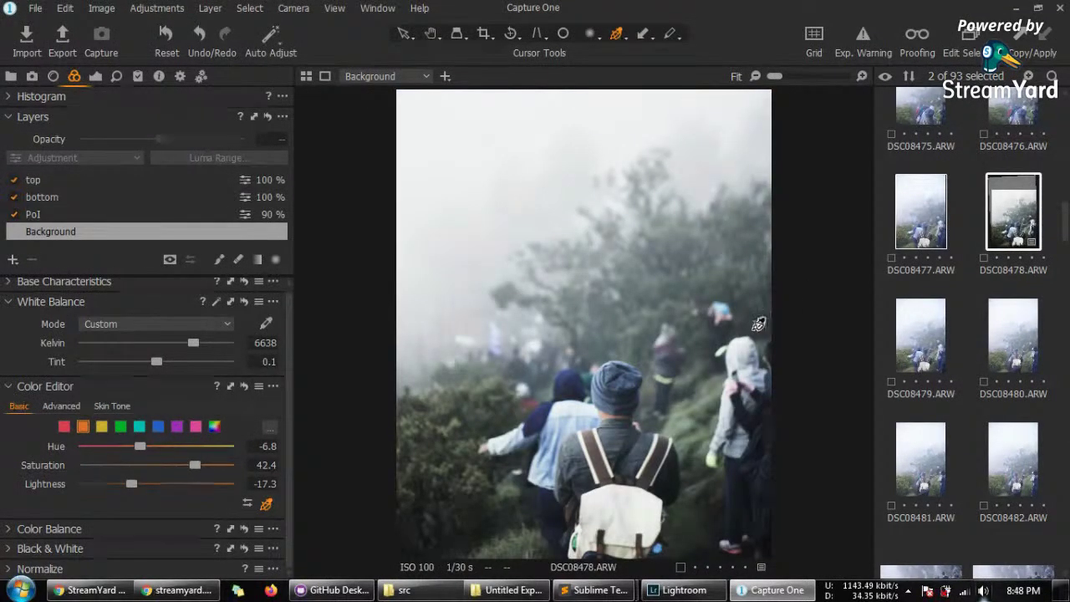
click(930, 220)
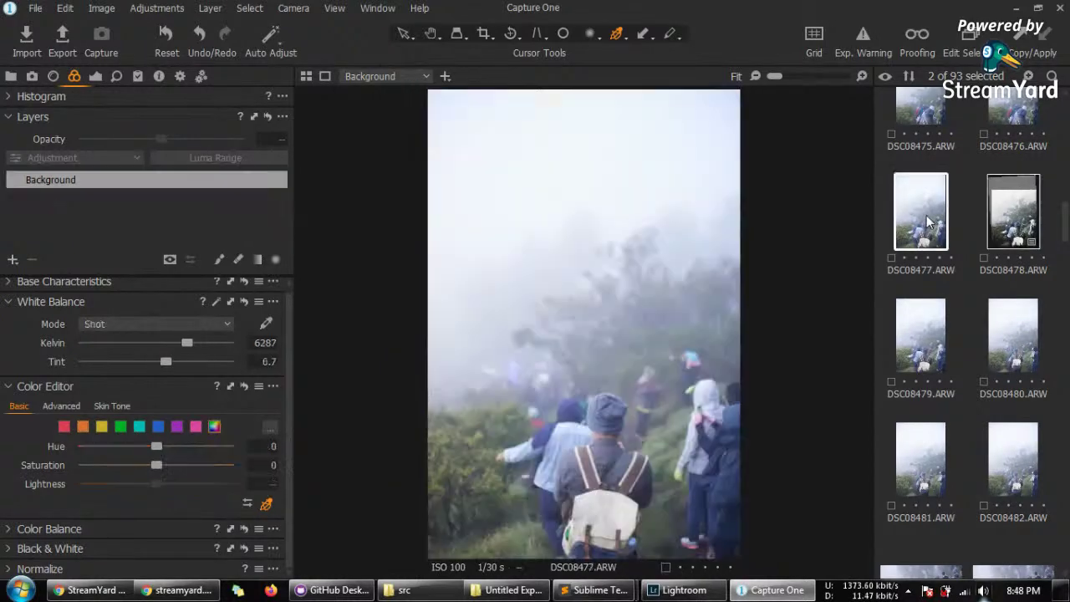
click(1014, 226)
click(942, 228)
click(1010, 219)
click(928, 223)
click(1015, 219)
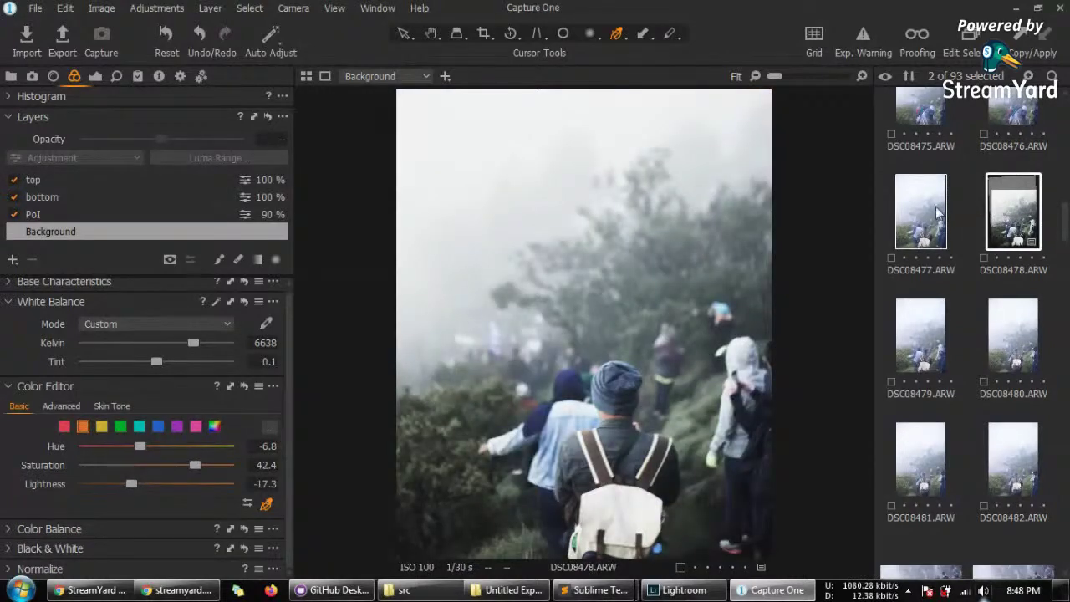
click(930, 215)
click(1018, 219)
click(915, 225)
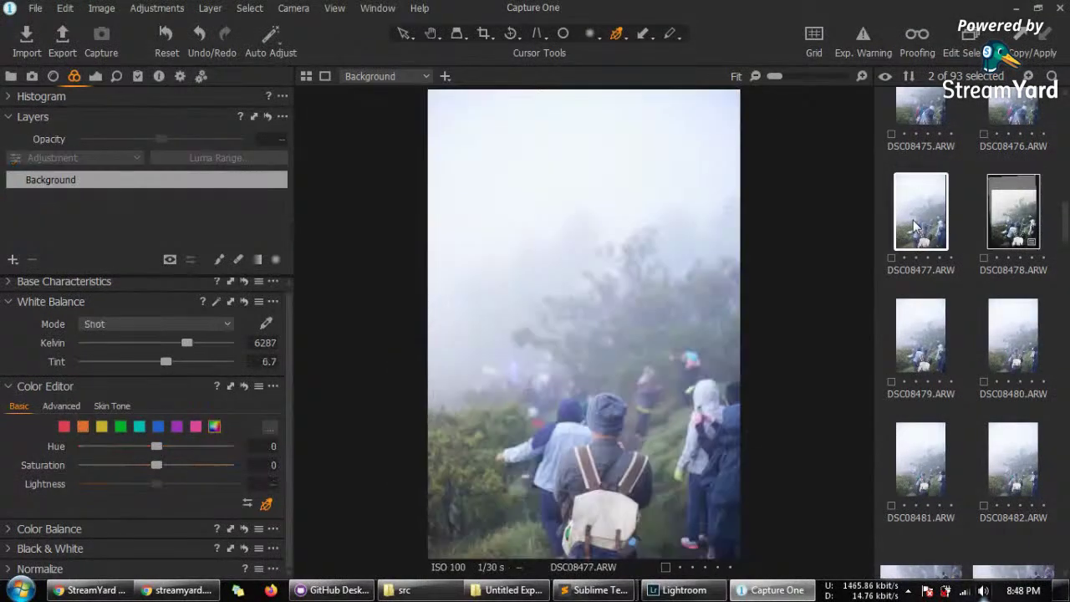
click(1001, 226)
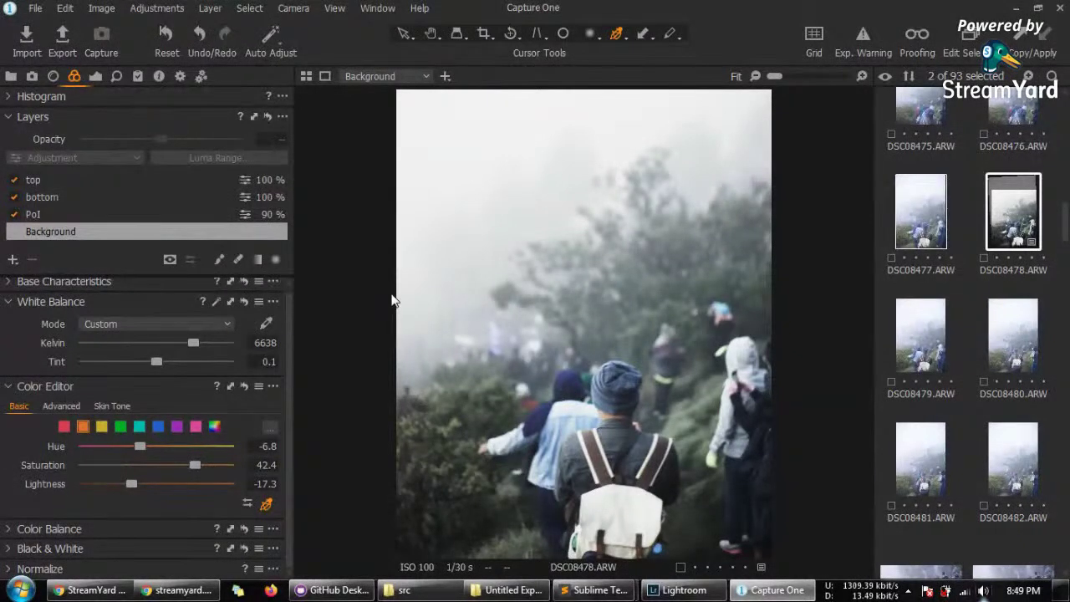
Step: Open the output process recipes and enable JPEG - Instagram optimized in place of JPEG - Full size, highest quality
click(95, 76)
click(117, 75)
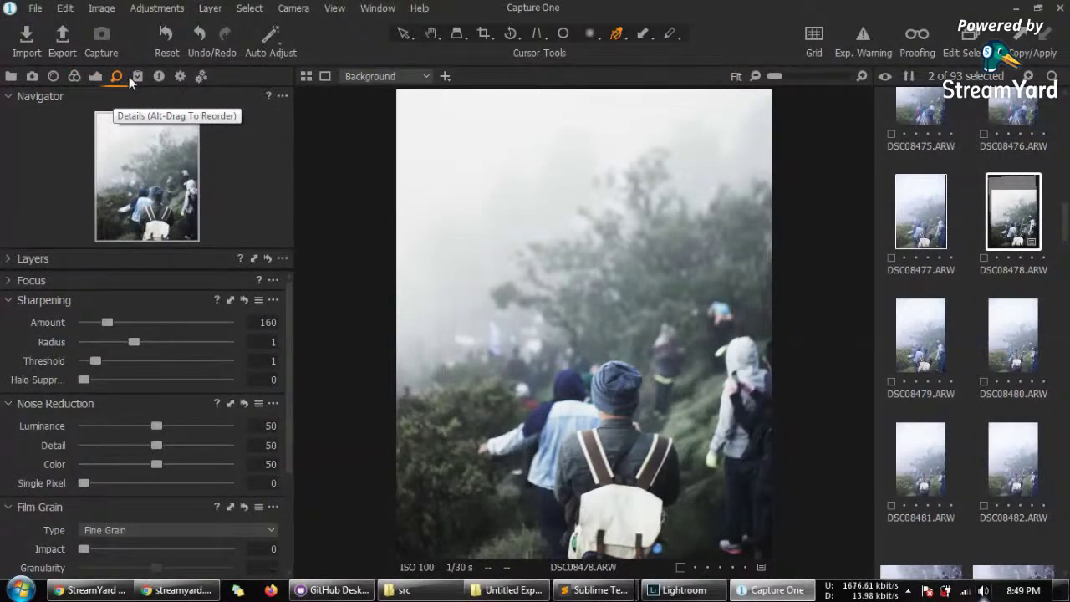
click(179, 77)
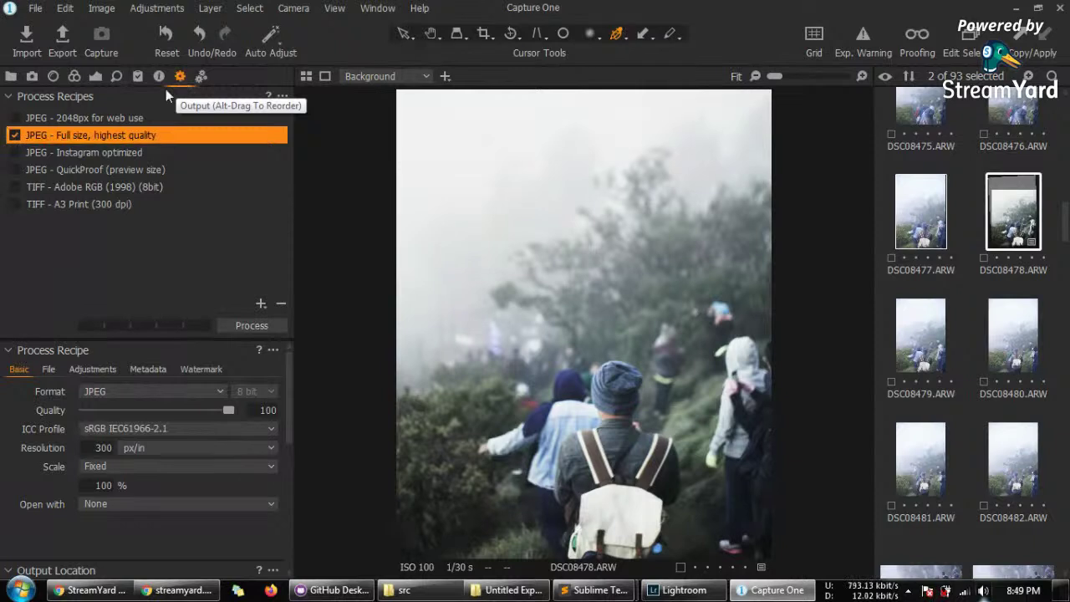
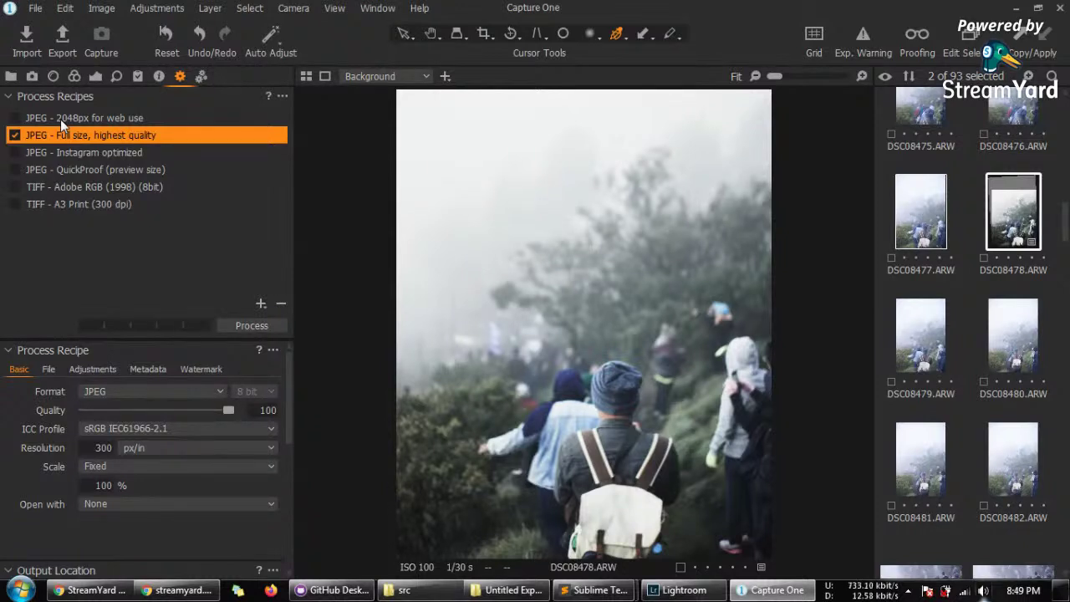
click(14, 136)
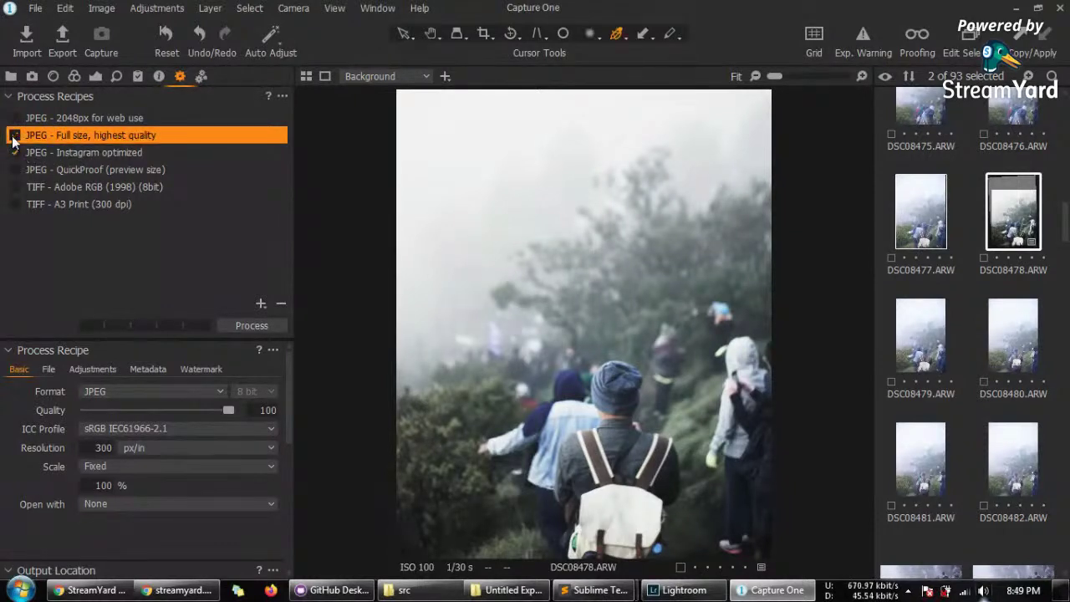
click(82, 154)
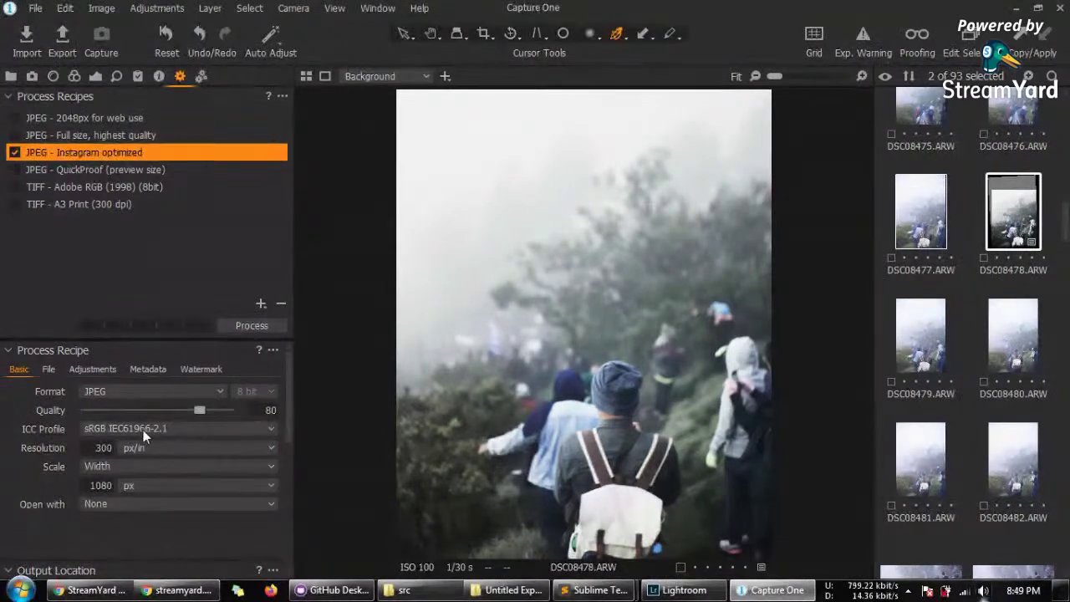
click(90, 137)
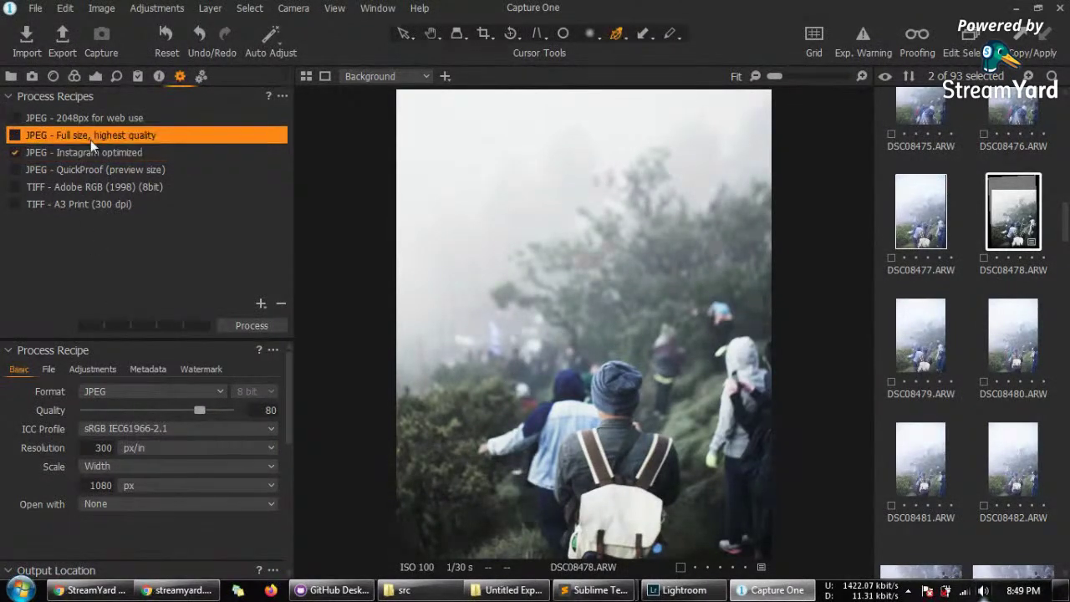
click(14, 136)
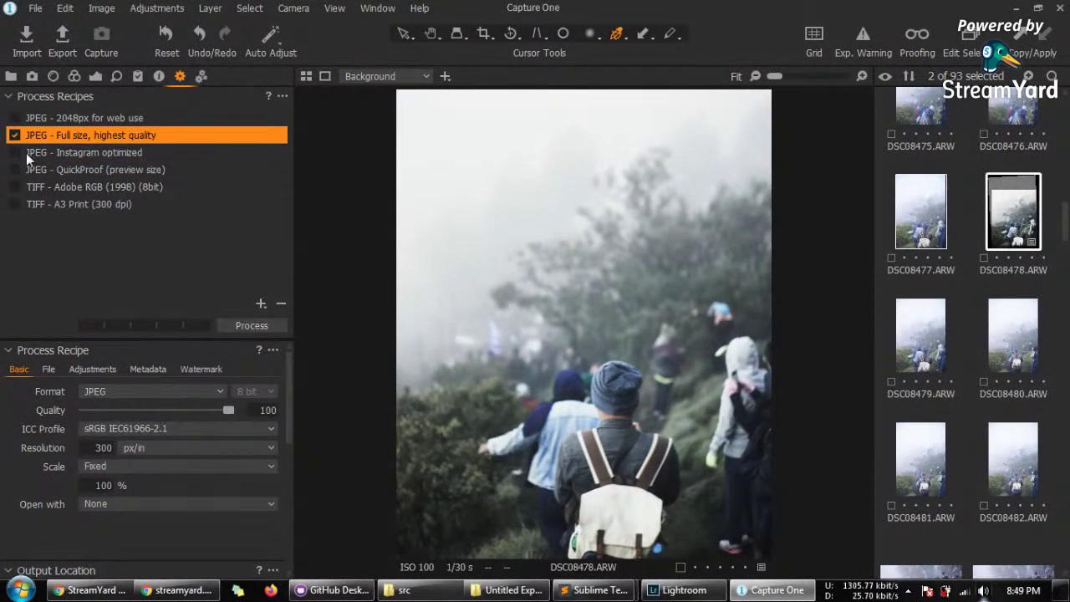
click(15, 153)
click(14, 135)
click(60, 154)
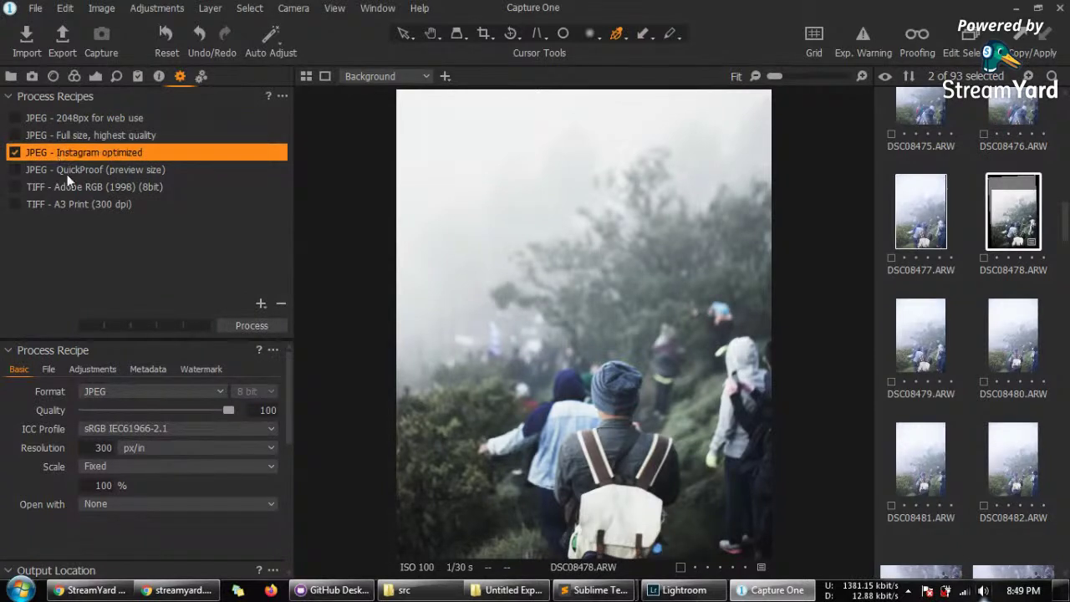
Step: Examine the format, quality and scale settings of the QuickProof, TIFF, full-size and Instagram recipes, returning to JPEG - Instagram optimized
click(71, 171)
click(70, 187)
click(70, 204)
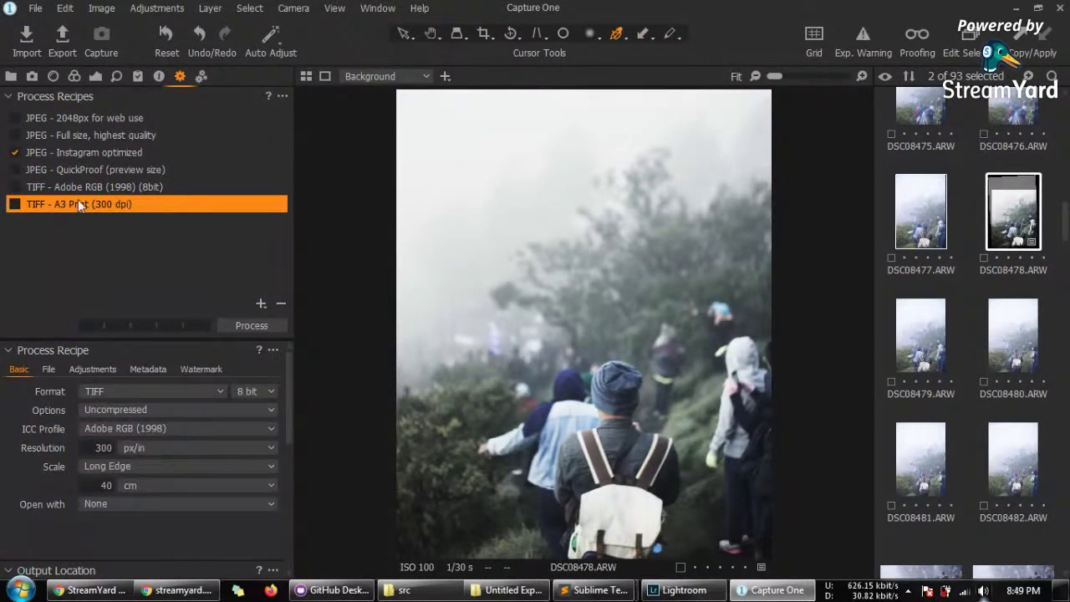
click(81, 187)
click(76, 173)
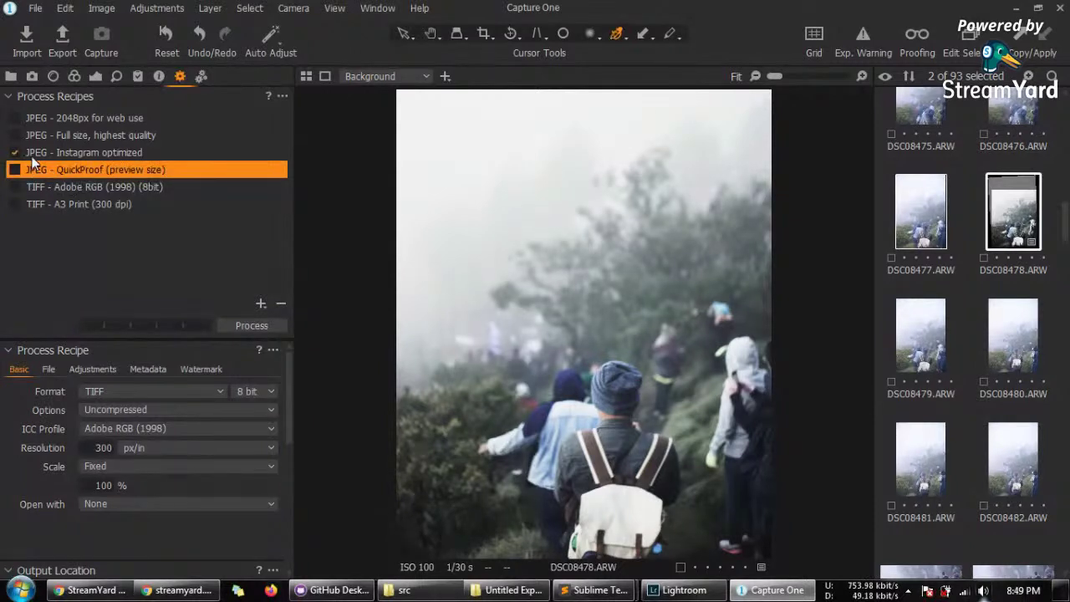
click(50, 153)
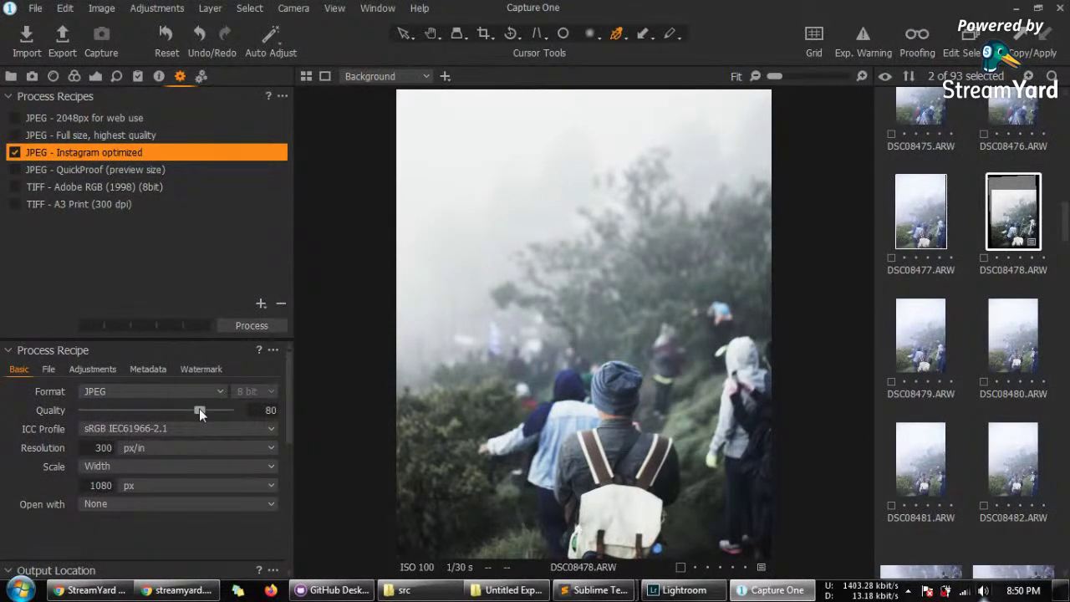
click(28, 137)
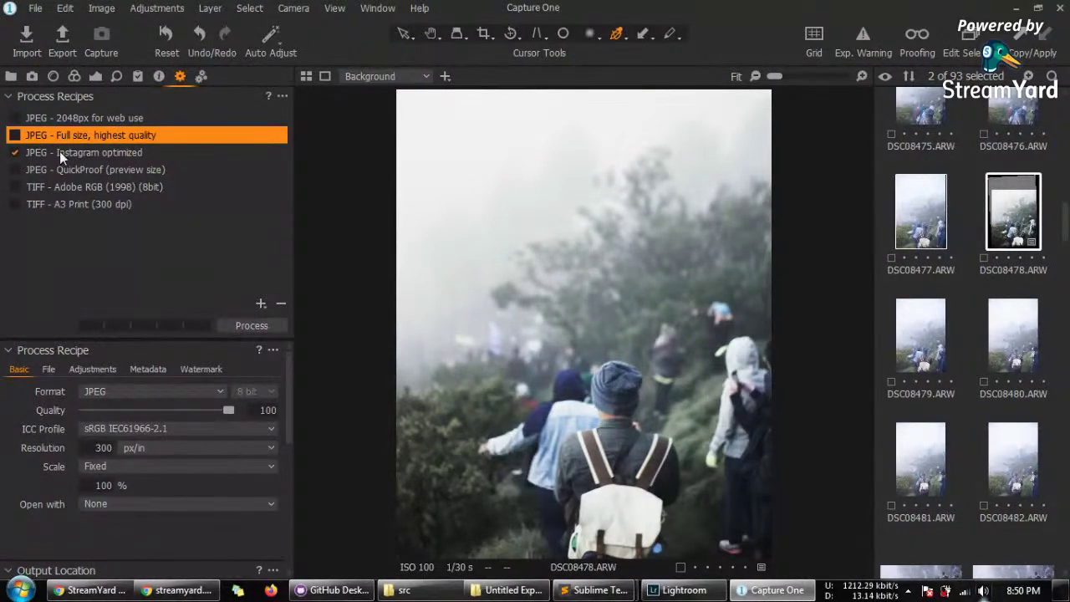
click(59, 151)
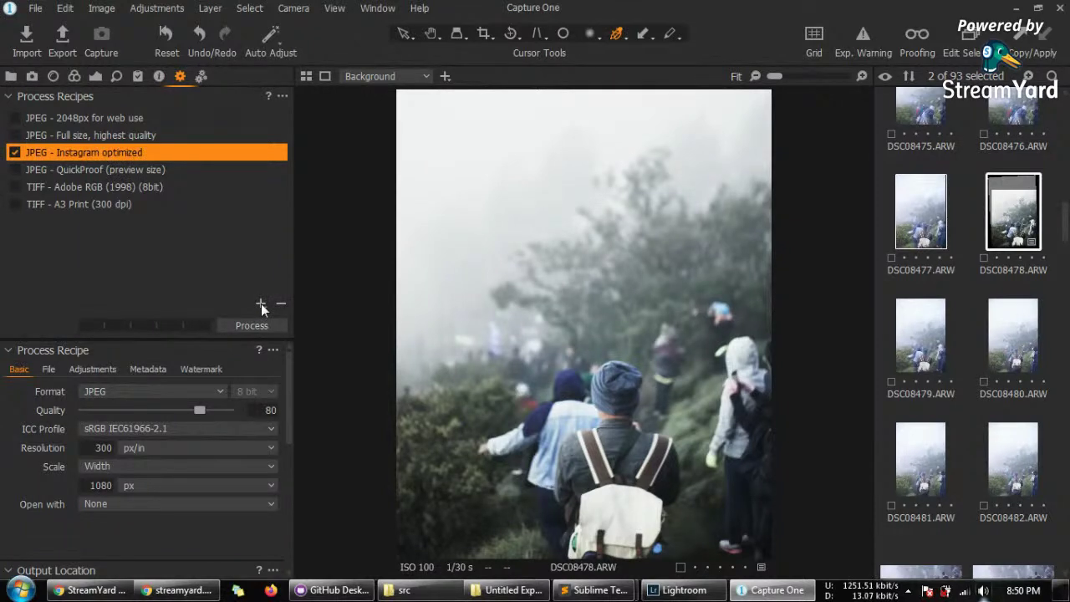
Step: Add a new process recipe named terserah and disable the JPEG - Instagram optimized recipe so only the new one is enabled
double_click(79, 221)
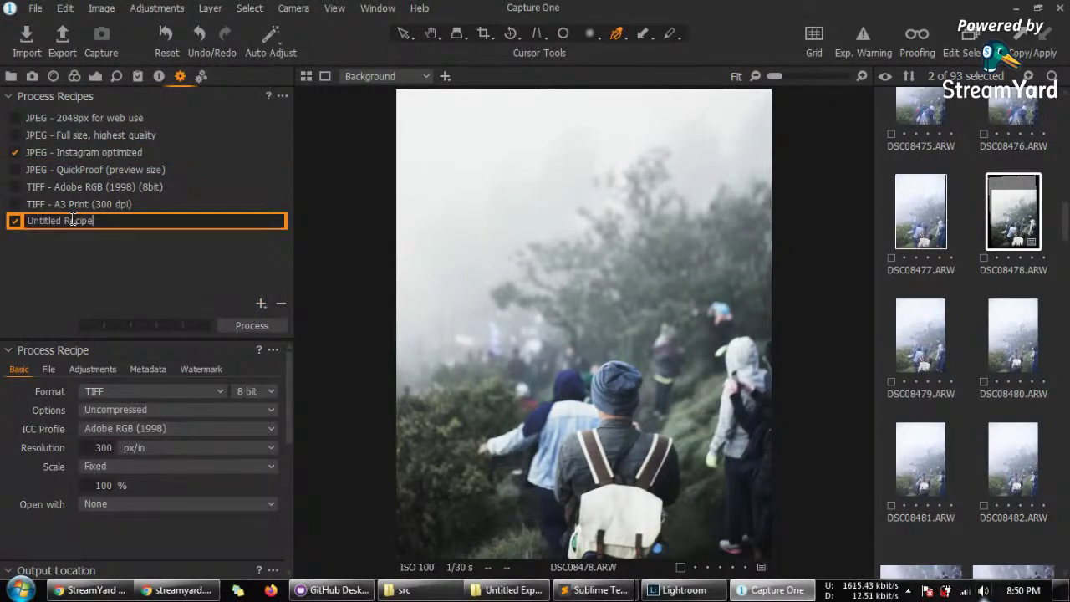
drag(97, 222, 26, 225)
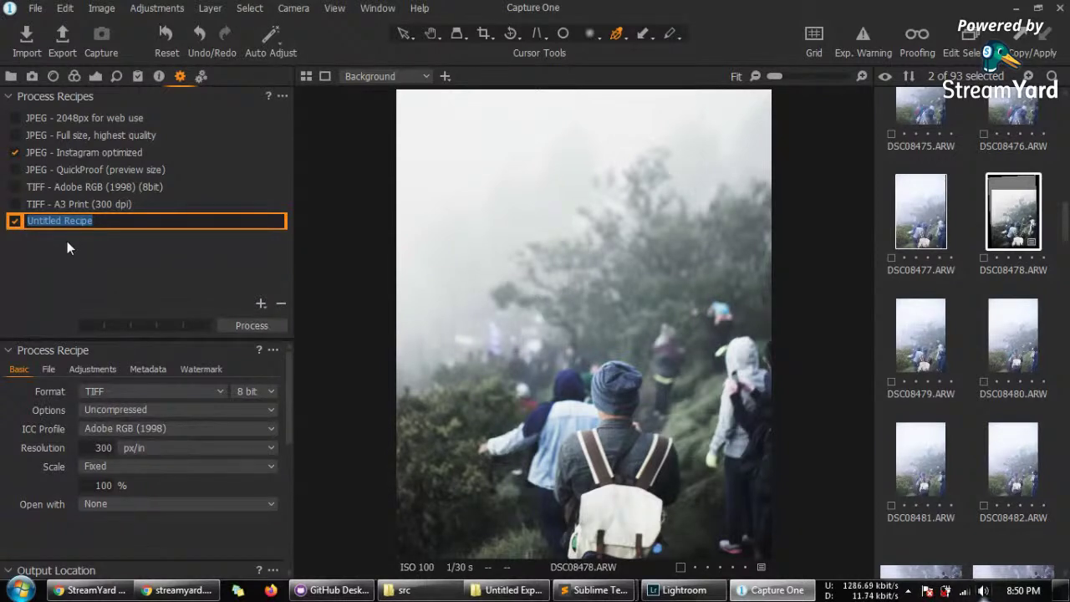
text(terserah)
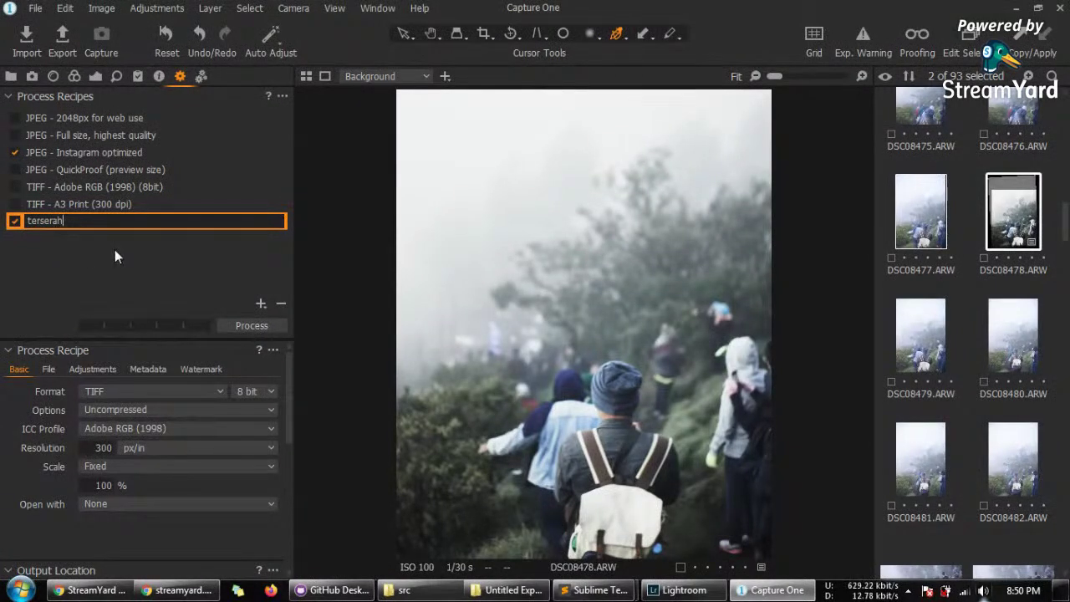
key(Return)
click(15, 153)
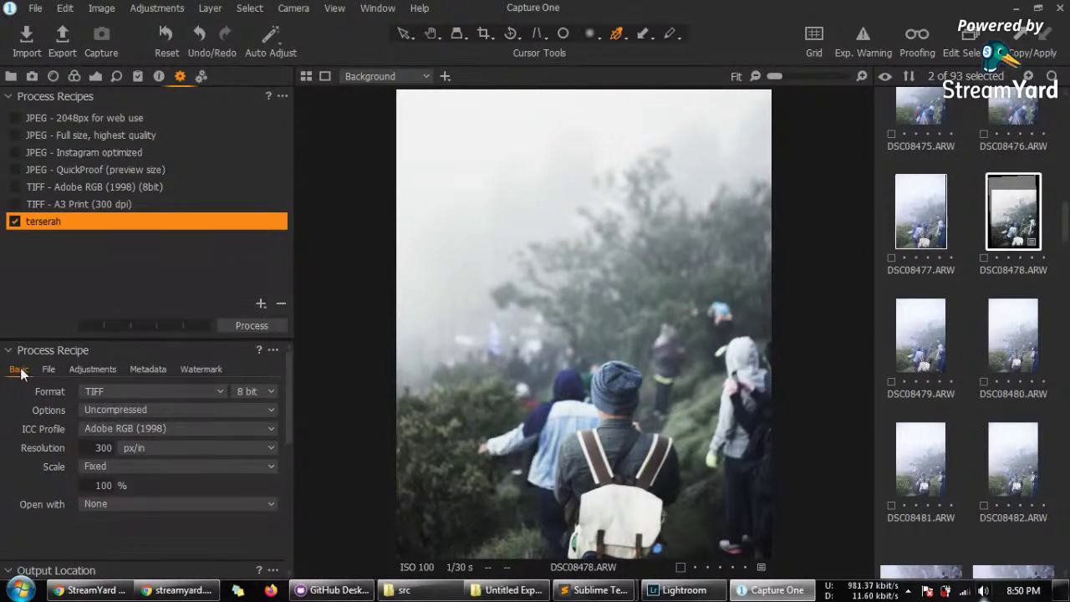
click(53, 373)
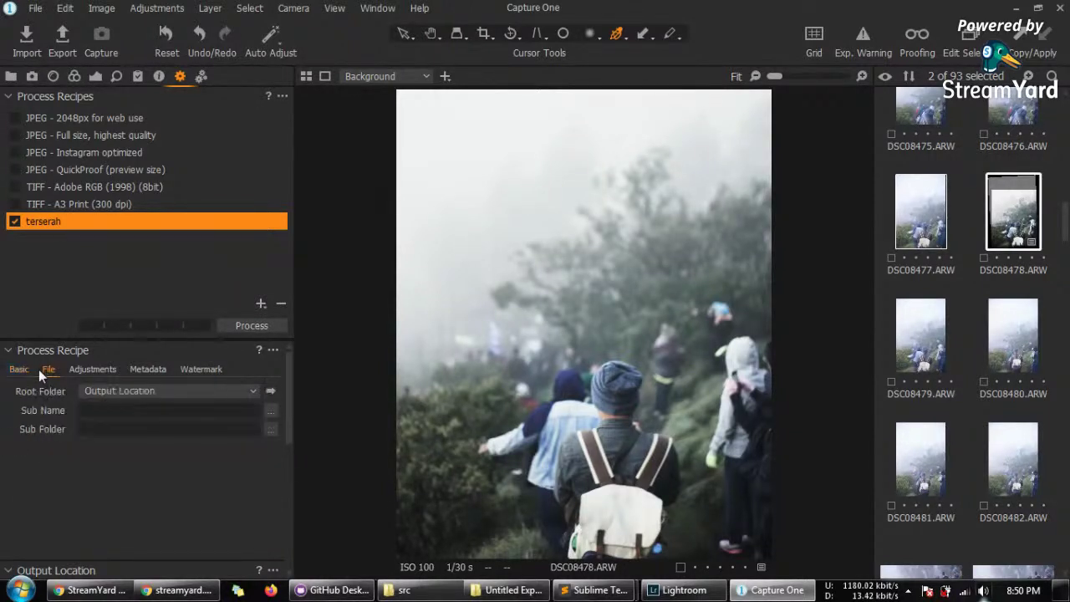
click(14, 371)
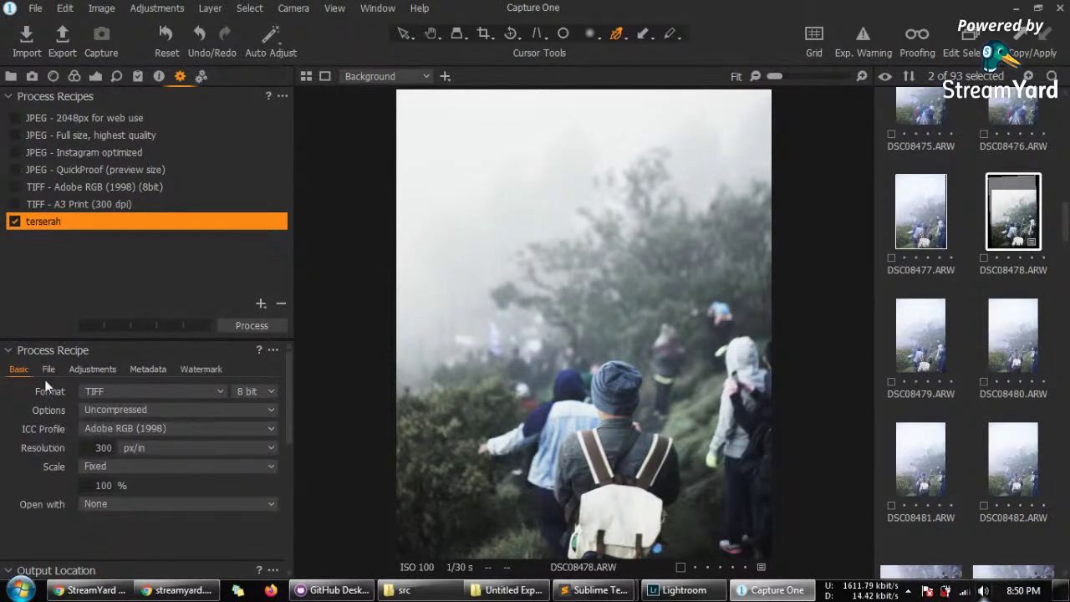
Step: Set the terserah recipe's format to JPEG and look through the other available file formats
click(110, 393)
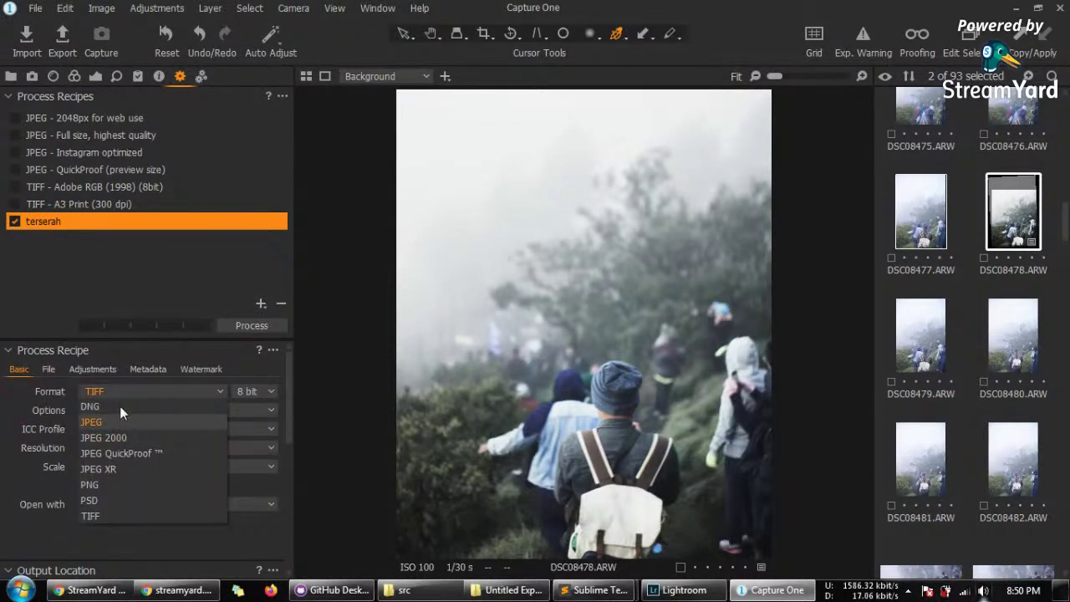
click(125, 423)
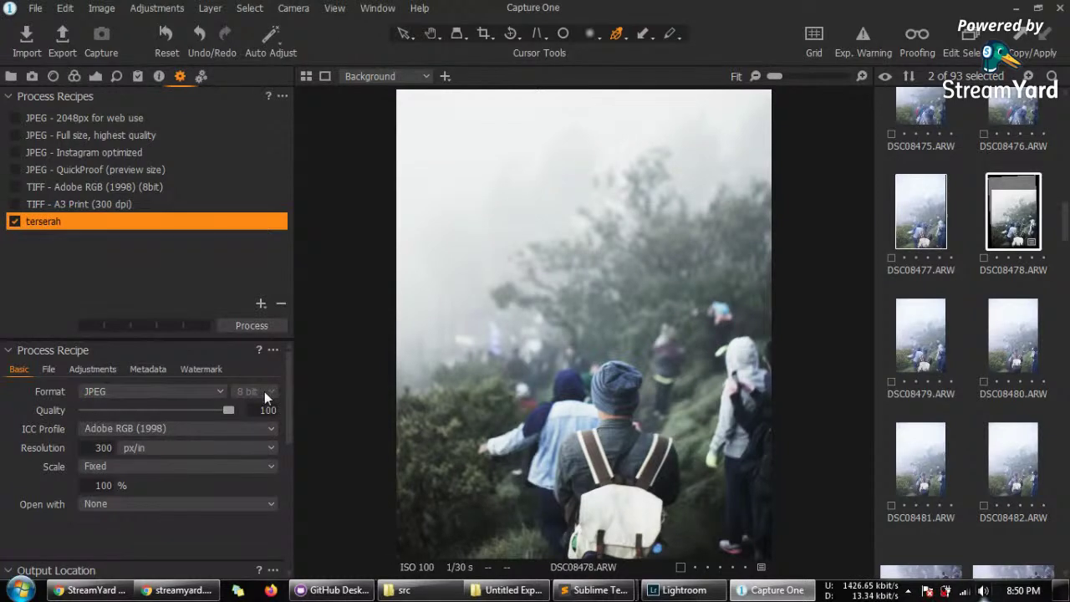
click(171, 392)
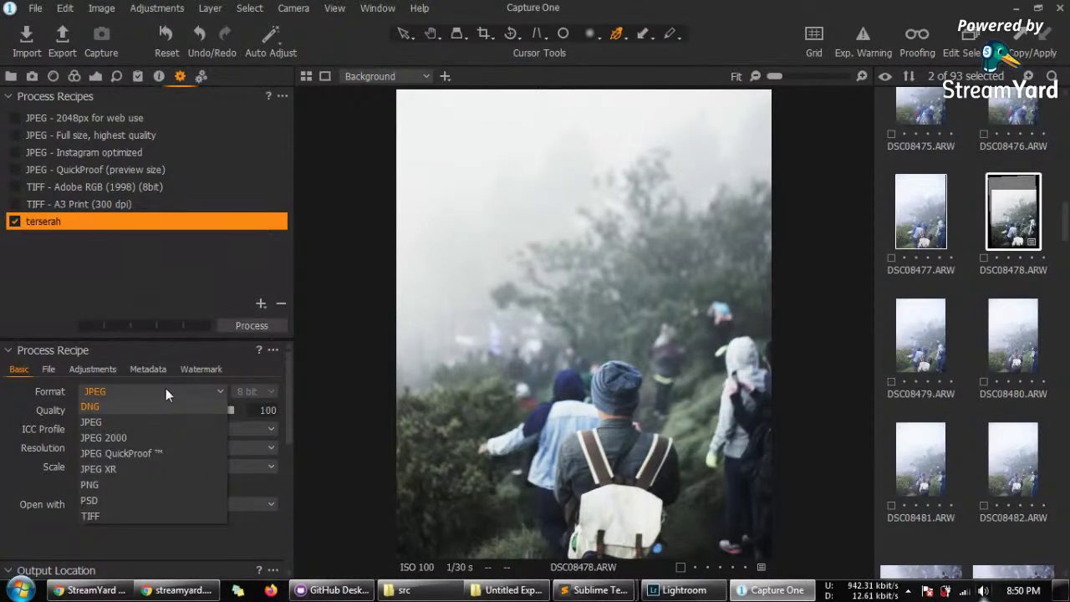
click(267, 392)
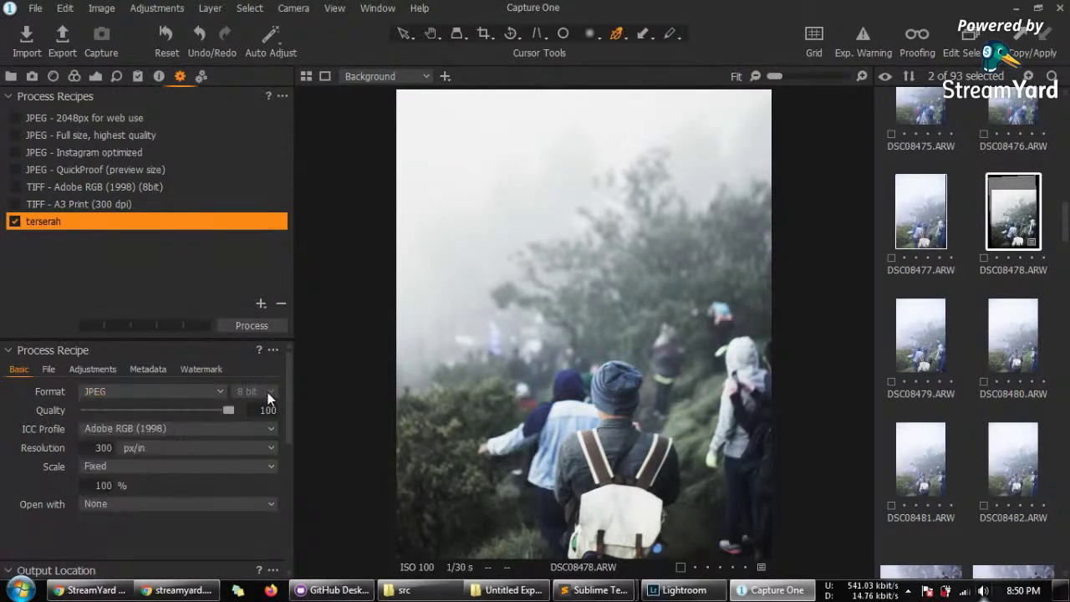
click(188, 390)
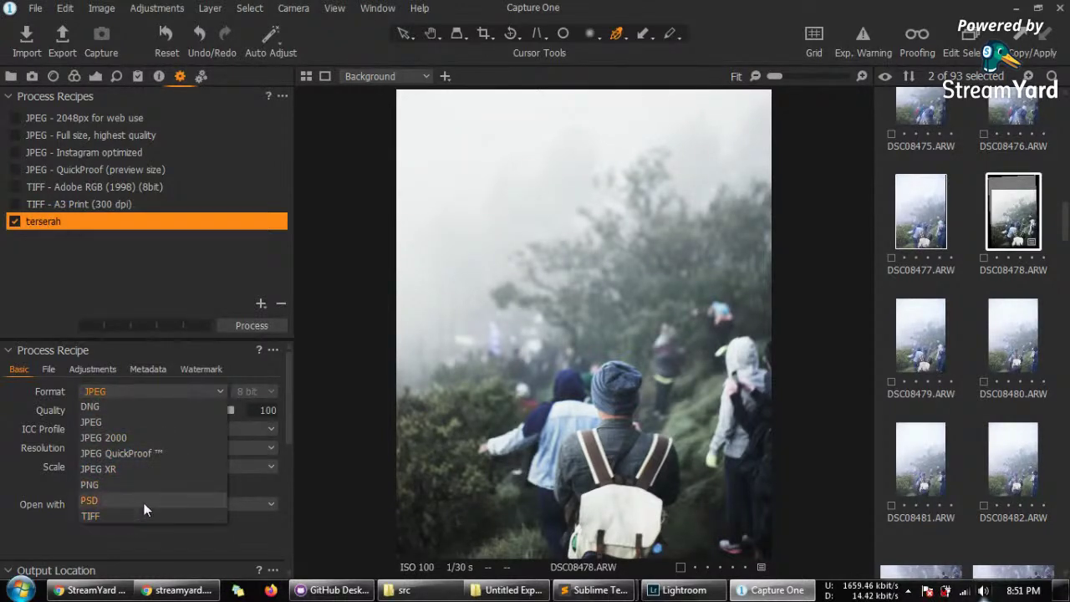
click(107, 551)
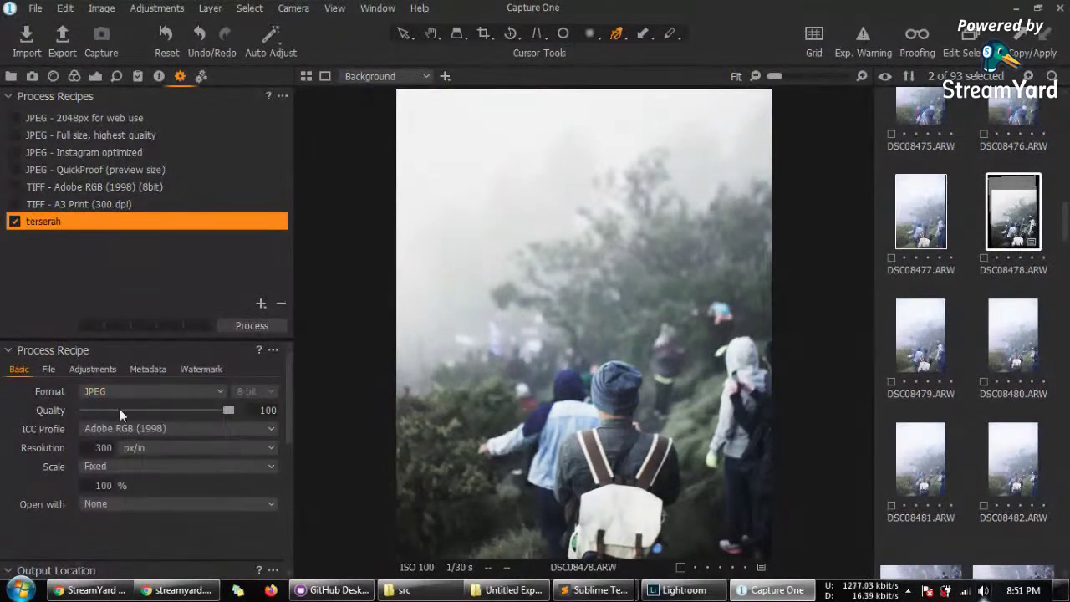
Step: Try a lower quality for the terserah recipe, reset it to 100, and examine the ICC profile, resolution and scale options
drag(227, 409, 214, 411)
double_click(214, 412)
click(132, 428)
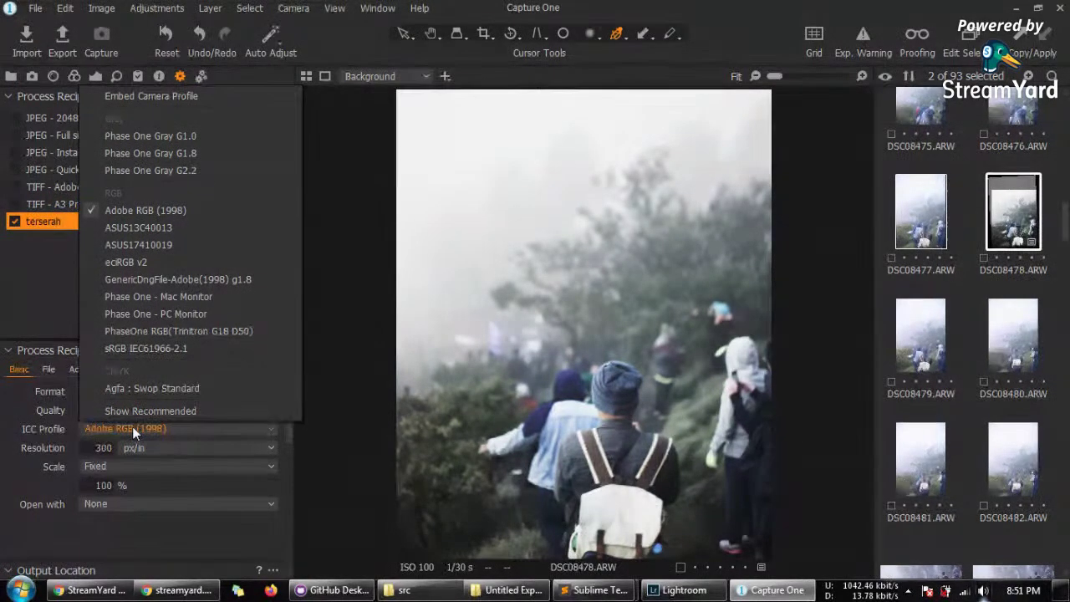
click(132, 426)
click(156, 447)
click(155, 447)
click(124, 467)
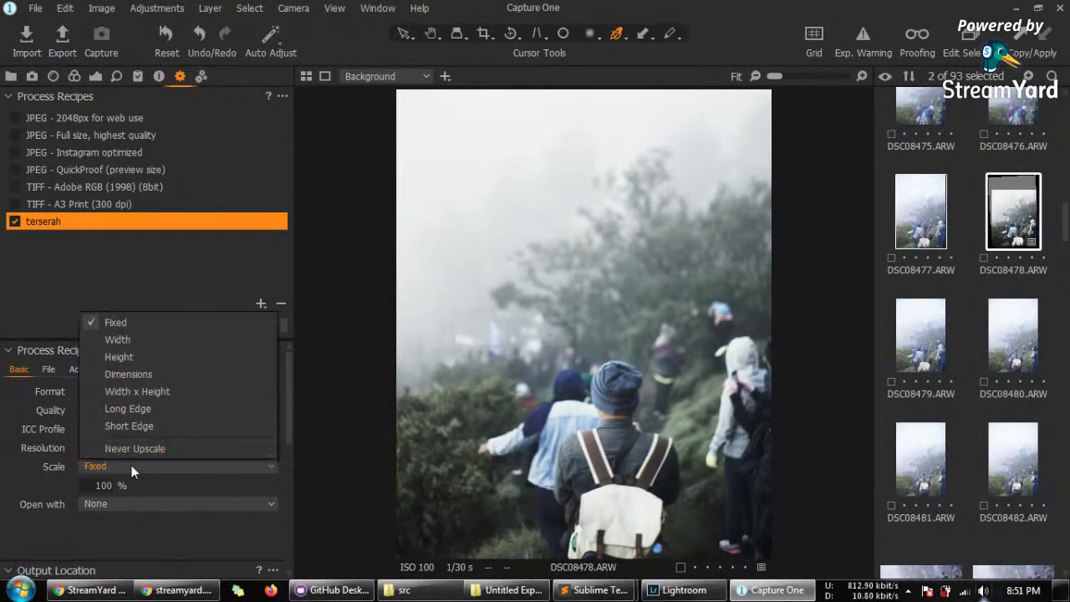
click(161, 528)
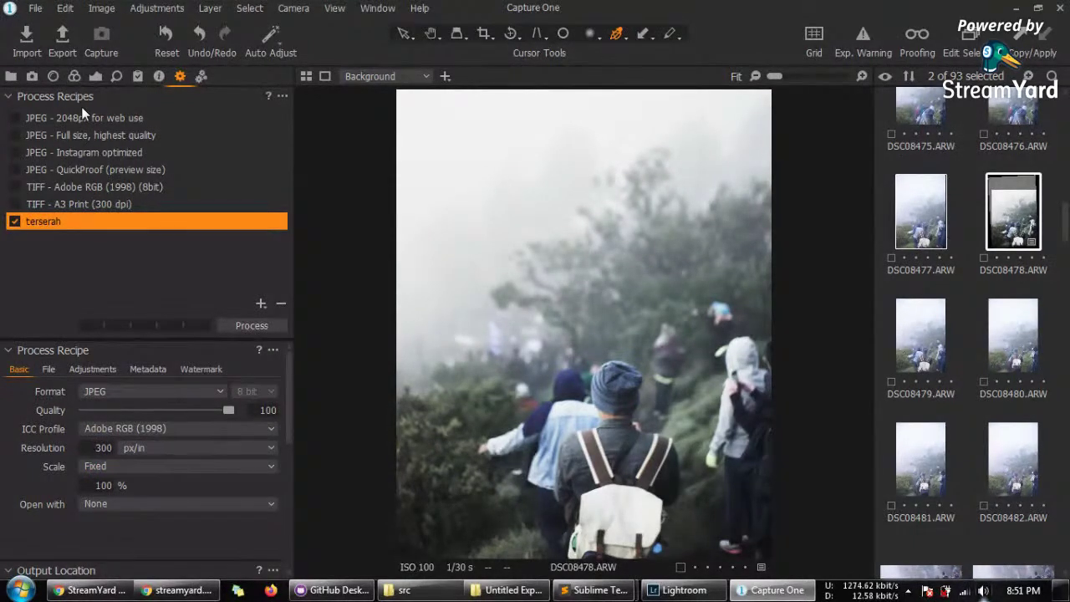
Step: Review the TIFF and QuickProof recipes, and enable JPEG - Instagram optimized in place of terserah
click(88, 205)
click(101, 187)
click(110, 170)
click(107, 153)
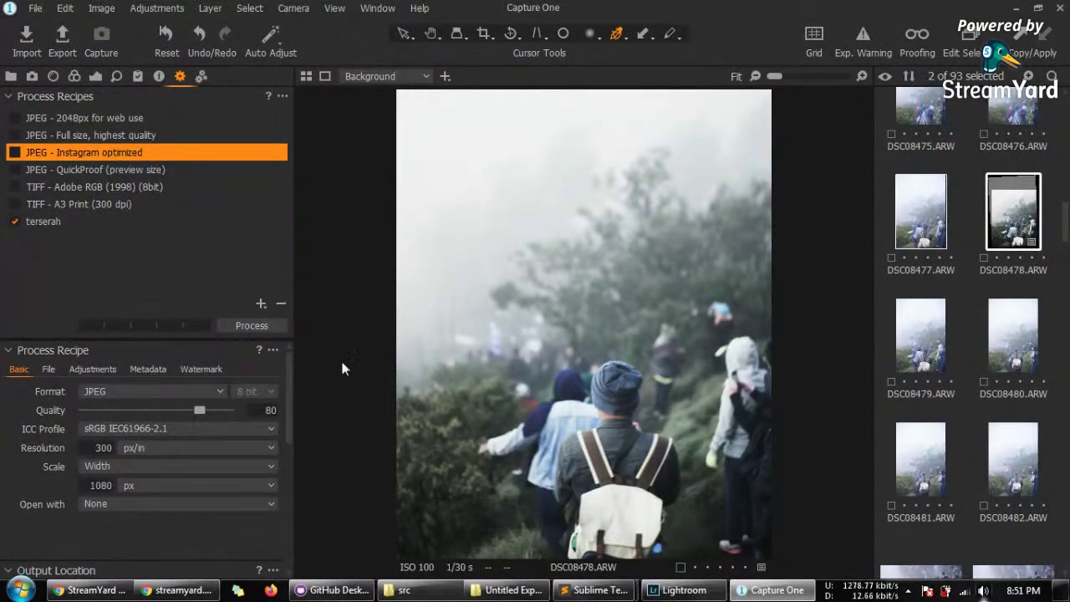
click(14, 152)
click(14, 222)
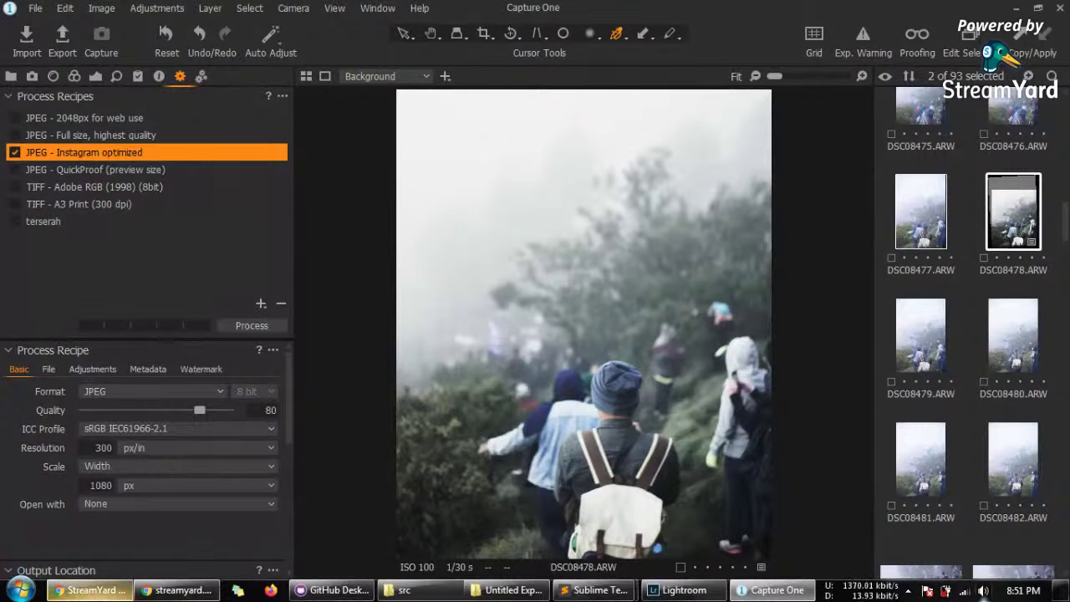
Step: Switch to the StreamYard studio and read through the live comments from the earliest to the most recent
mouse_move(166, 593)
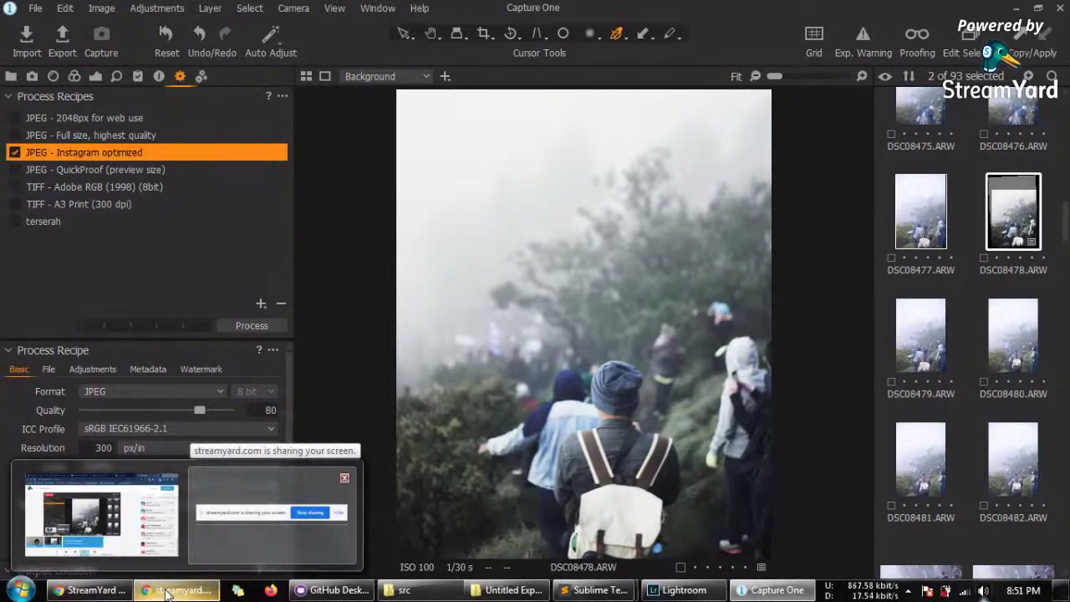
click(100, 514)
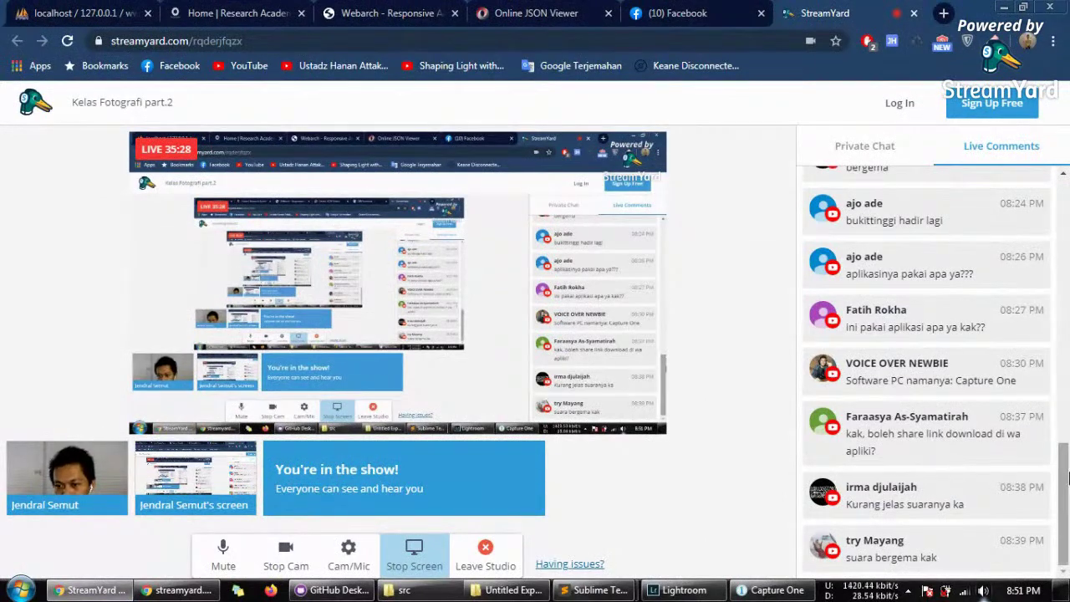
drag(1066, 476, 1058, 176)
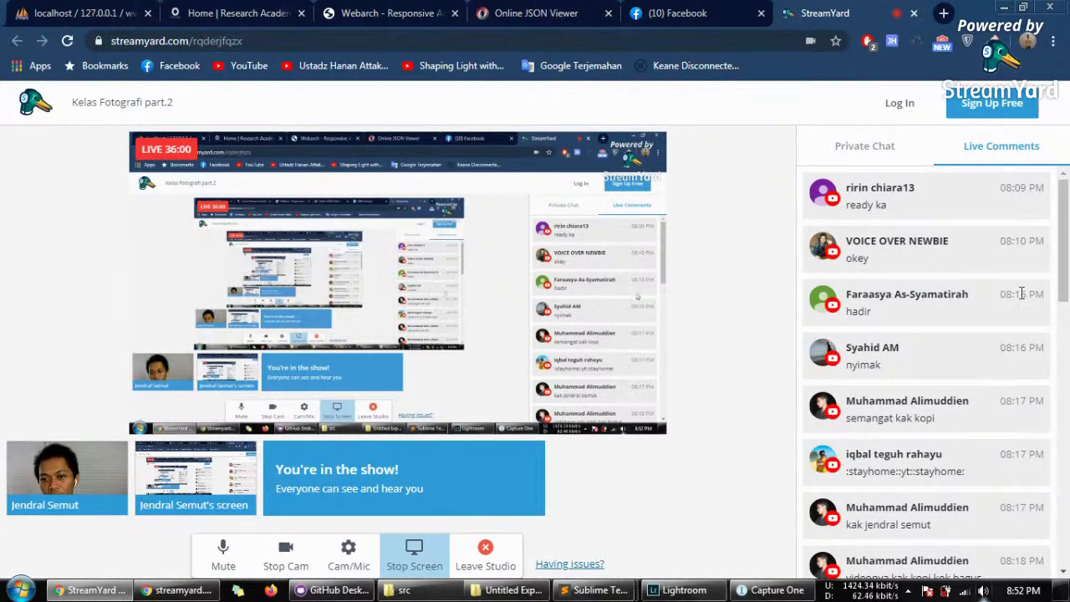
drag(1066, 217, 1067, 285)
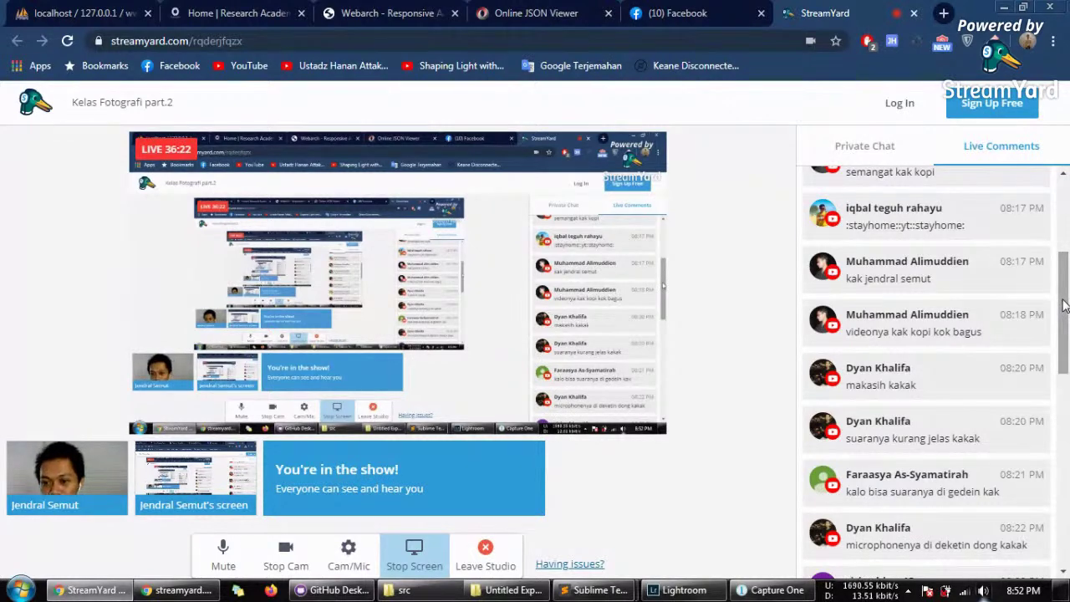
drag(1063, 305, 1066, 288)
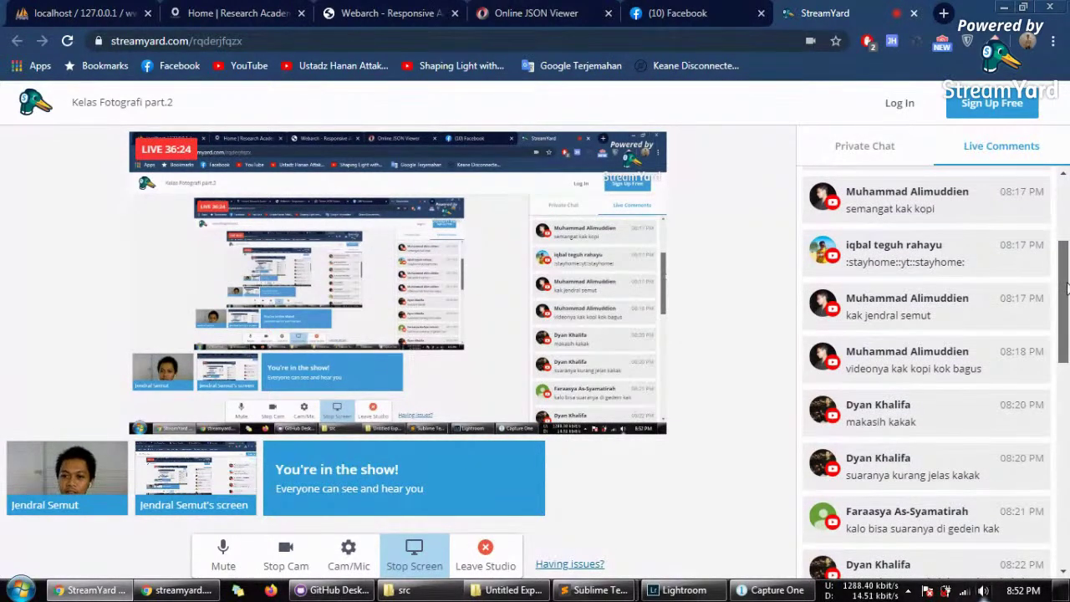
drag(1066, 288, 1063, 372)
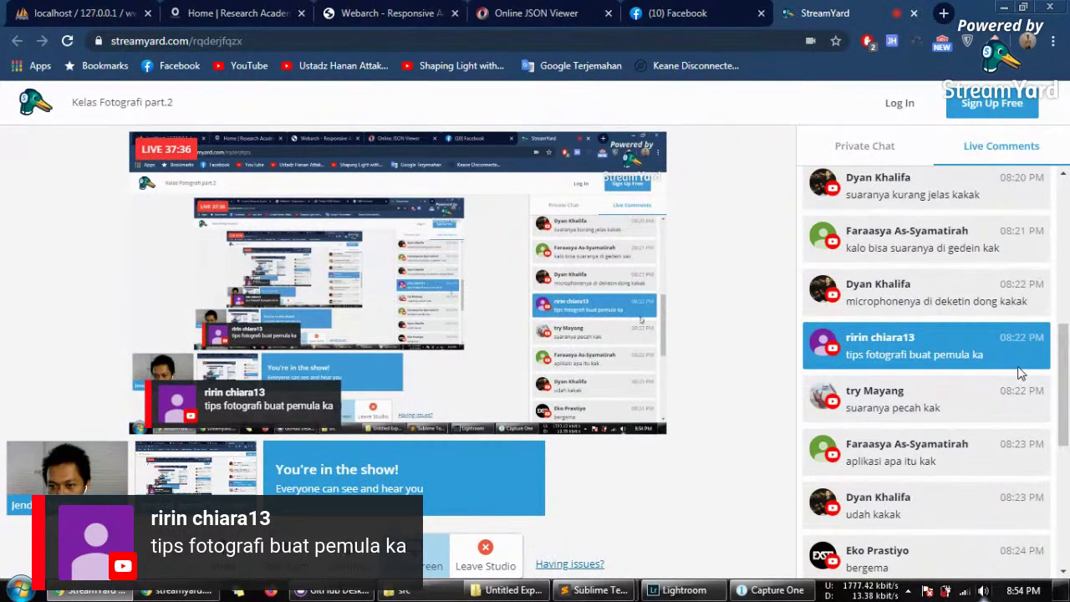
drag(1058, 378, 1034, 394)
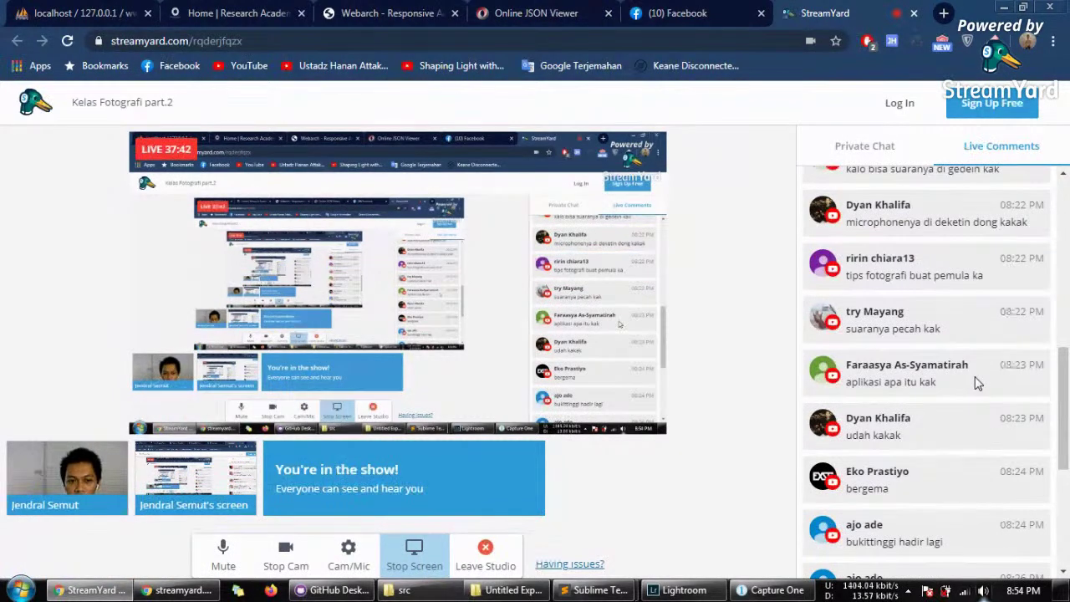
drag(1061, 383, 1063, 487)
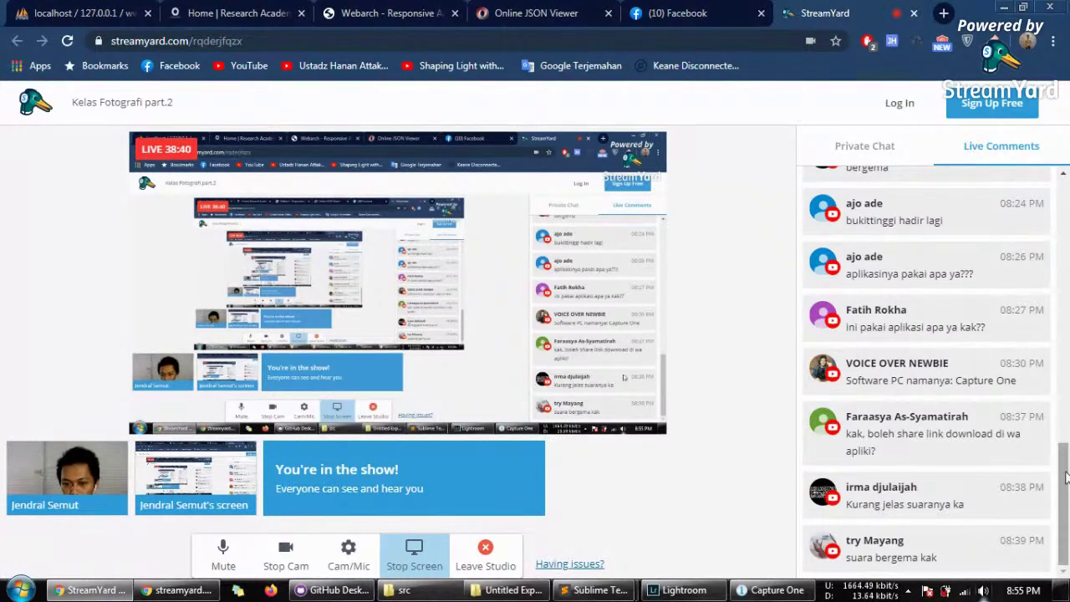
Step: Switch back to Capture One and browse the photo thumbnails down to the jeep shots around DSC08530.ARW
click(771, 590)
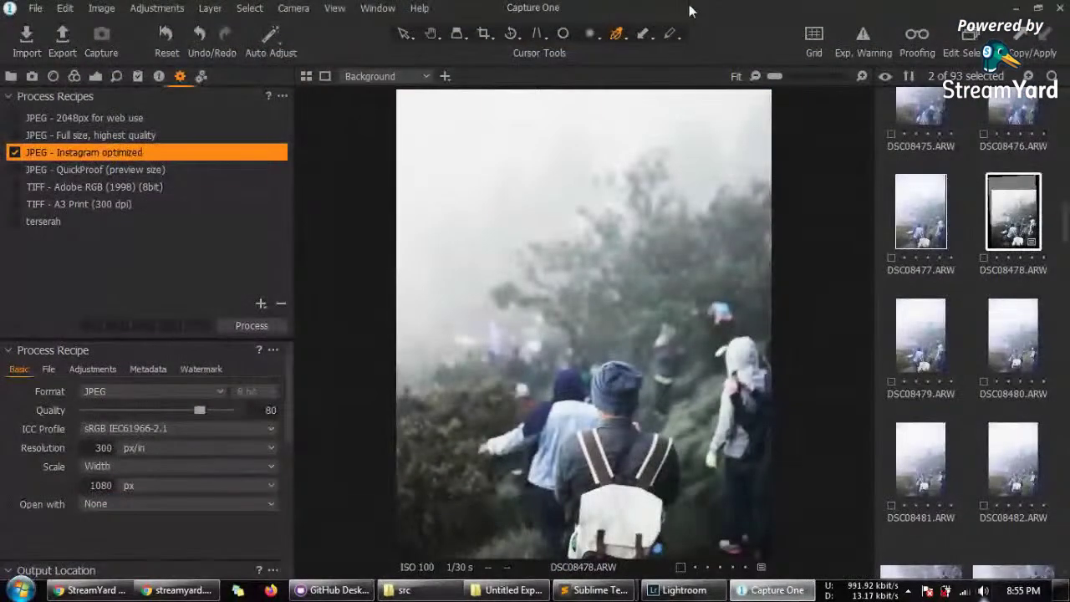
scroll(1066, 240, down, 5)
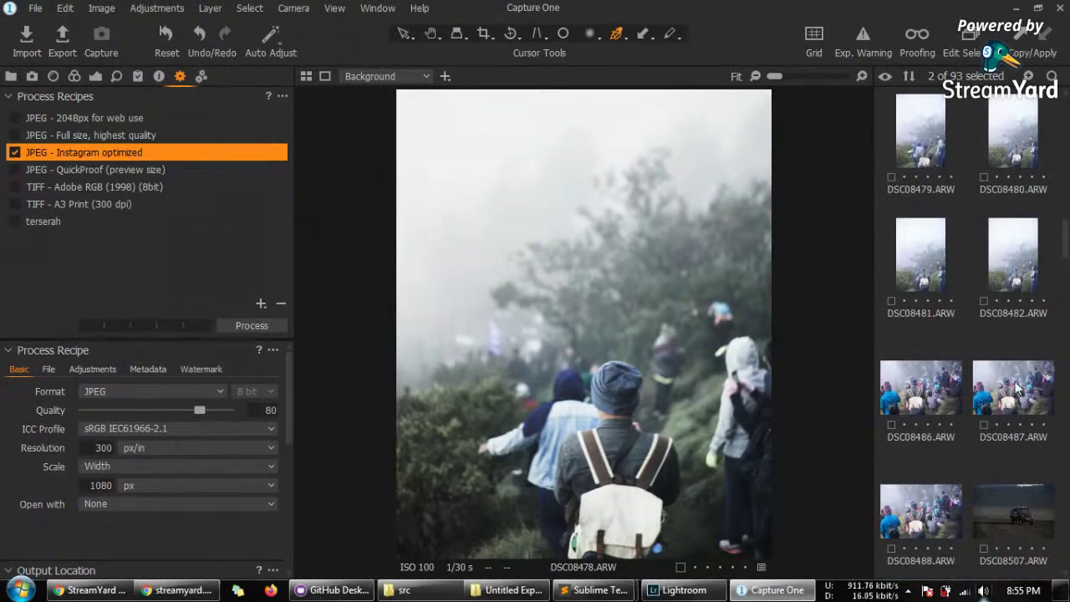
scroll(1066, 240, down, 5)
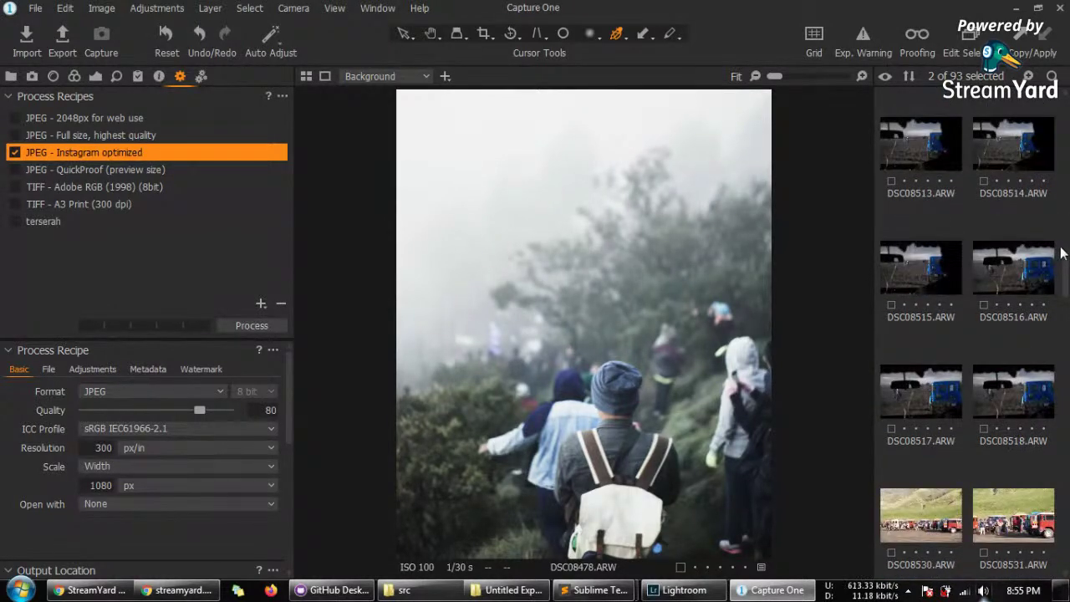
scroll(1066, 251, down, 3)
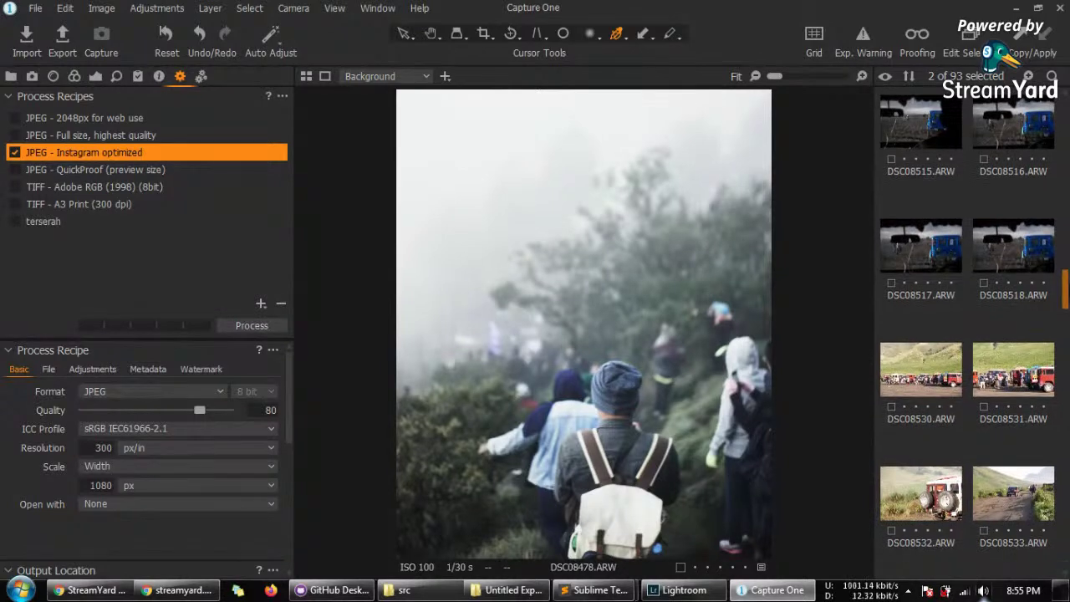
scroll(968, 326, down, 1)
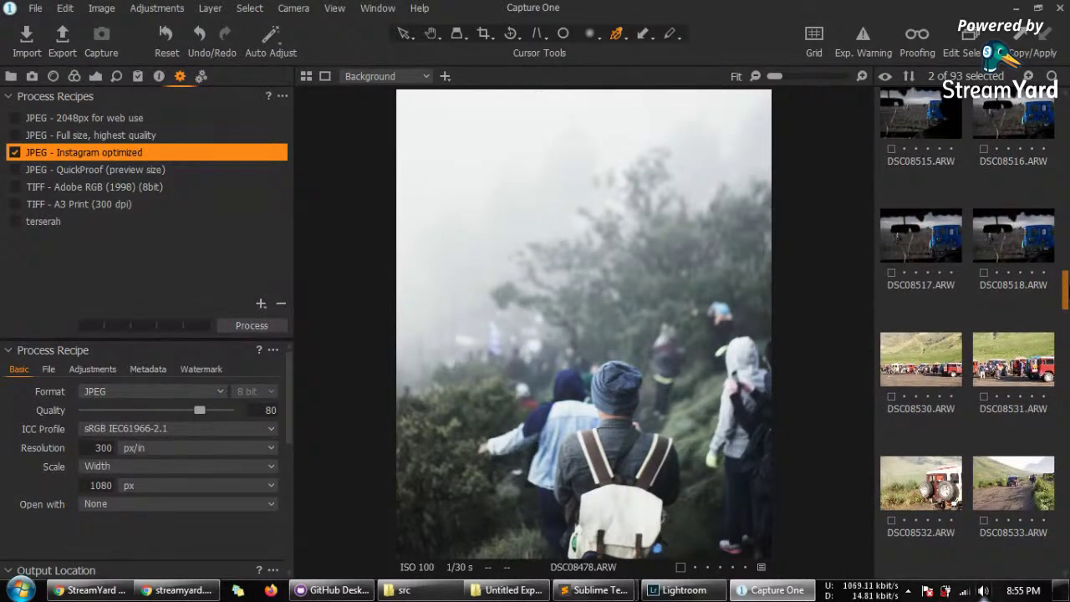
Step: Check StreamYard for new live comments, glancing at Lightroom and Capture One in between, and end on StreamYard
click(132, 590)
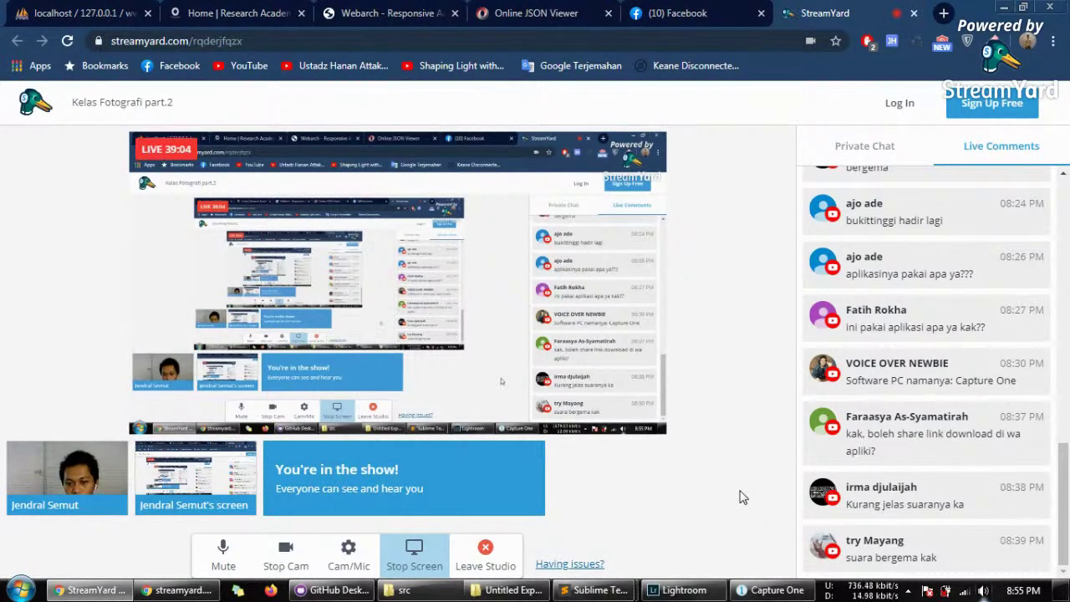
click(673, 592)
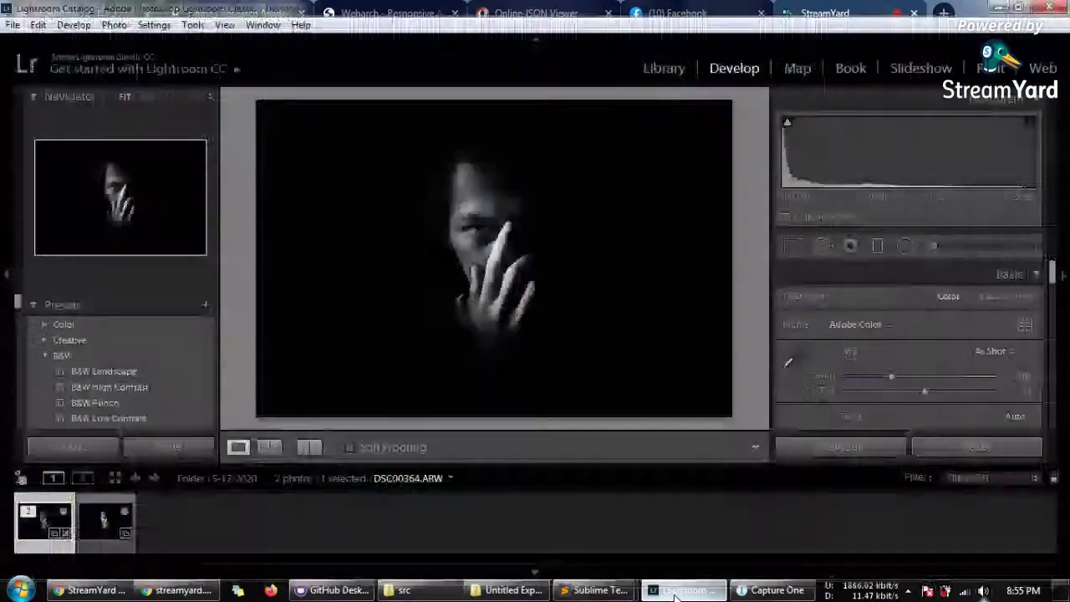
click(771, 590)
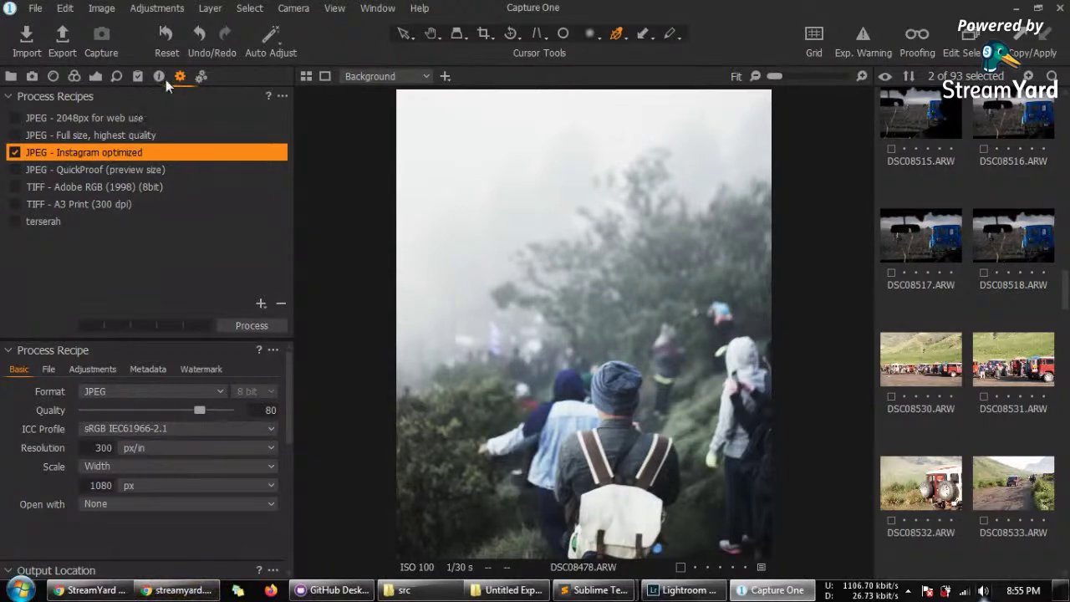
click(124, 595)
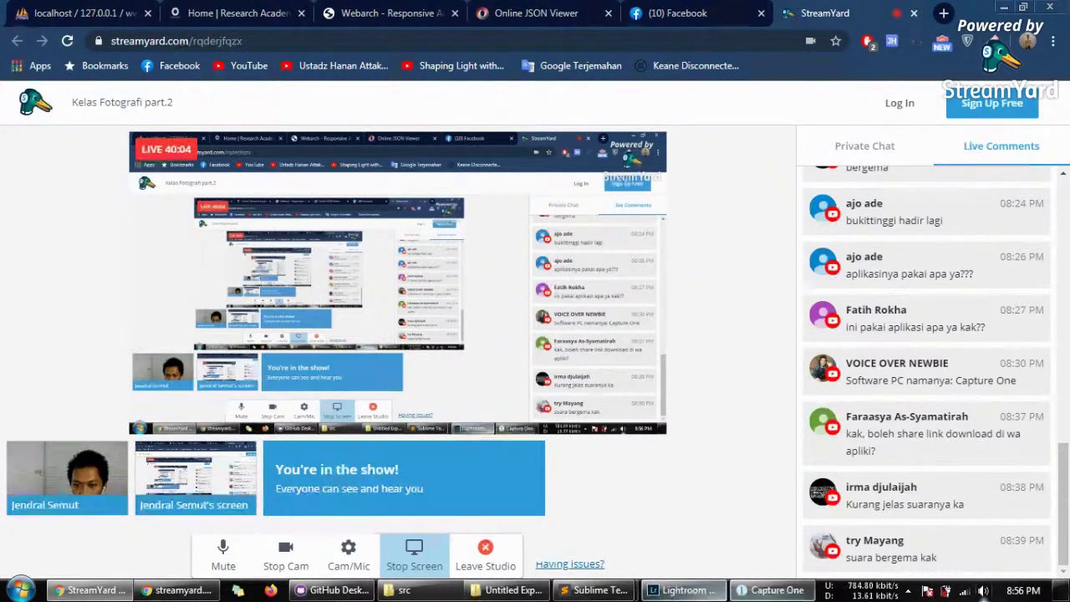
click(770, 591)
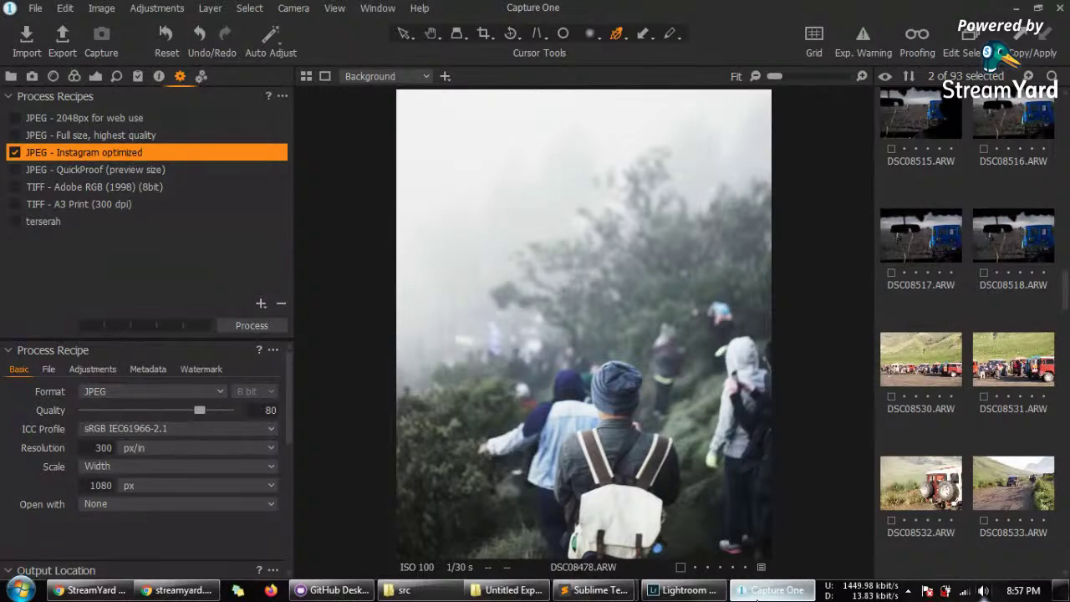
click(756, 593)
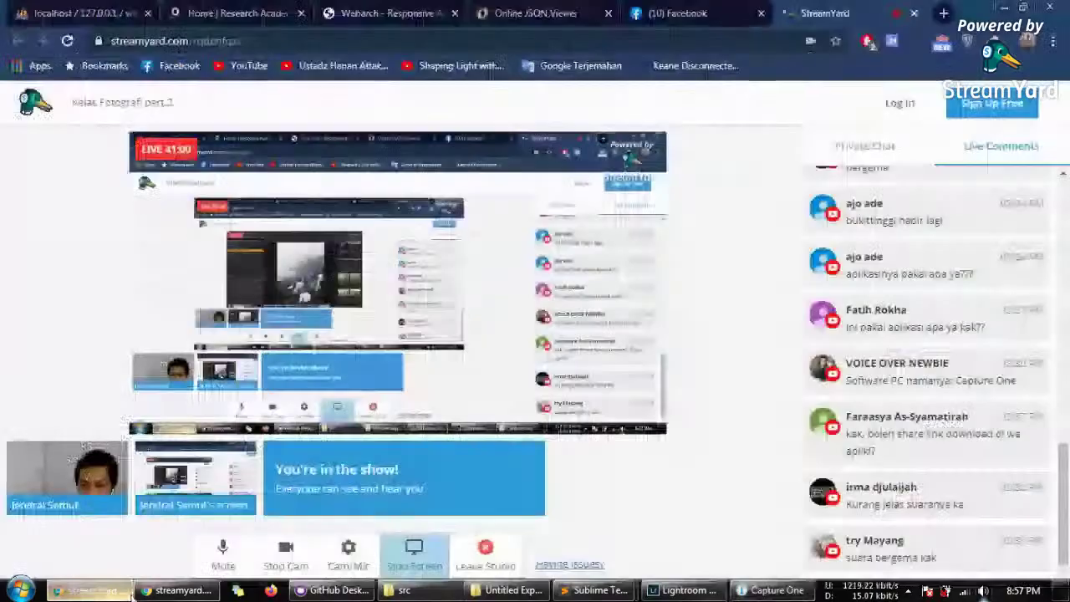